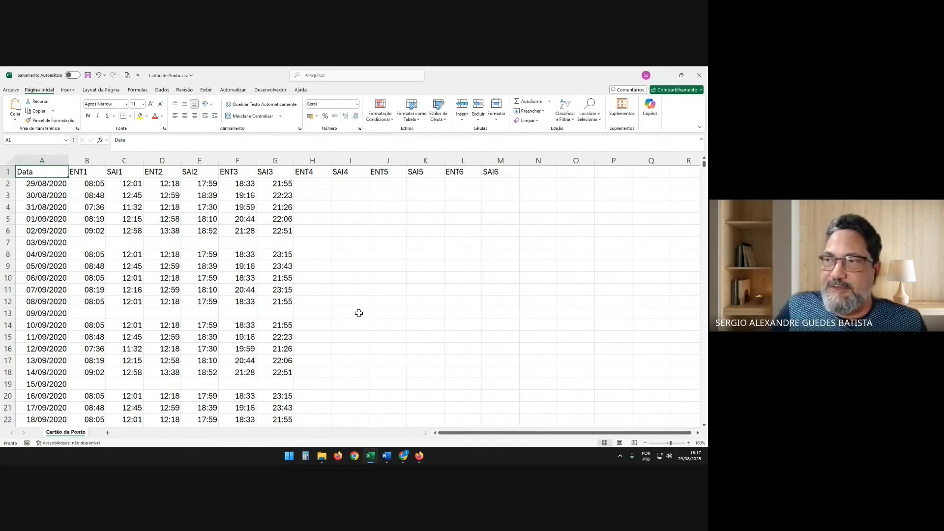
Examine the dates and the entry and exit times in the first rows of the time card sheet
left_click(94, 183)
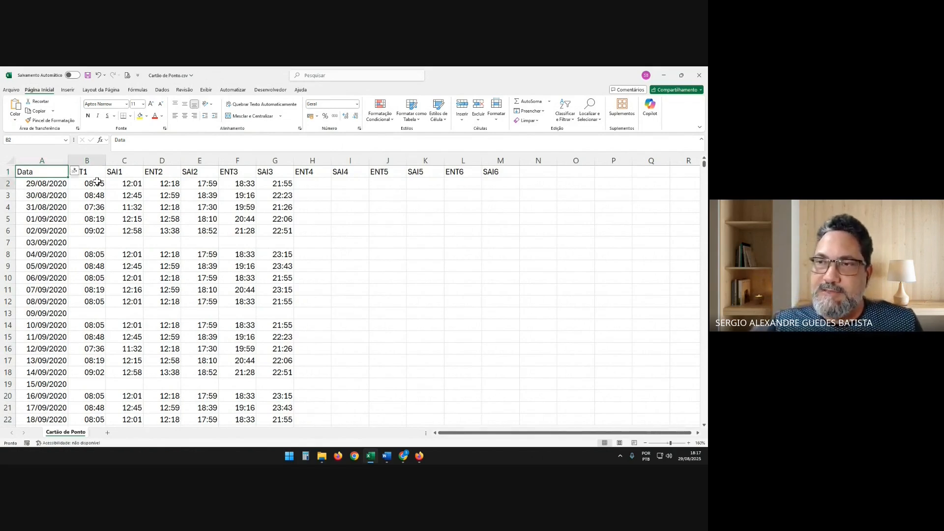
key("Down")
key("Down")
key("Down")
key("Down")
key("Down")
key("Down")
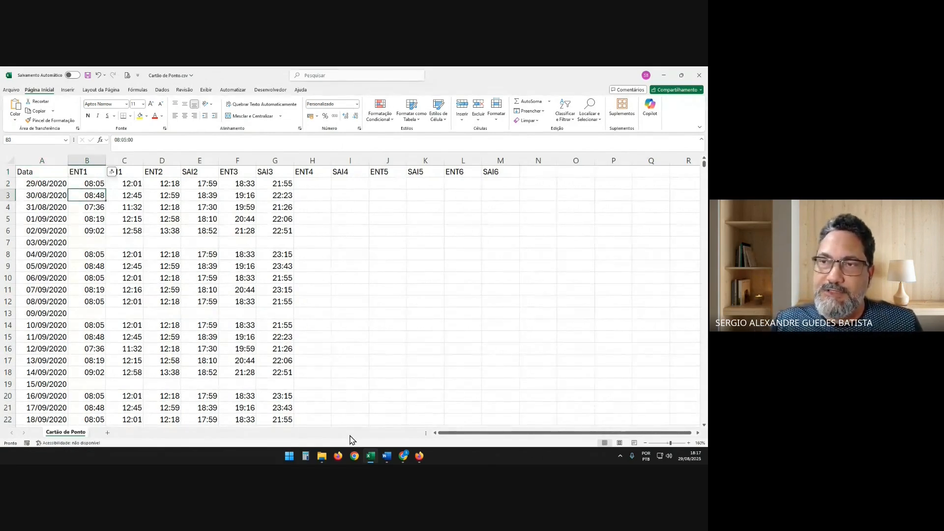
key("Up")
key("Up")
key("Up")
key("Up")
key("Up")
key("Up")
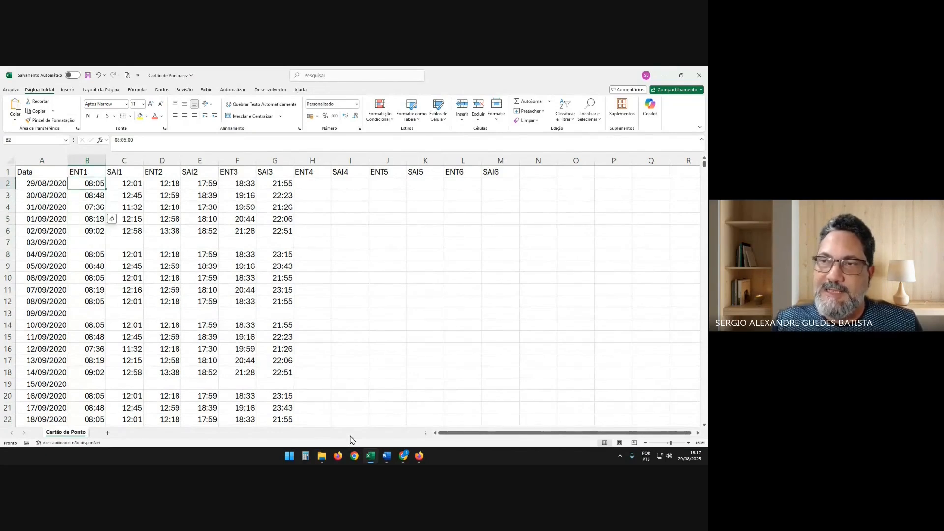
key("Right")
key("Right")
key("Right")
key("Right")
key("Right")
key("Left")
key("Left")
key("Left")
key("Left")
key("Left")
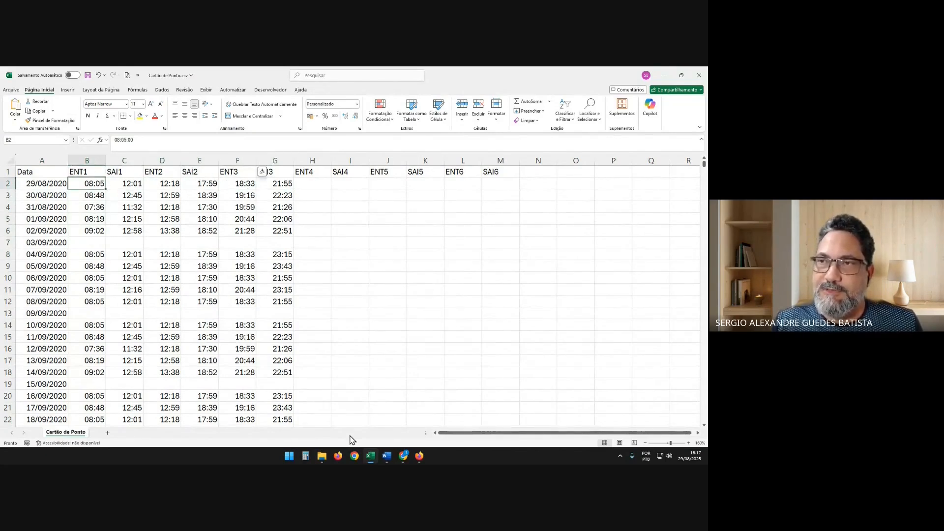
Inspect the full time value stored in cell C2 and check the other SAI1 times and the first ENT2 time
key("Right")
left_click(165, 141)
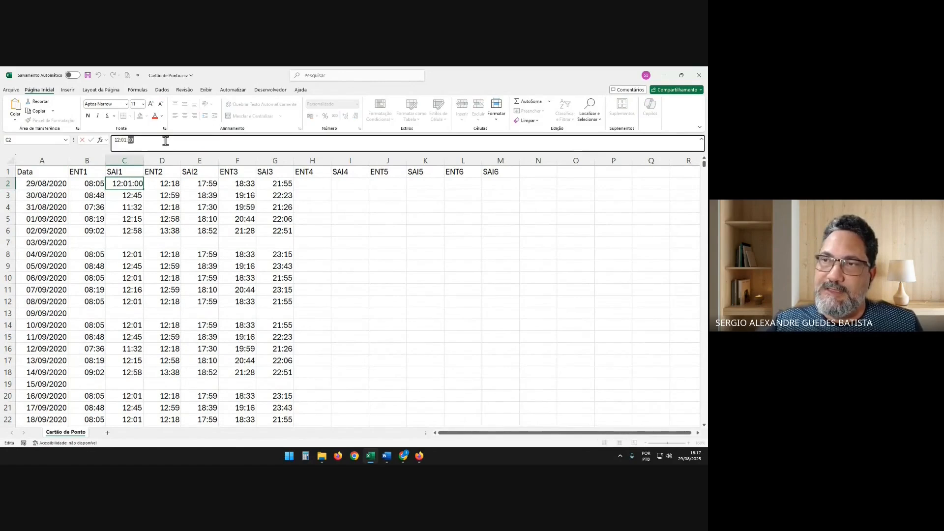
double_click(165, 141)
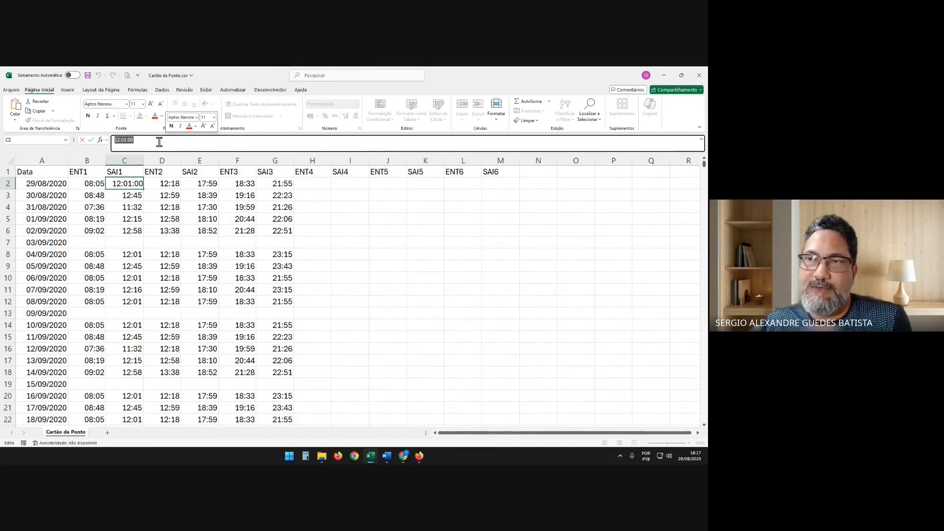
left_click(132, 195)
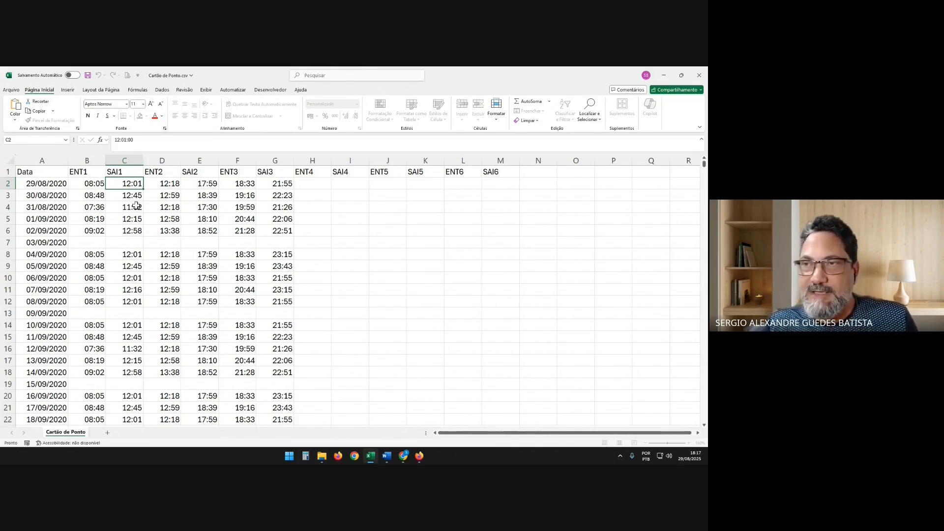
left_click(134, 214)
left_click(131, 230)
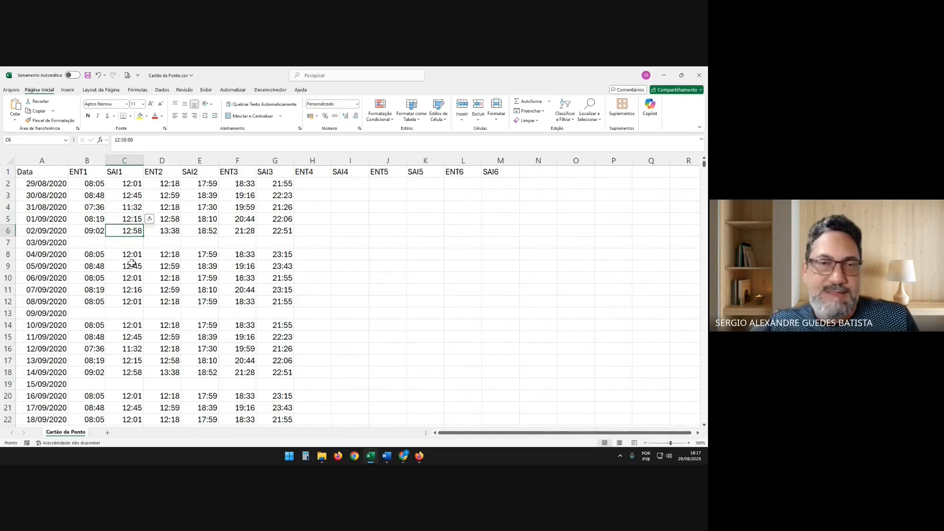
left_click(175, 187)
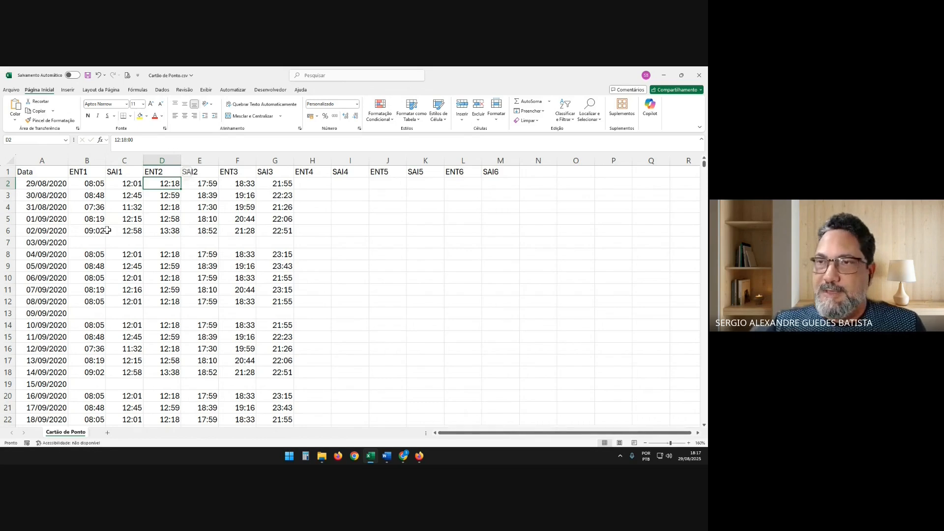
Review the header row from Data through the ENT1/SAI1 to ENT6/SAI6 column pairs
left_click_drag(54, 176, 498, 172)
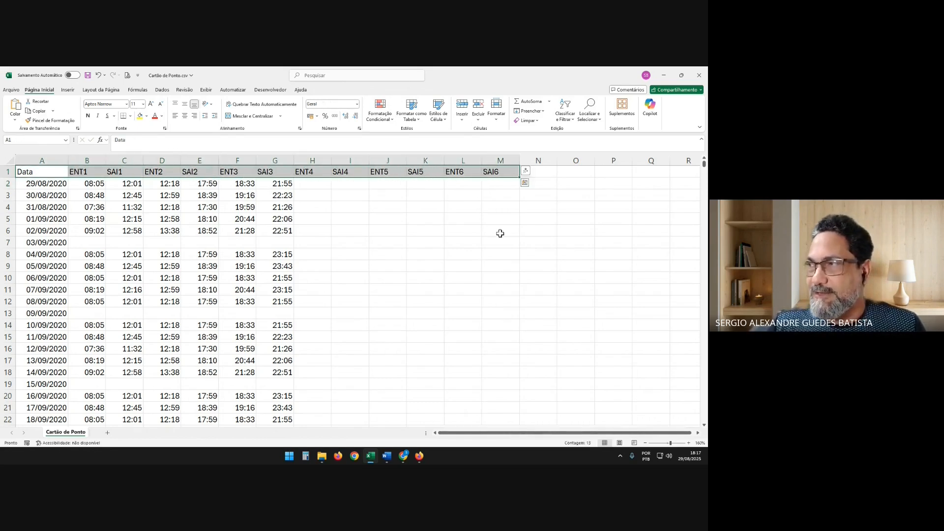
left_click(33, 172)
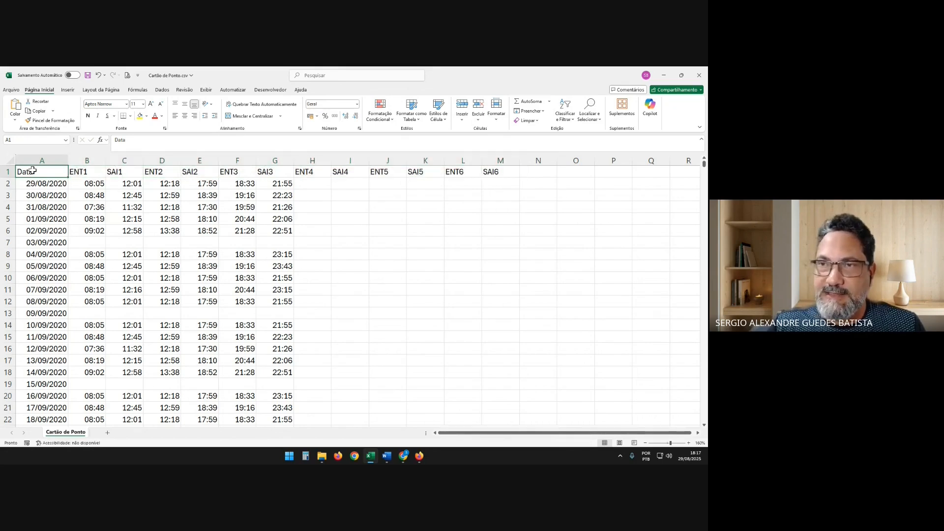
left_click(91, 172)
left_click(130, 172)
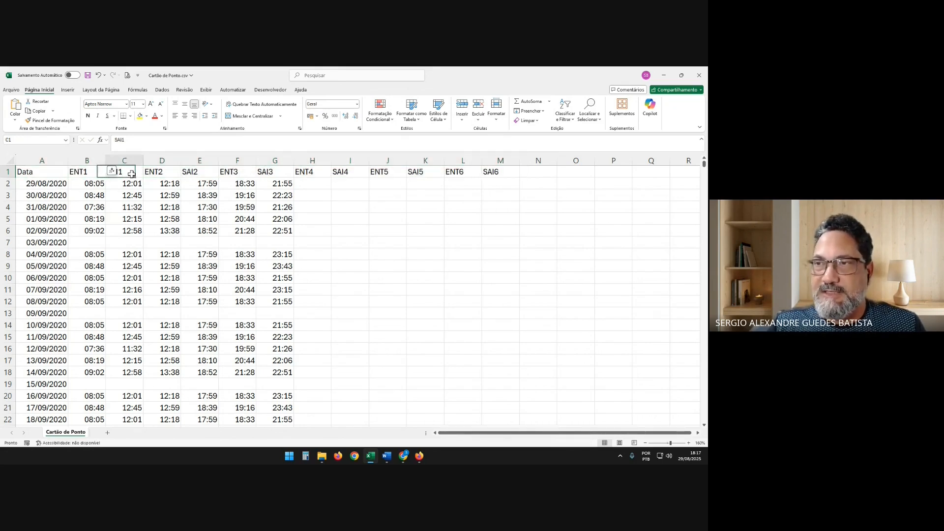
left_click(167, 172)
left_click(206, 172)
left_click(235, 172)
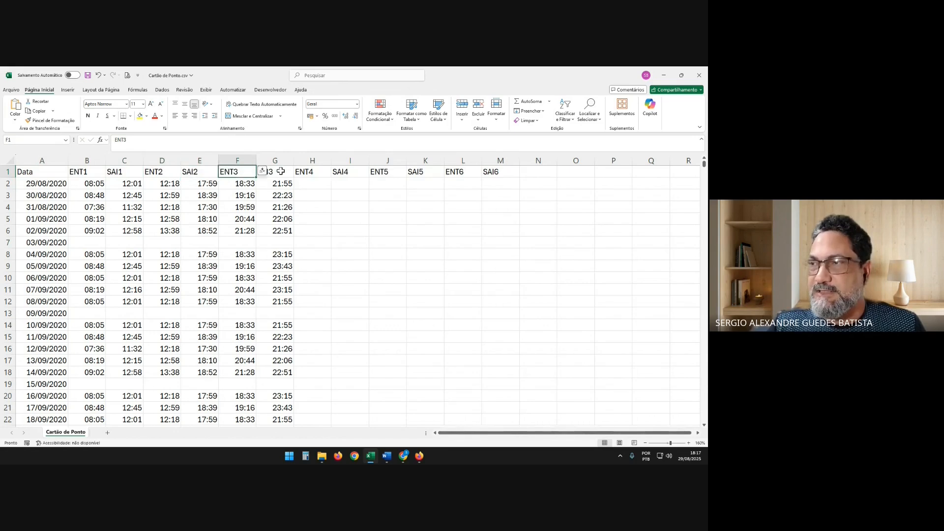
left_click(261, 172)
left_click(453, 175)
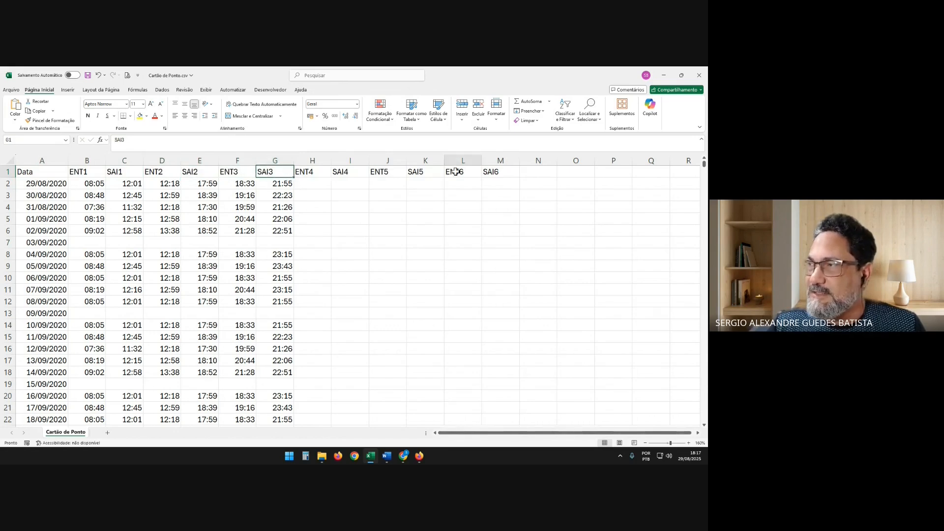
left_click(498, 174)
left_click(470, 253)
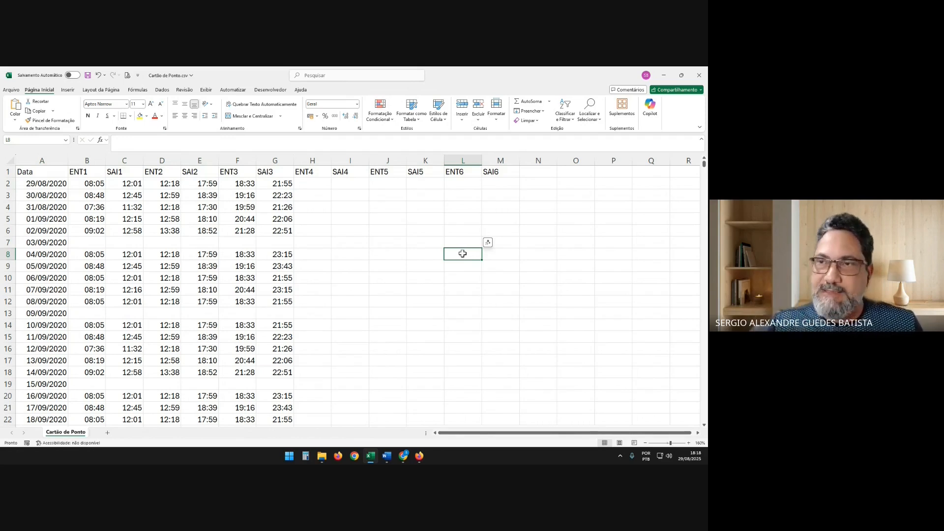
Highlight the whole header row and the unused columns ENT4 through SAI6 to review the required layout
left_click_drag(42, 172, 490, 171)
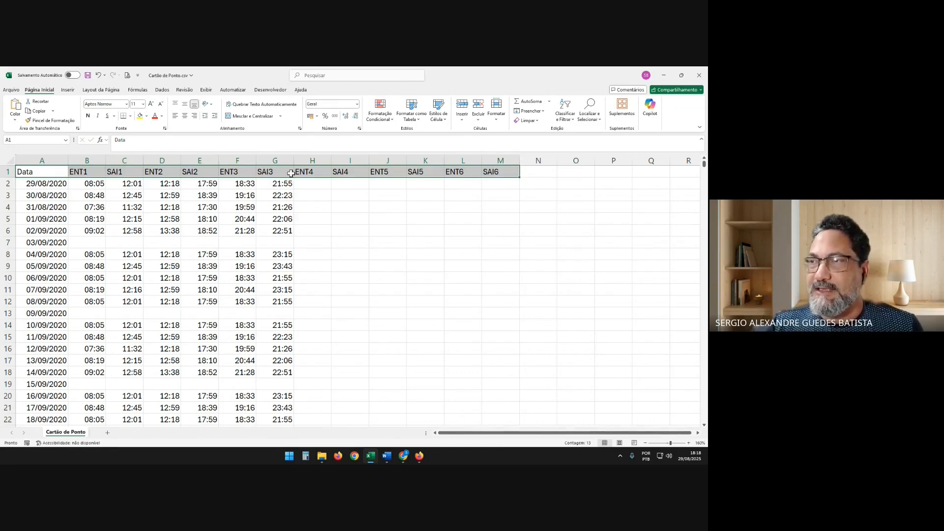
left_click(277, 161)
left_click_drag(313, 161, 500, 171)
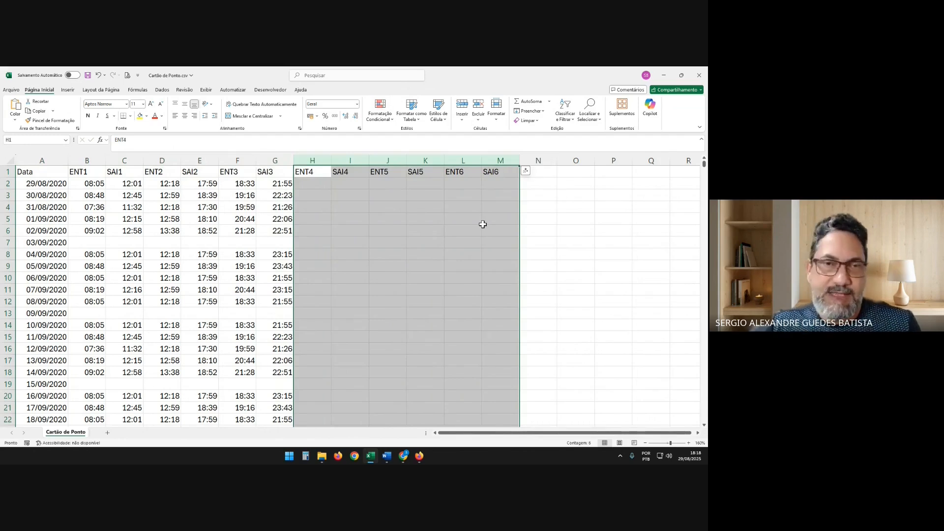
left_click(436, 244)
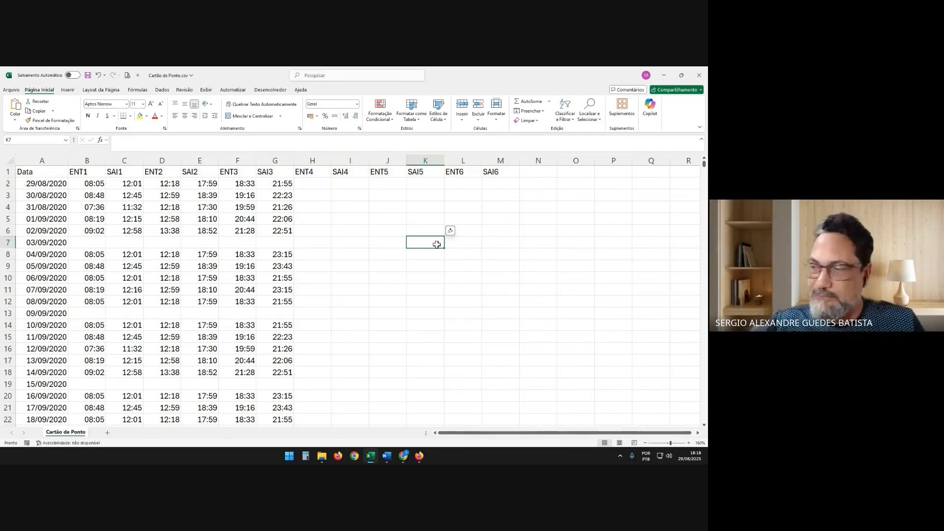
View the PJe-Calc time card page in Firefox and return to the first data row of the Excel sheet
left_click(419, 457)
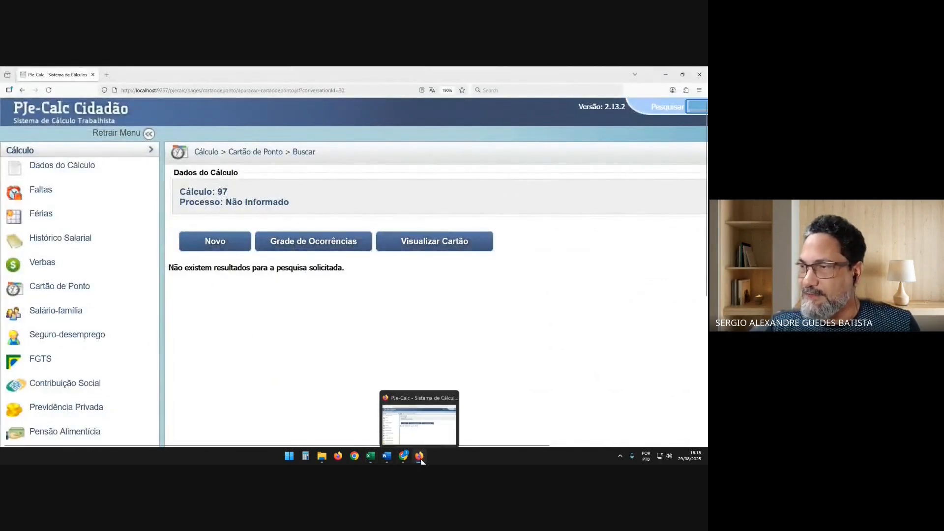
left_click(371, 456)
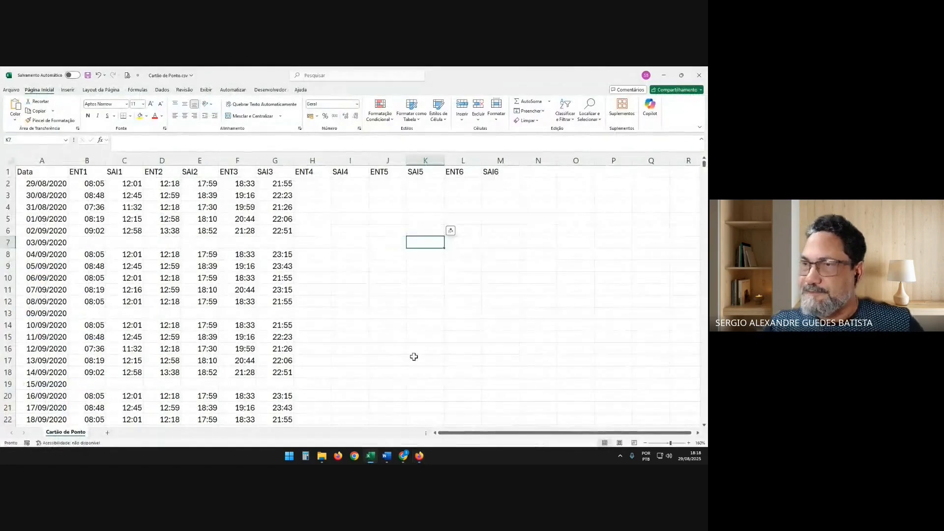
left_click(25, 182)
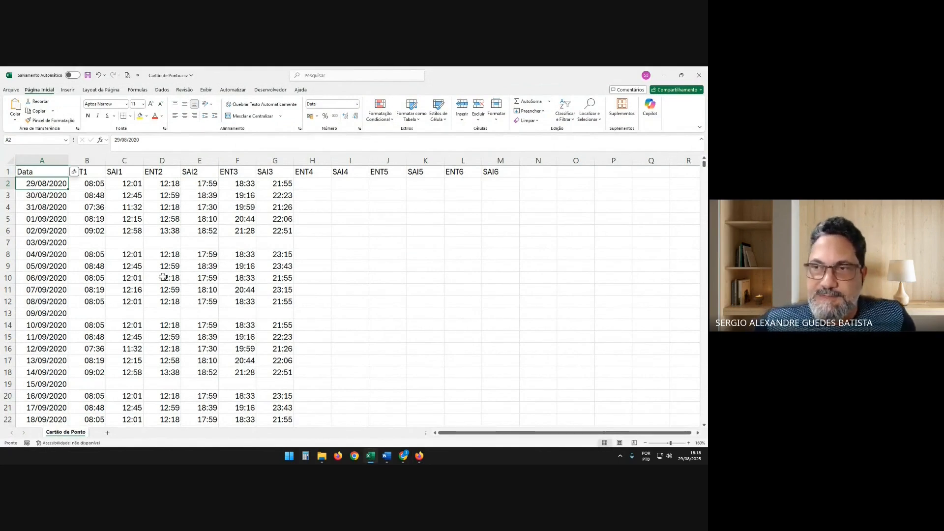
key("Right")
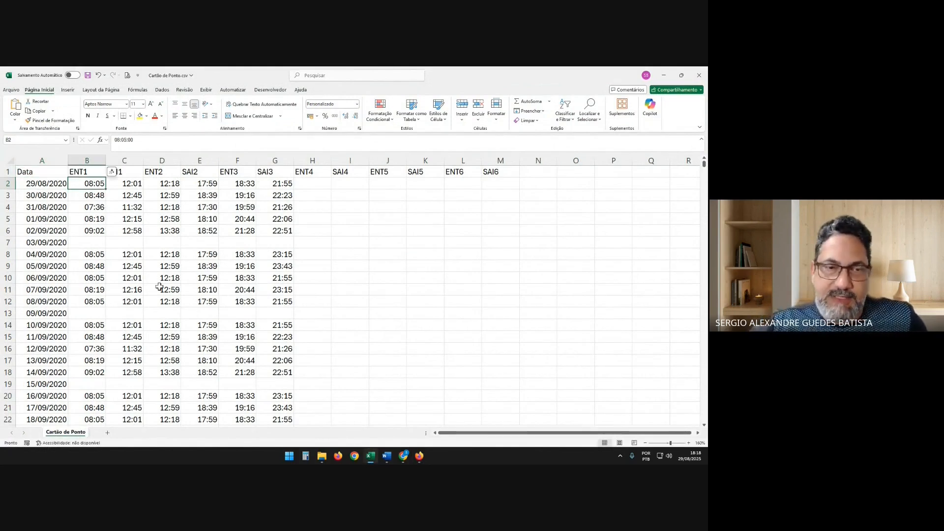
key("alt+Tab")
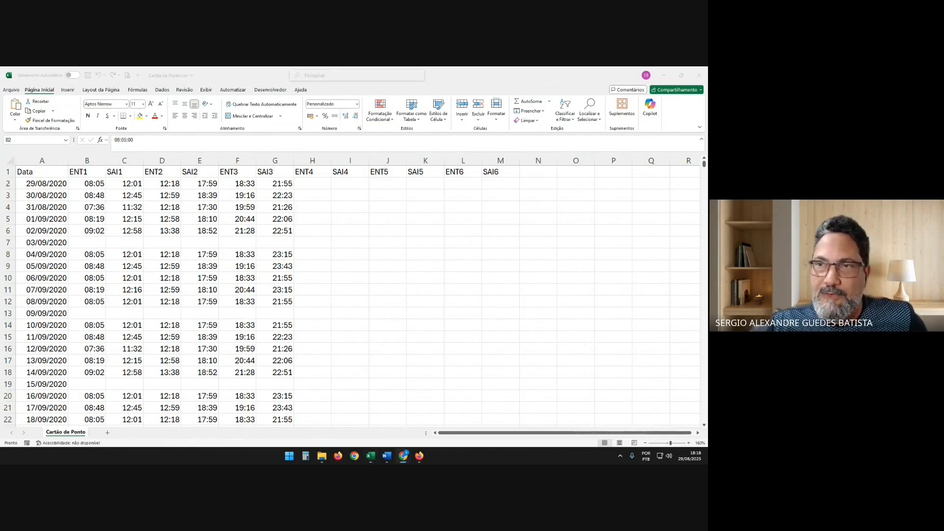
Format the first ENT1 time in cell B2 with the Hora category and the 13:30 type
left_click(95, 188)
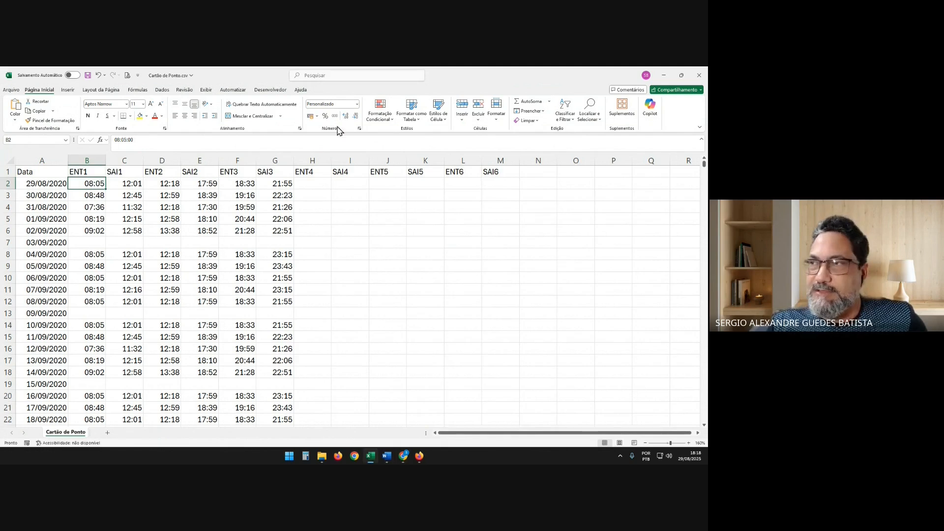
left_click(357, 105)
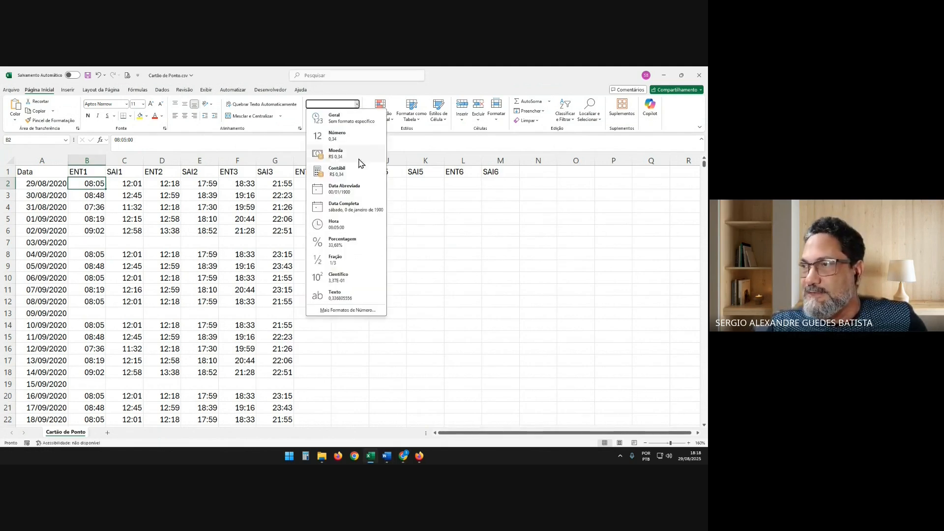
key("Escape")
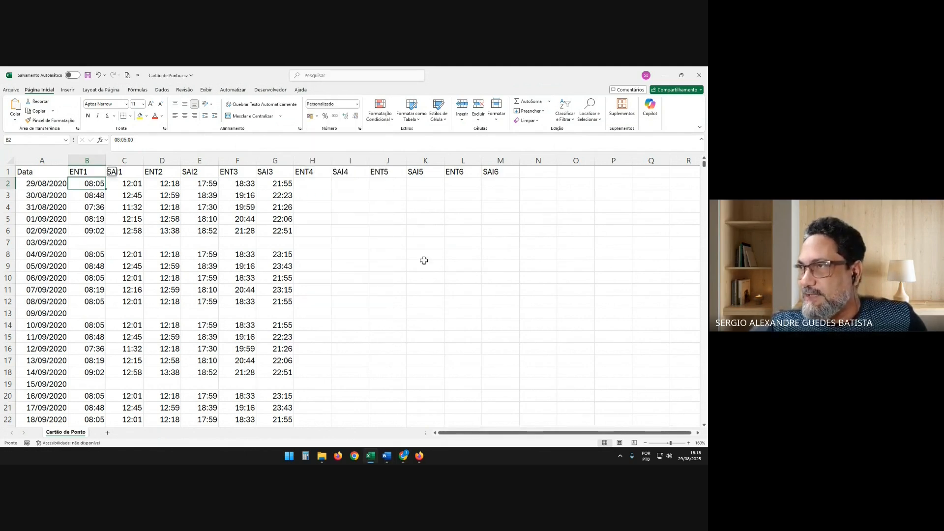
left_click(359, 129)
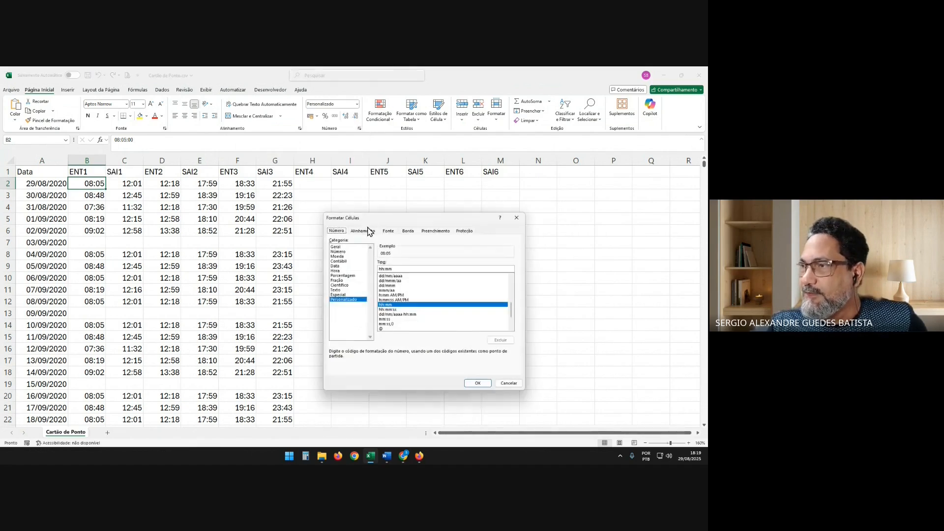
left_click(344, 270)
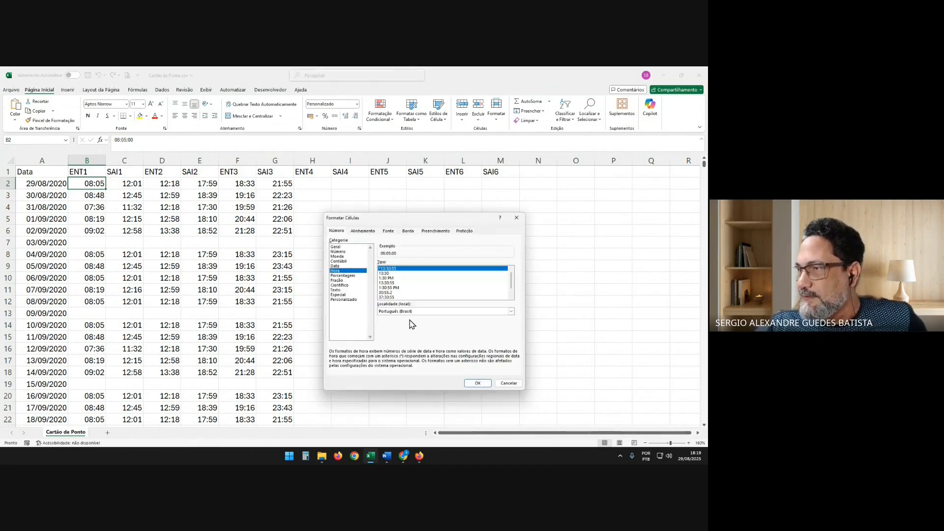
left_click(388, 273)
left_click(477, 383)
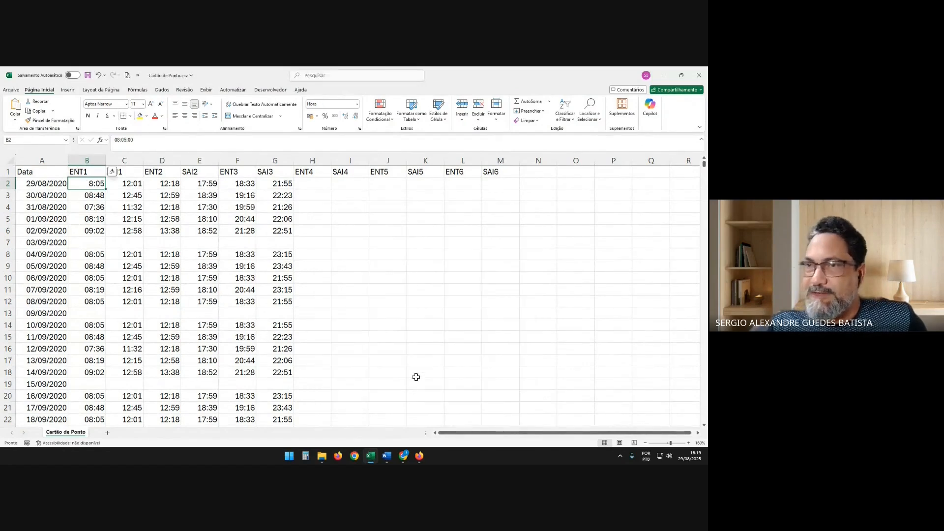
mouse_move(386, 456)
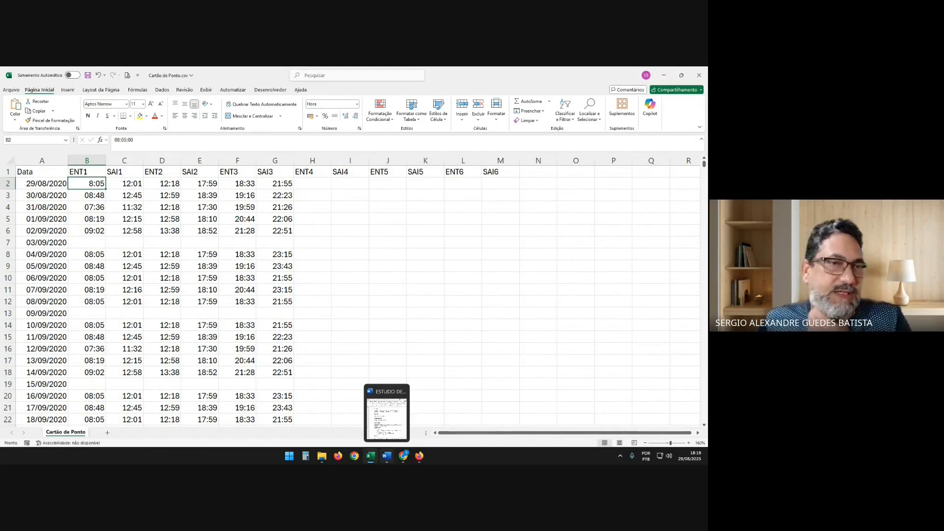
key("Right")
key("Right")
key("Right")
key("Right")
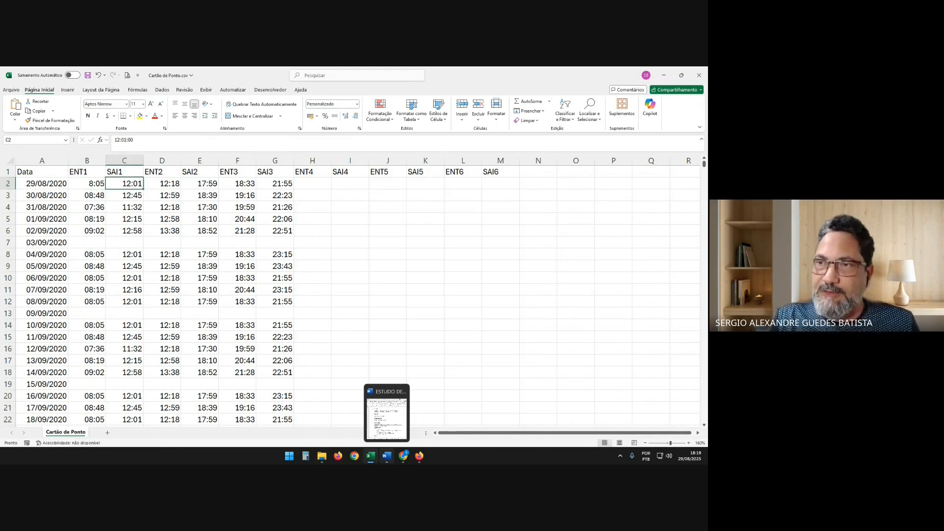
key("Left")
key("Left")
key("Left")
key("Left")
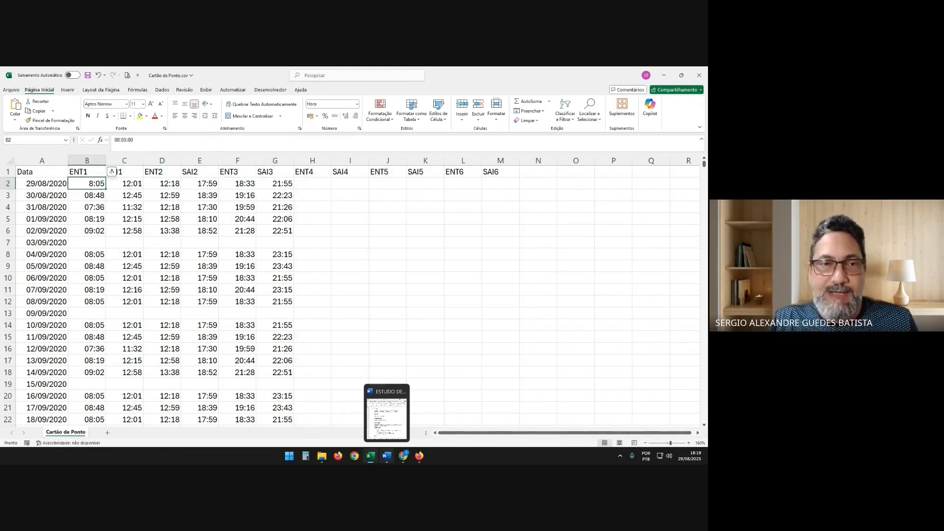
Apply the custom number format hh:mm to all ENT1 through SAI6 cells from B2 to M1130
key("shift+Right")
key("shift+Right")
key("shift+Right")
key("shift+Right")
key("shift+Right")
key("shift+Right")
key("shift+Right")
key("shift+Right")
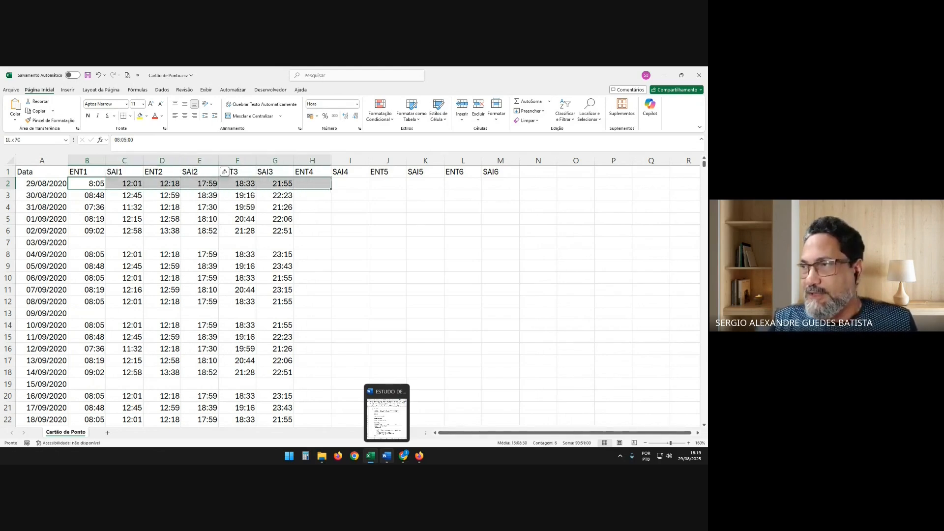
key("shift+Right")
key("shift+Right")
key("shift+Right")
key("shift+Down")
key("shift+Down")
key("shift+Down")
key("shift+Down")
key("shift+Down")
key("shift+Down")
key("shift+Down")
key("shift+Down")
key("shift+Down")
key("shift+Down")
key("shift+Down")
key("shift+Down")
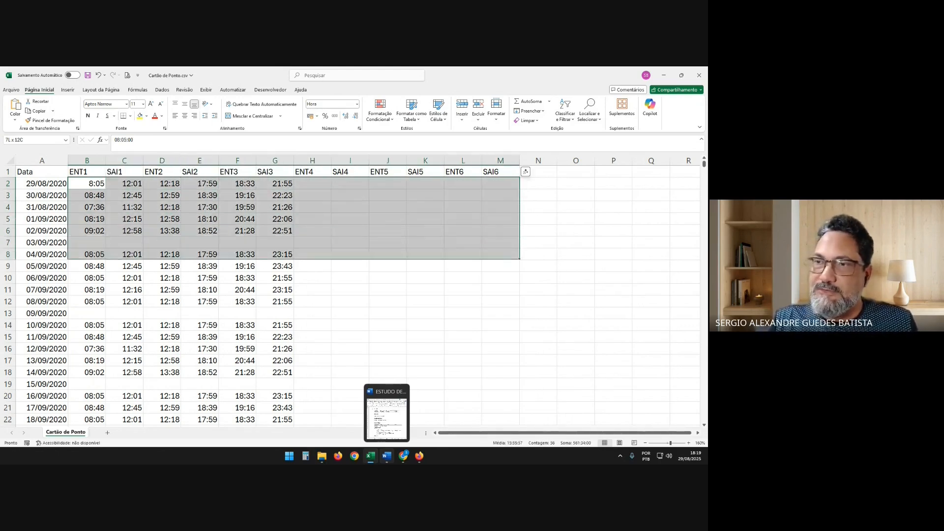
key("shift+Down")
key("shift+Down")
key("shift+Down")
key("shift+Down")
key("shift+Down")
key("shift+Down")
key("shift+Down")
key("shift+Down")
key("shift+Down")
key("shift+Down")
key("shift+Page_Down")
key("shift+Page_Down")
key("shift+Page_Down")
key("shift+Page_Down")
key("shift+Page_Down")
key("shift+Page_Down")
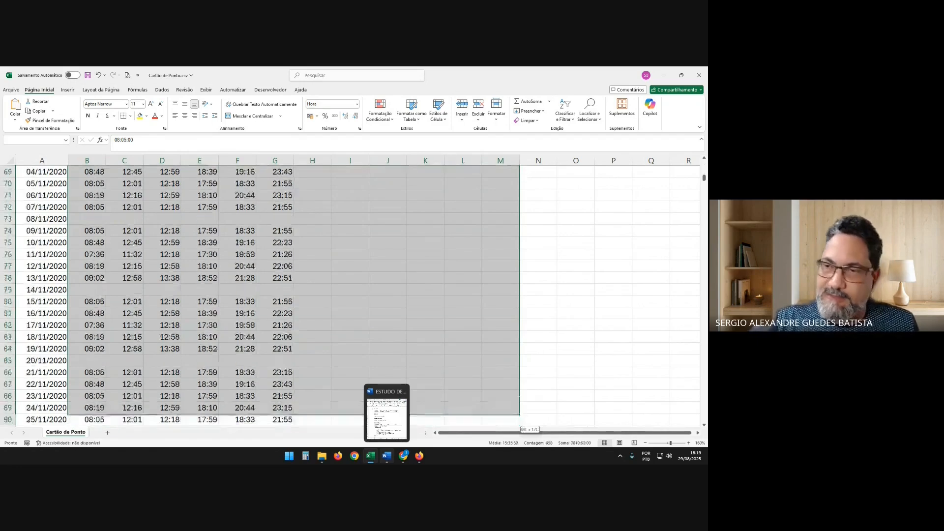
key("shift+Page_Down")
key("shift+Page_Down")
key("shift+Page_Down")
key("shift+Page_Down")
key("shift+Page_Down")
key("shift+Page_Down")
key("shift+Page_Down")
key("shift+Page_Down")
key("shift+Page_Down")
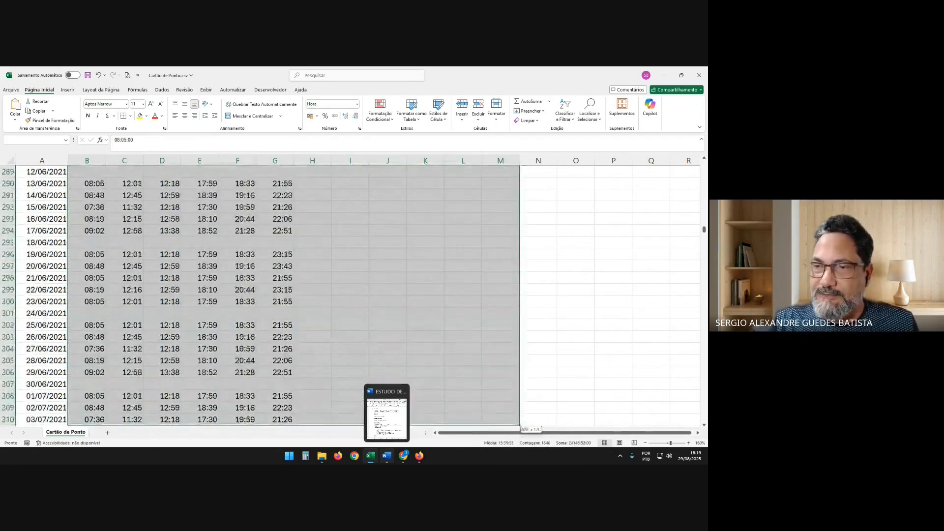
key("shift+Page_Down")
key("shift+Page_Down")
key("shift+Page_Down")
key("shift+Page_Down")
key("shift+Page_Down")
key("shift+Page_Down")
key("shift+Page_Down")
key("shift+Page_Down")
key("shift+Page_Down")
key("shift+Page_Down")
key("shift+Page_Down")
key("shift+Page_Down")
key("shift+Page_Down")
key("shift+Page_Down")
key("shift+Page_Down")
key("shift+Page_Down")
key("shift+Page_Down")
key("shift+Page_Down")
key("shift+Page_Down")
key("shift+Page_Down")
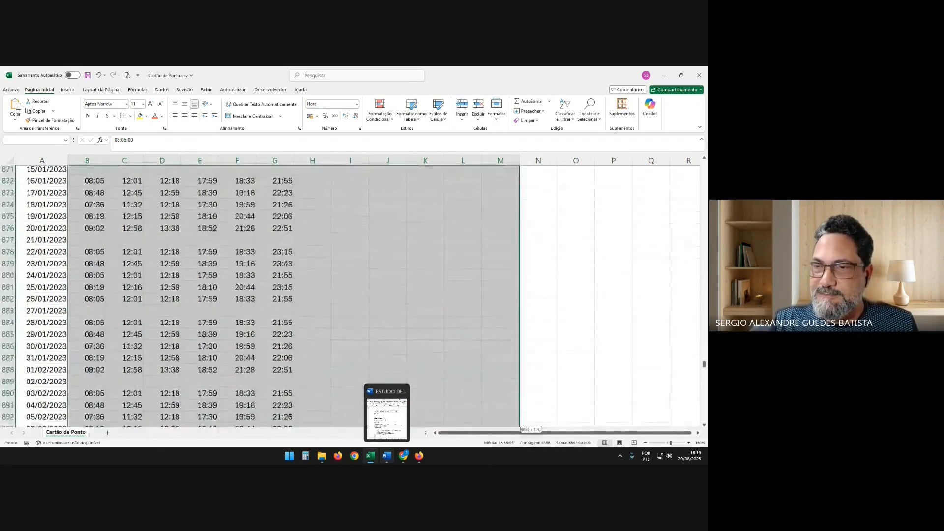
key("shift+Page_Down")
key("shift+Page_Down")
key("shift+Page_Down")
key("shift+Page_Down")
key("shift+Page_Down")
key("shift+Page_Down")
key("shift+Page_Down")
key("shift+Page_Down")
key("shift+Page_Down")
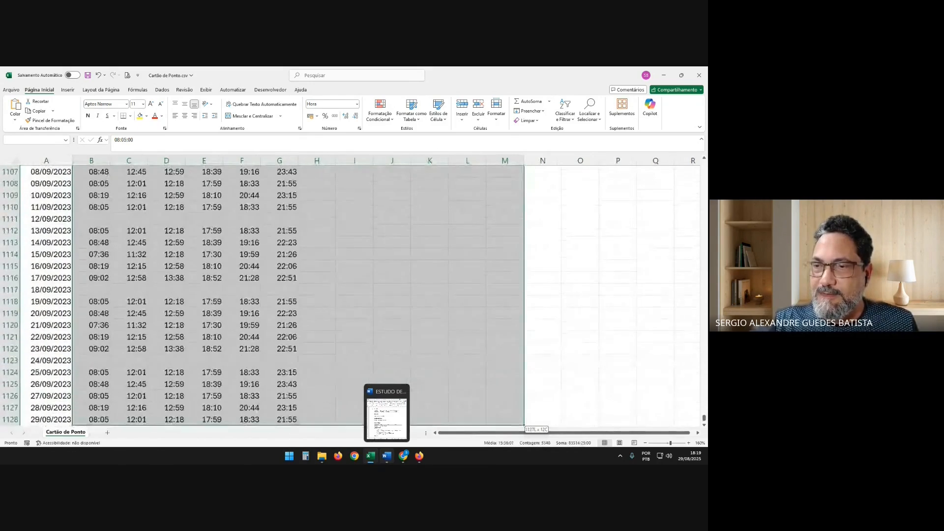
key("shift+Up")
key("shift+Up")
key("shift+Up")
key("shift+Up")
key("shift+Up")
key("shift+Up")
key("shift+Up")
key("shift+Up")
key("shift+Up")
key("shift+Up")
key("shift+Up")
key("shift+Up")
key("shift+Up")
key("shift+Up")
key("shift+Up")
key("shift+Up")
key("shift+Up")
key("shift+Up")
key("shift+Up")
key("shift+Up")
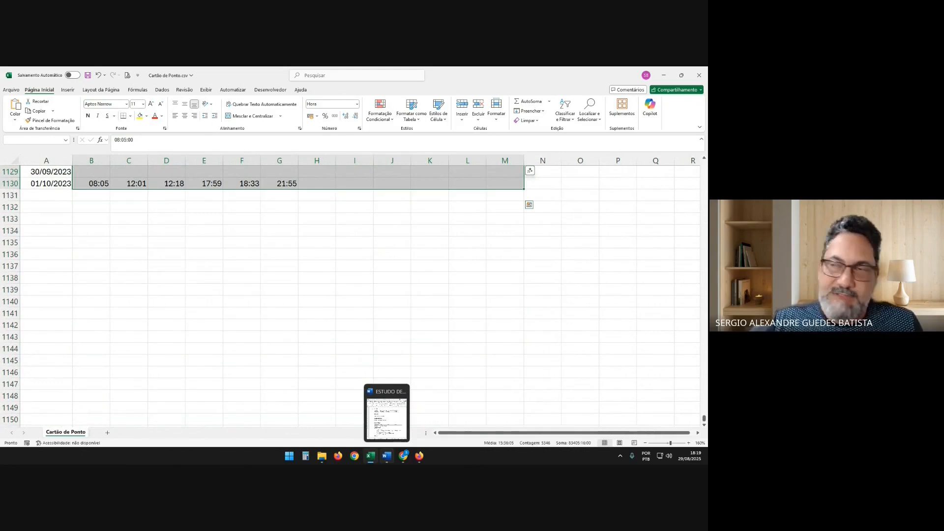
scroll(322, 276, "up", 20)
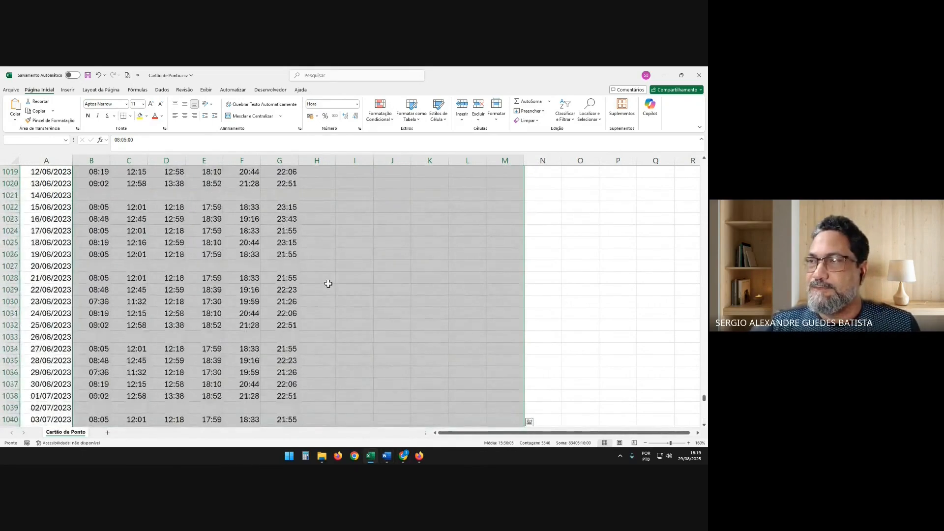
scroll(328, 283, "up", 13)
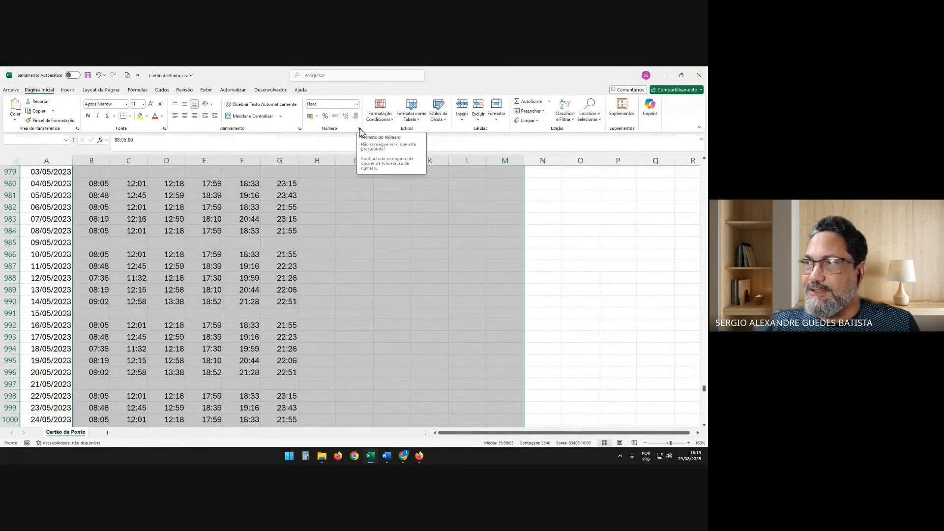
left_click(356, 104)
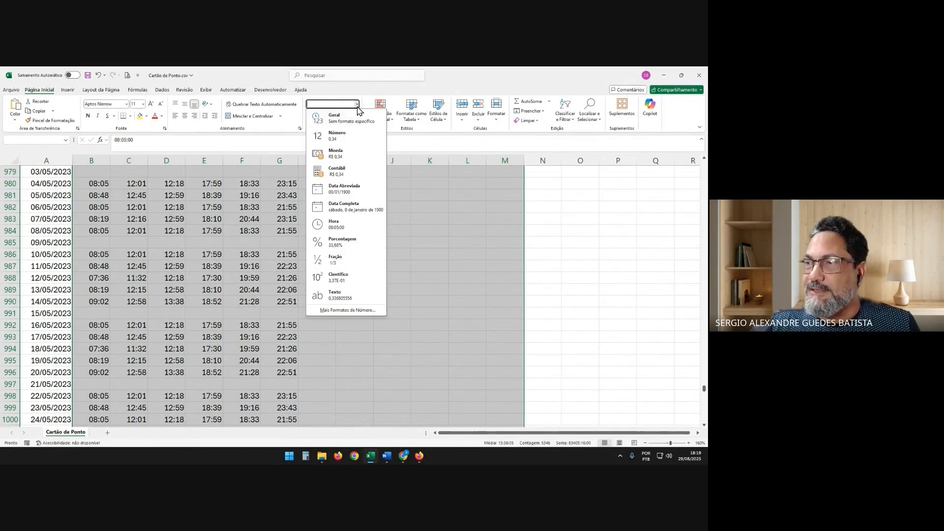
left_click(351, 312)
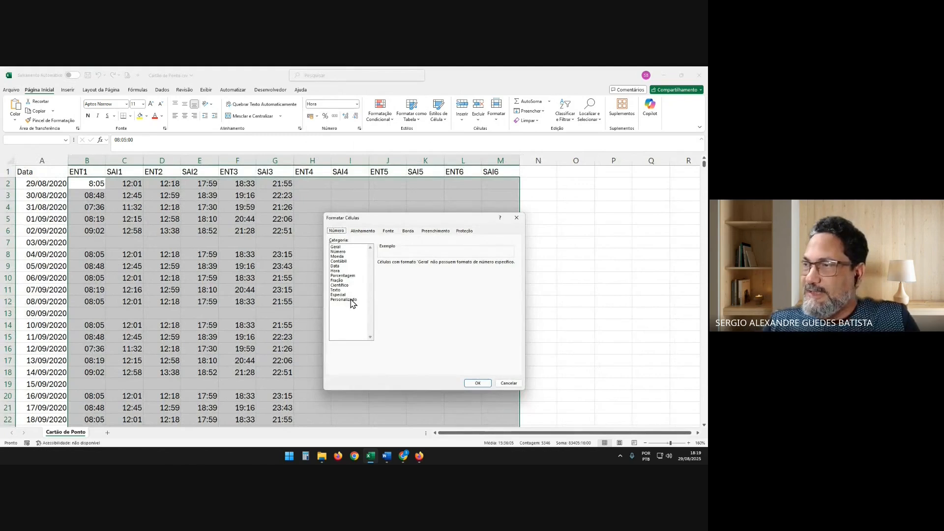
left_click(351, 300)
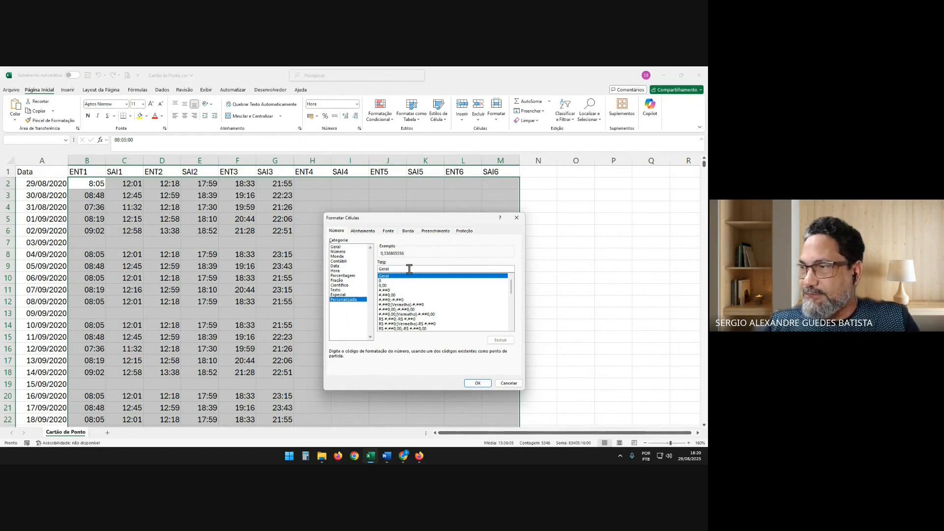
left_click_drag(409, 269, 329, 270)
key("BackSpace")
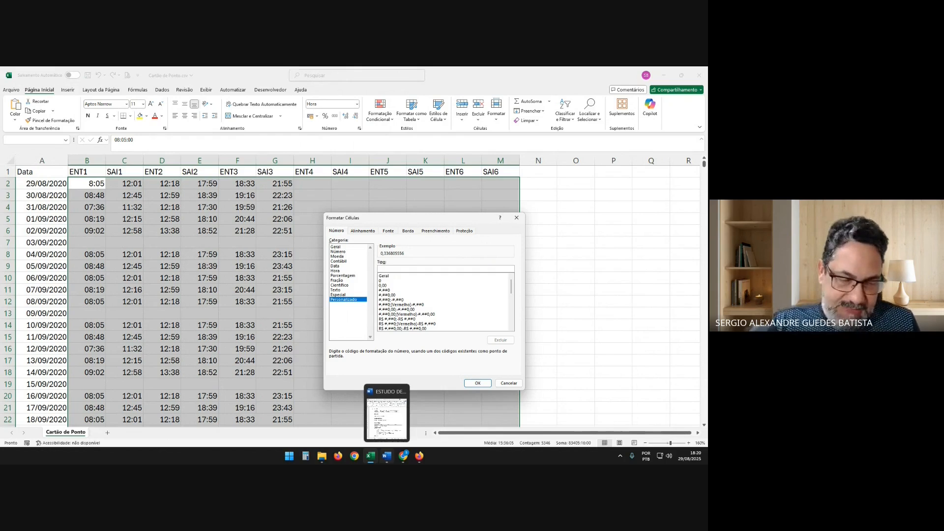
type("hh:mm")
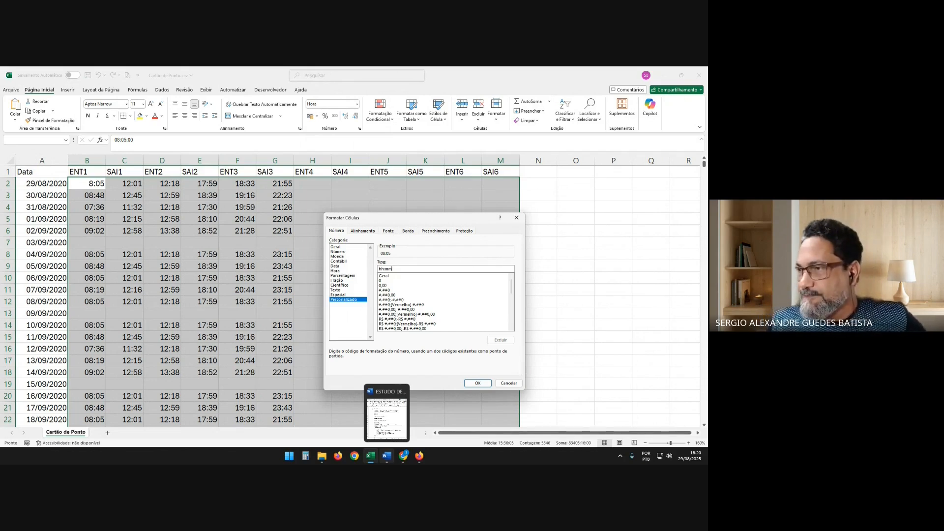
left_click(478, 383)
left_click(81, 183)
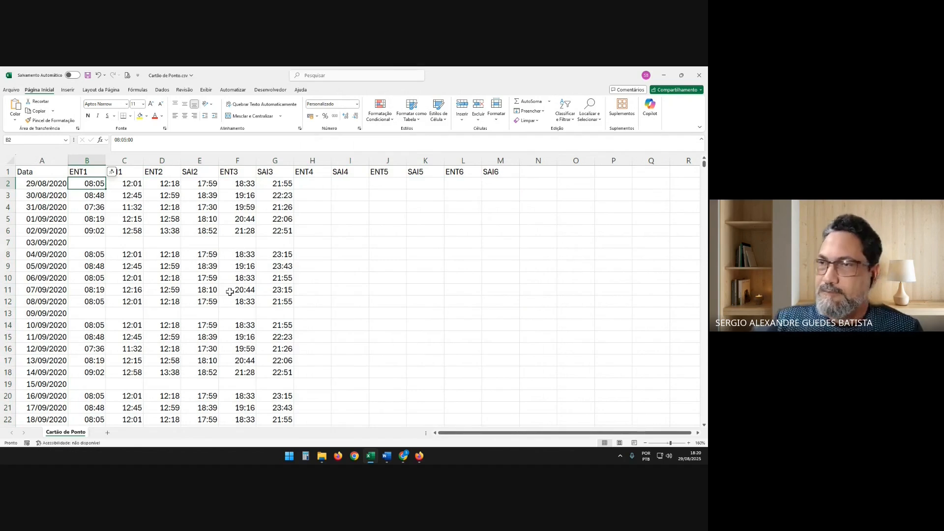
Test the hour format by entering 08:15 under ENT4 in cell H6, and clear that entry
left_click(133, 205)
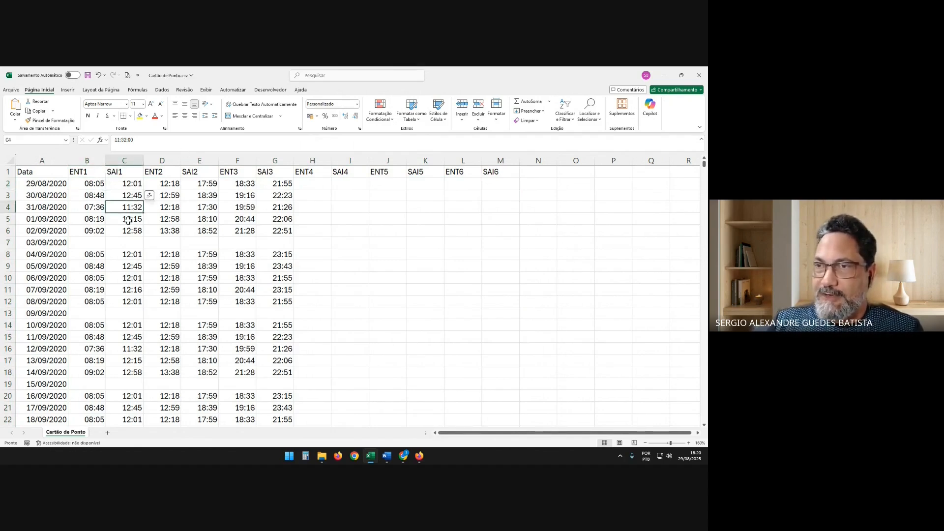
left_click(128, 221)
left_click(323, 231)
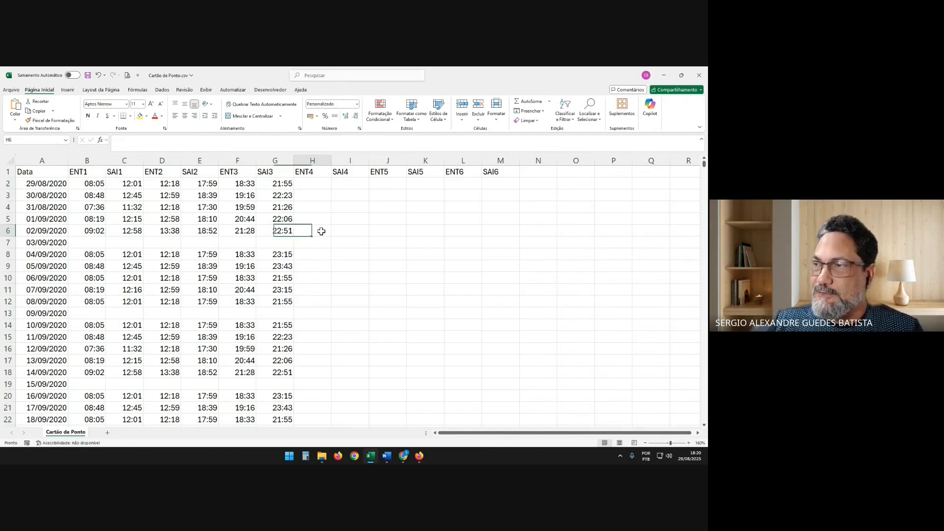
type("08")
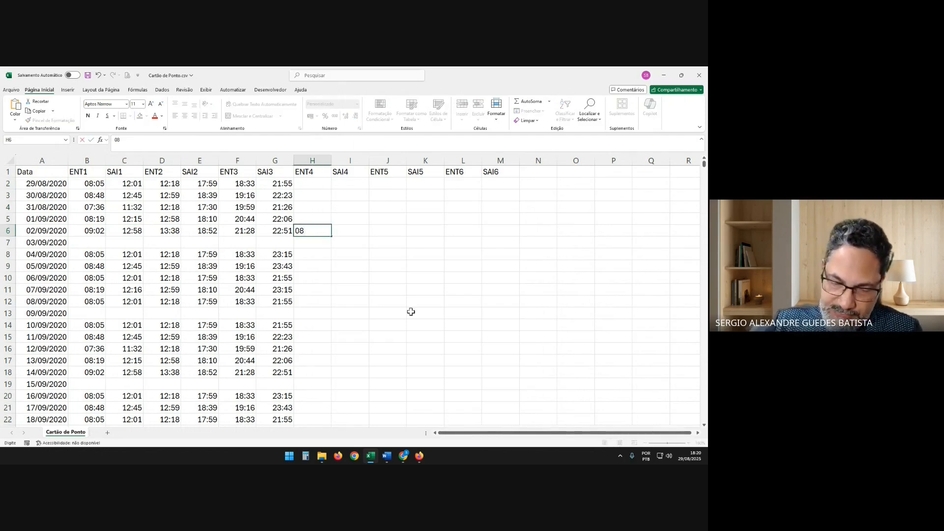
type(":15")
key("Return")
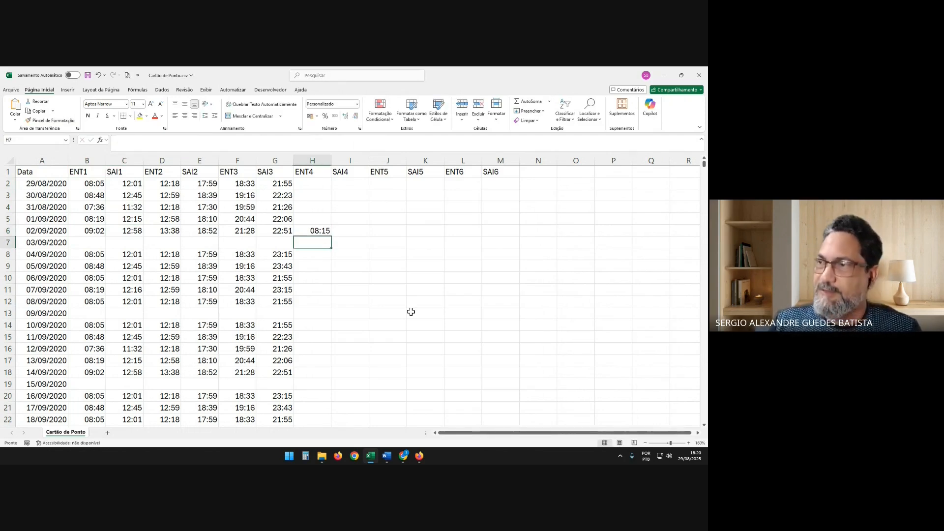
key("Up")
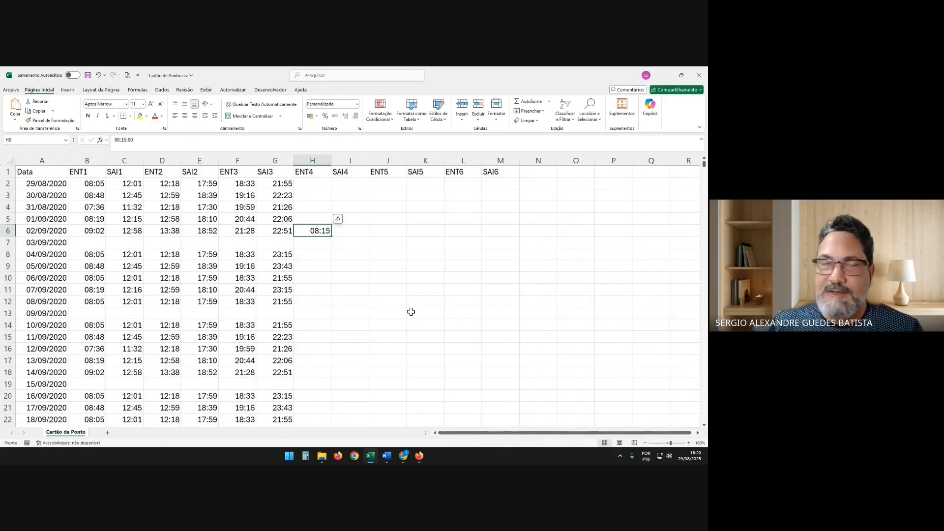
key("Delete")
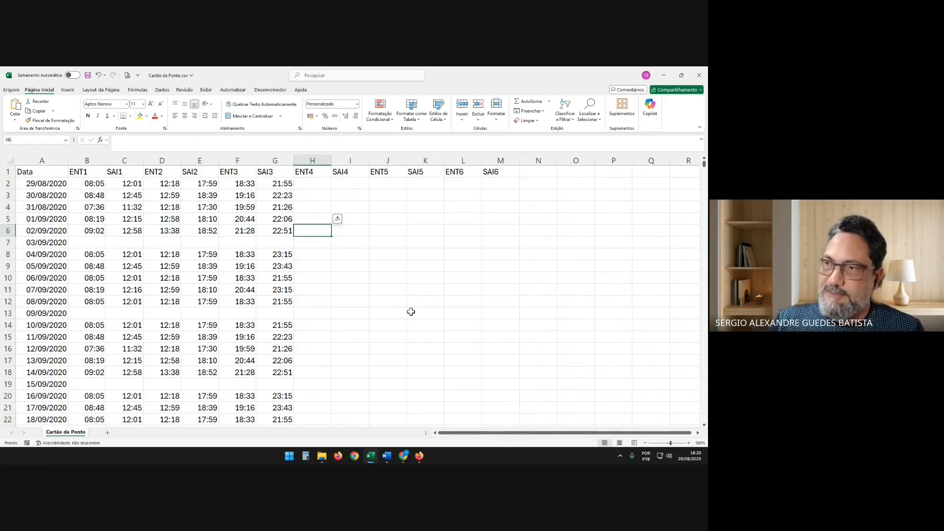
key("Left")
key("Left")
key("Left")
key("Left")
key("Left")
key("Left")
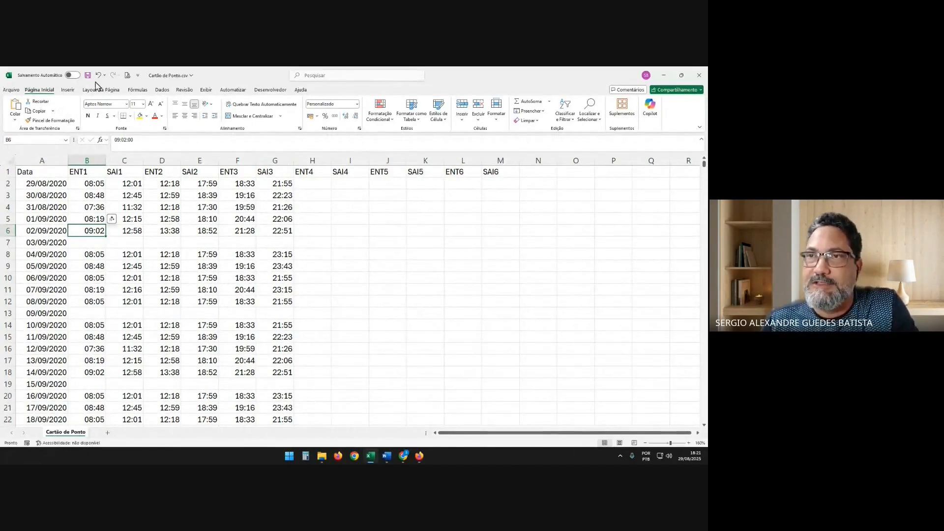
Create a blank workbook and enter the header Data in cell A1
left_click(11, 90)
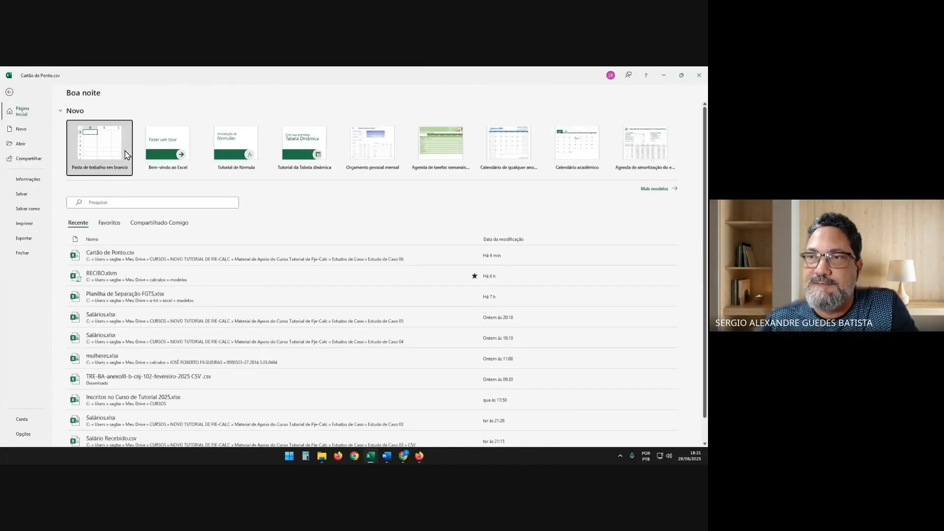
left_click(126, 154)
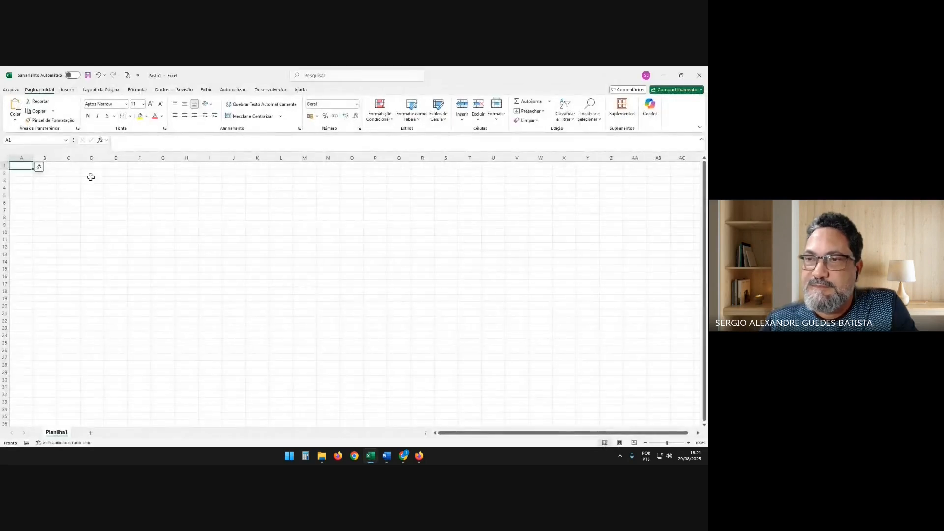
left_click(68, 179)
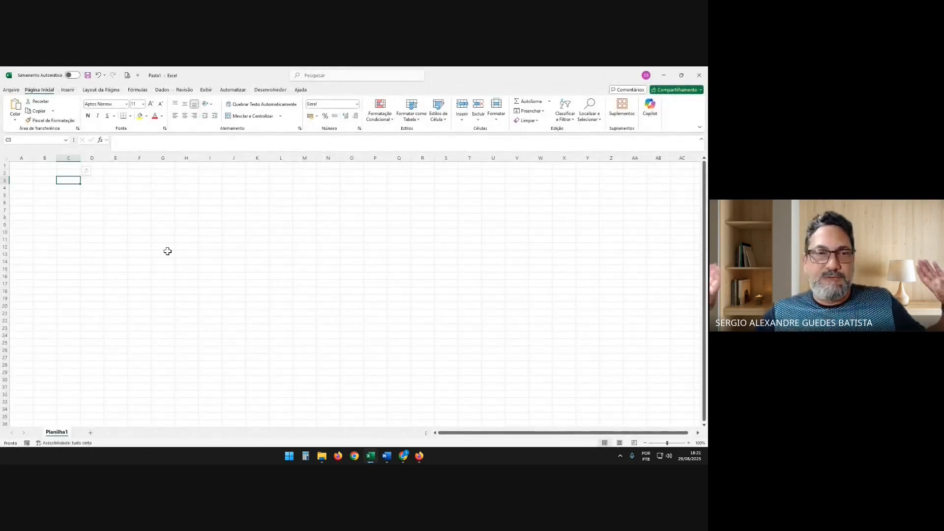
key("Up")
key("Up")
key("Left")
key("Left")
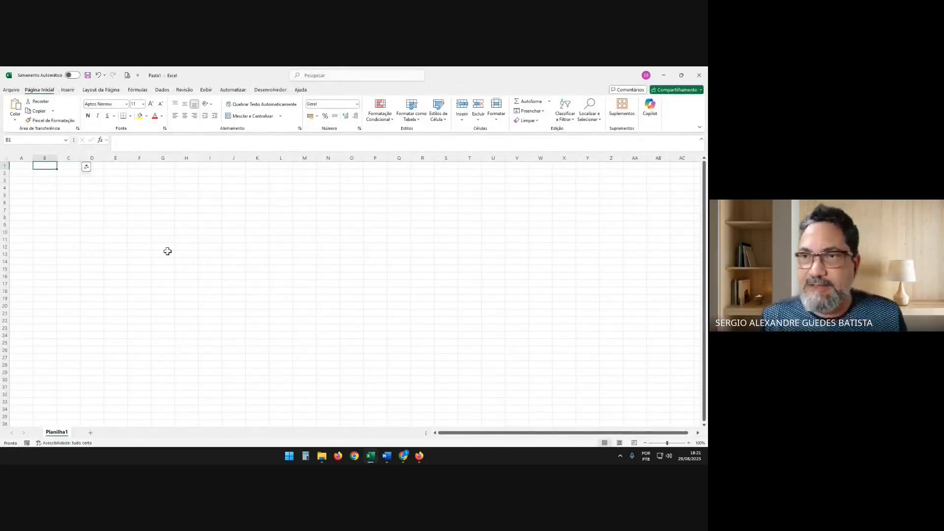
type("Data")
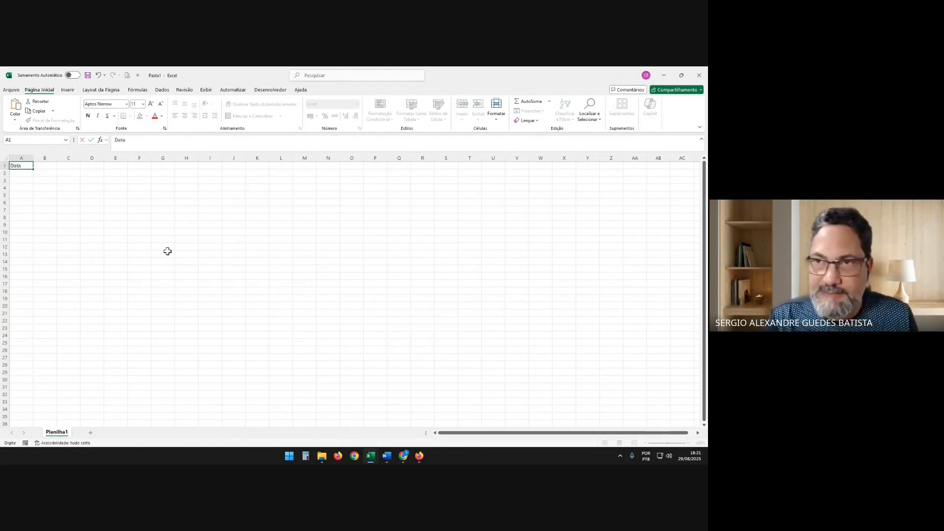
key("Return")
Enter the date 01/01/2000 in cell A2 and fill the daily dates down to 12/01/2000 in A13
type("01/0")
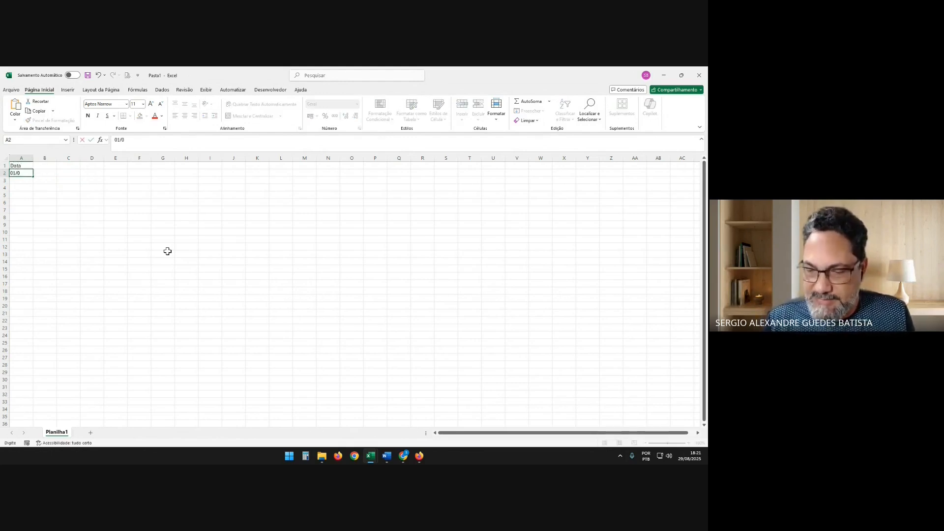
type("1/2000")
key("Return")
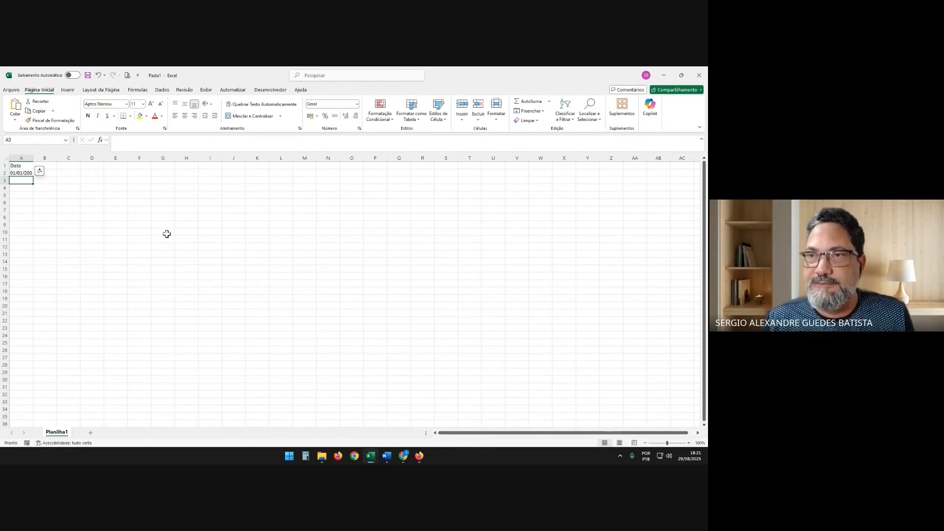
scroll(147, 242, "up", 10)
left_click(51, 204)
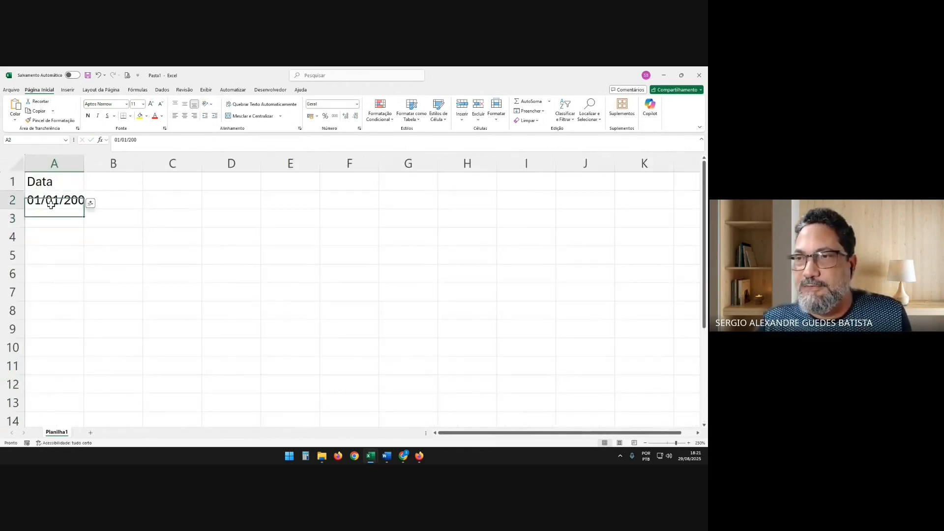
type("01/01/2000")
key("Return")
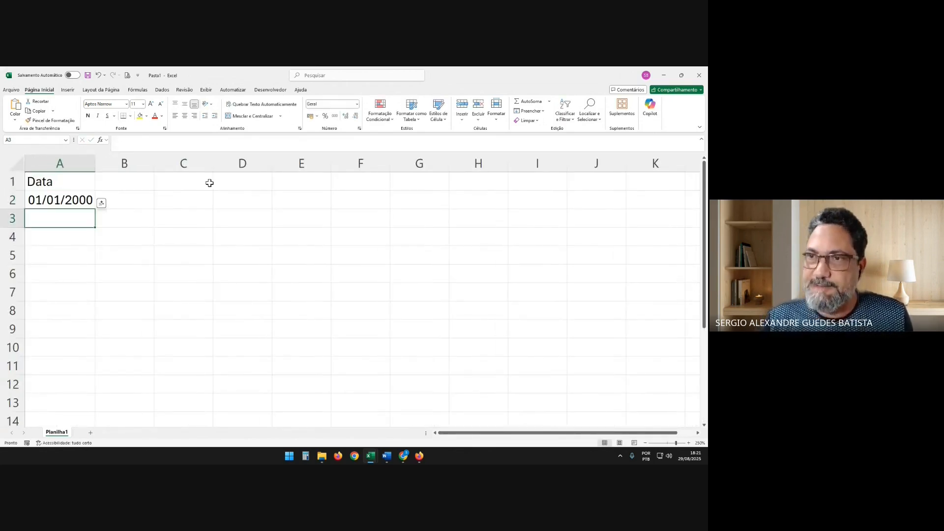
left_click(65, 199)
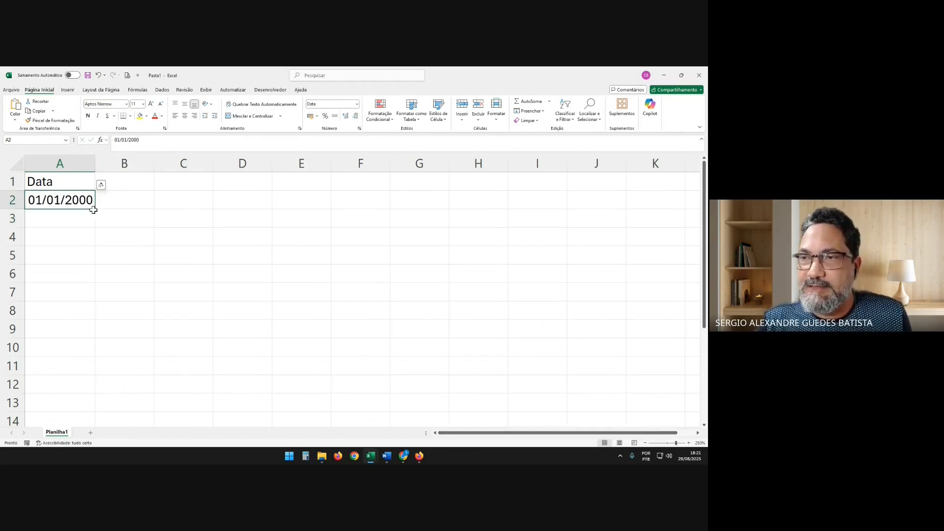
left_click_drag(94, 210, 83, 417)
Enter the headers Ent1 in cell B1 and sai1 in cell C1
left_click(126, 186)
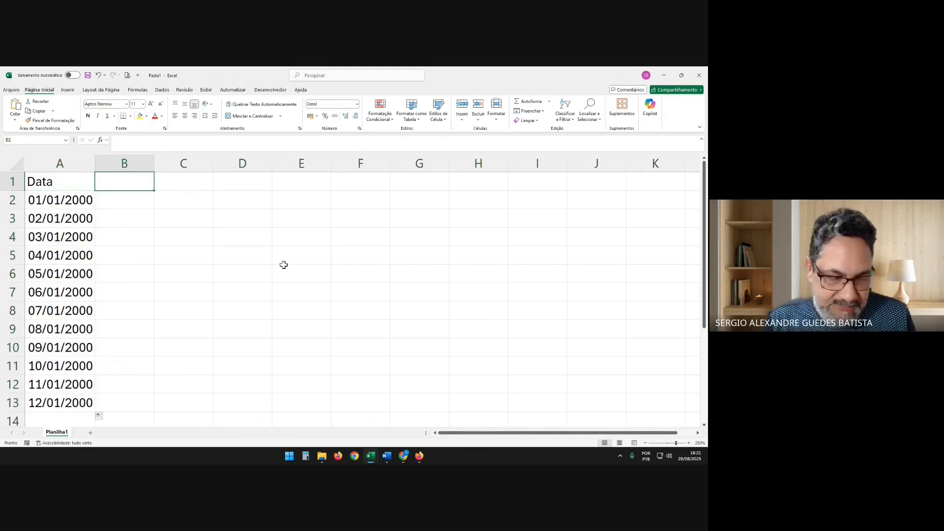
type("Ent")
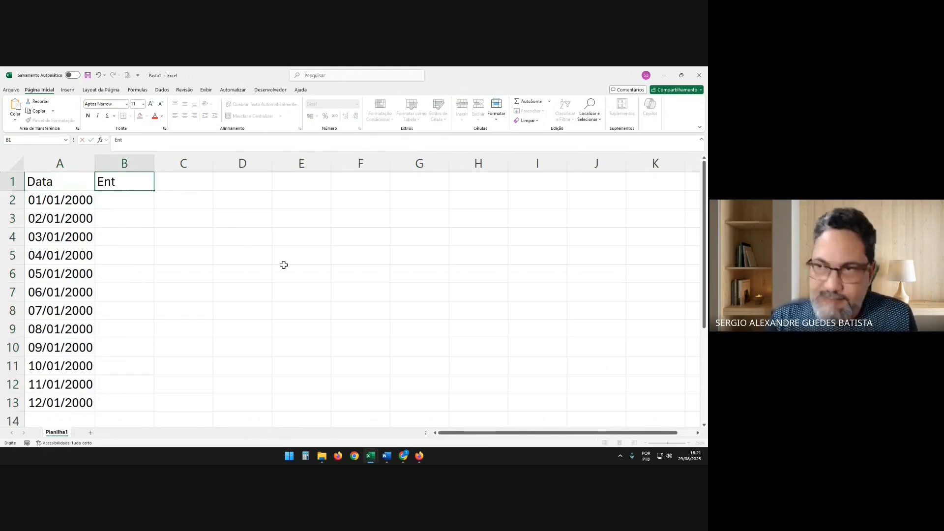
type("1")
key("Tab")
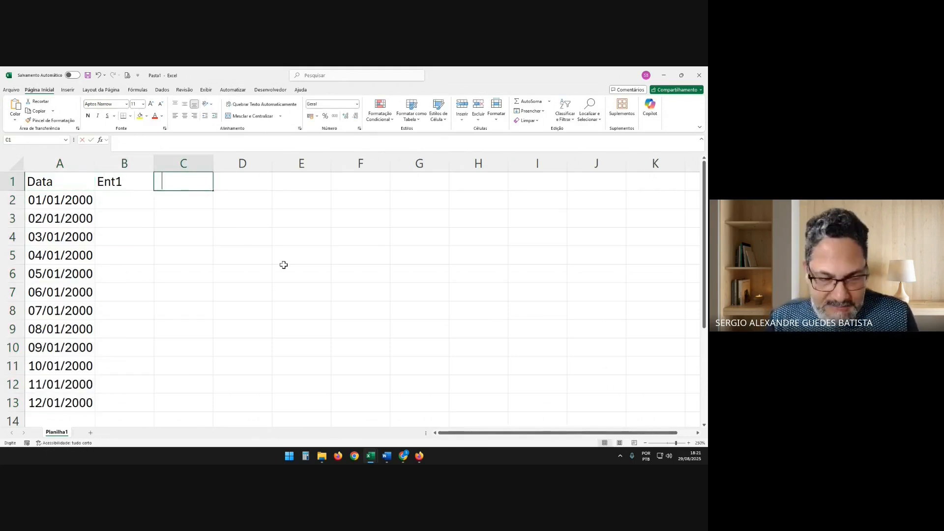
type("sa")
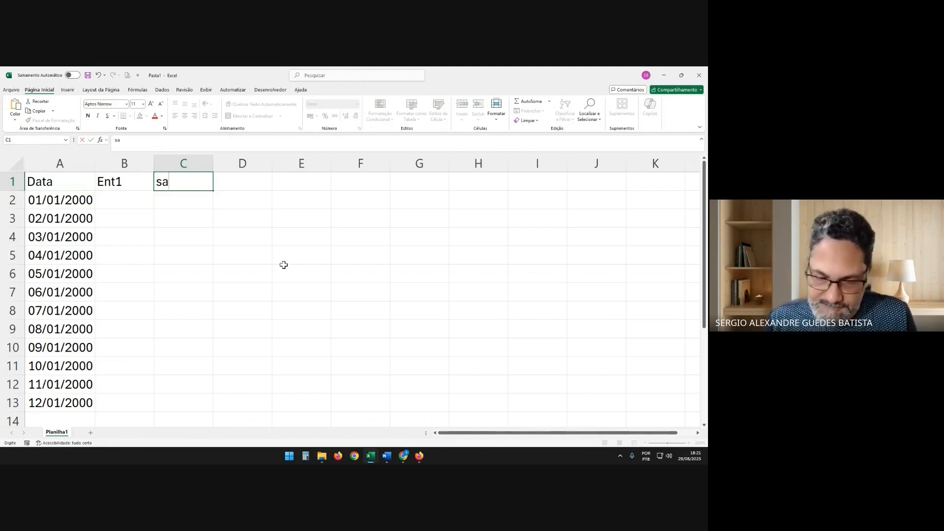
type("i1")
key("Return")
key("Up")
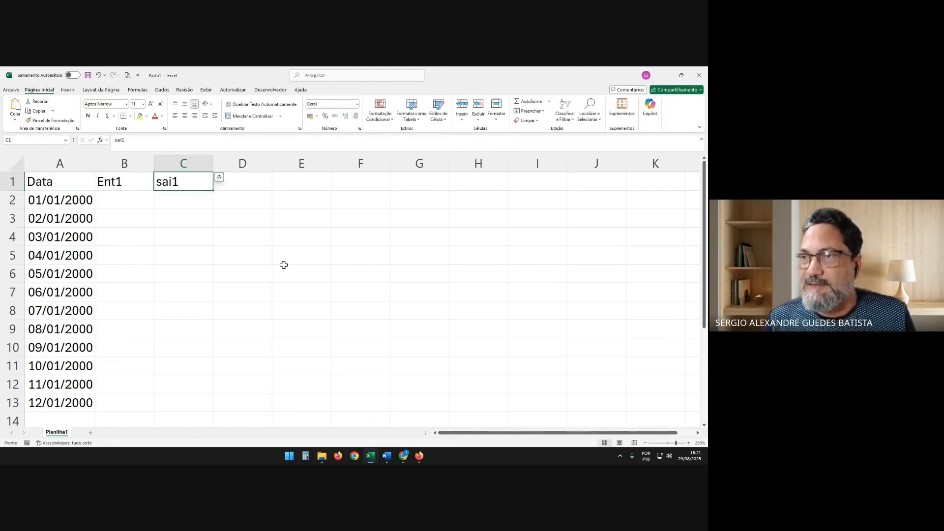
Fill the Ent1 and sai1 header pair across row 1 through sai6 in M1
key("Left")
key("shift+Right")
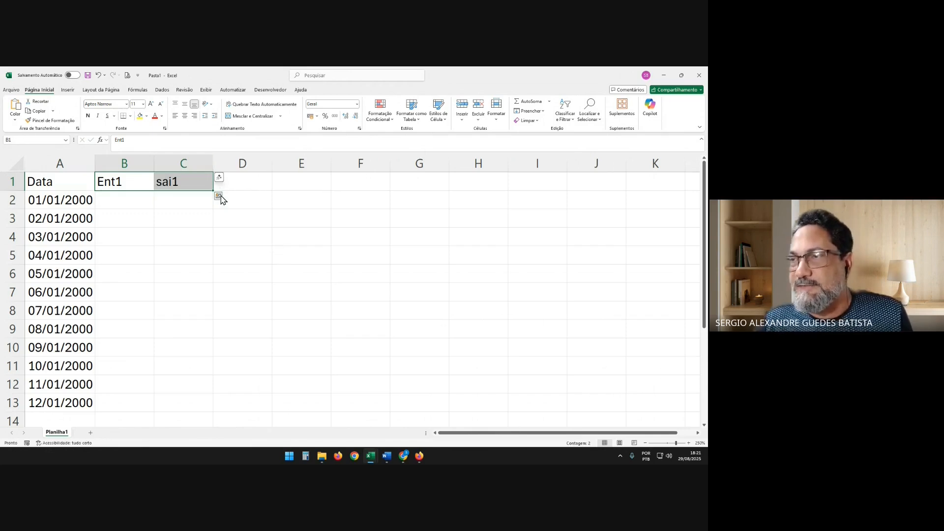
left_click_drag(213, 191, 628, 186)
key("Right")
key("Right")
key("Right")
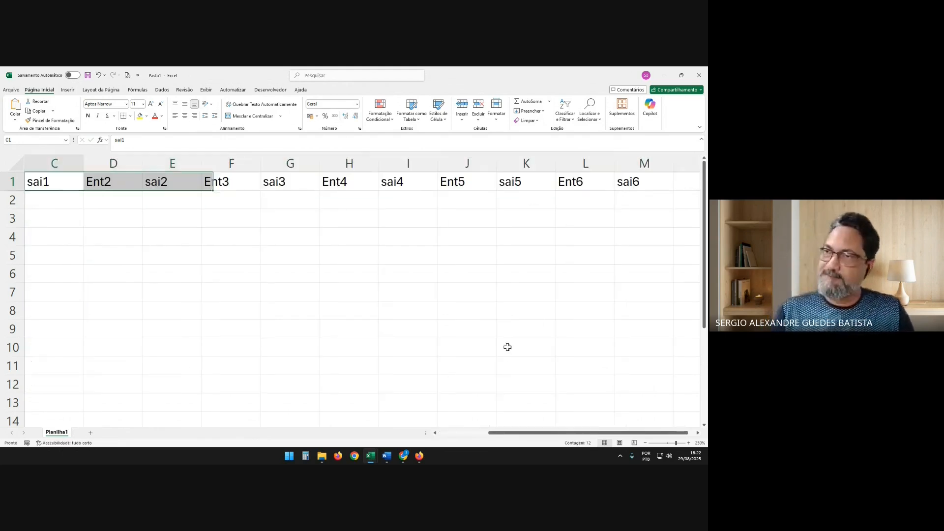
key("ctrl+Right")
key("Left")
key("Left")
key("Left")
key("Left")
key("Left")
key("Left")
key("Left")
key("Left")
key("Left")
key("Left")
key("Left")
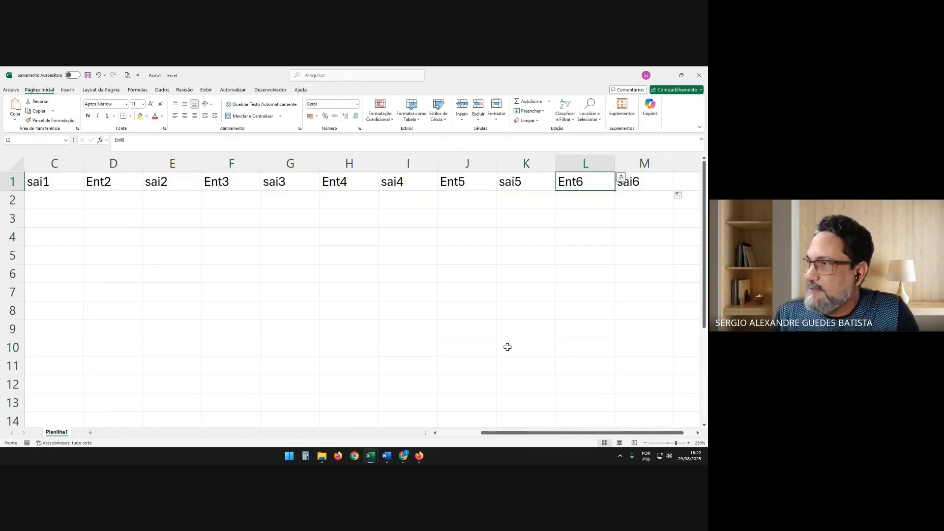
key("Down")
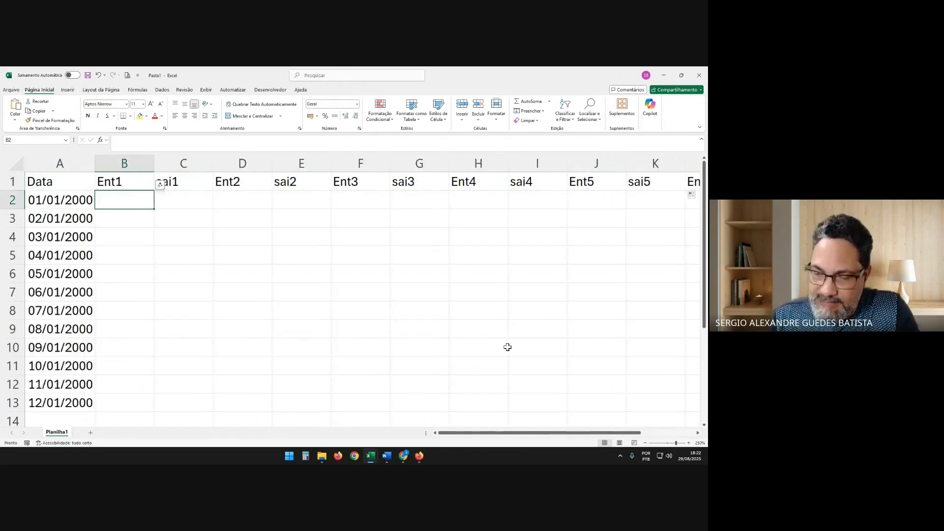
type("18")
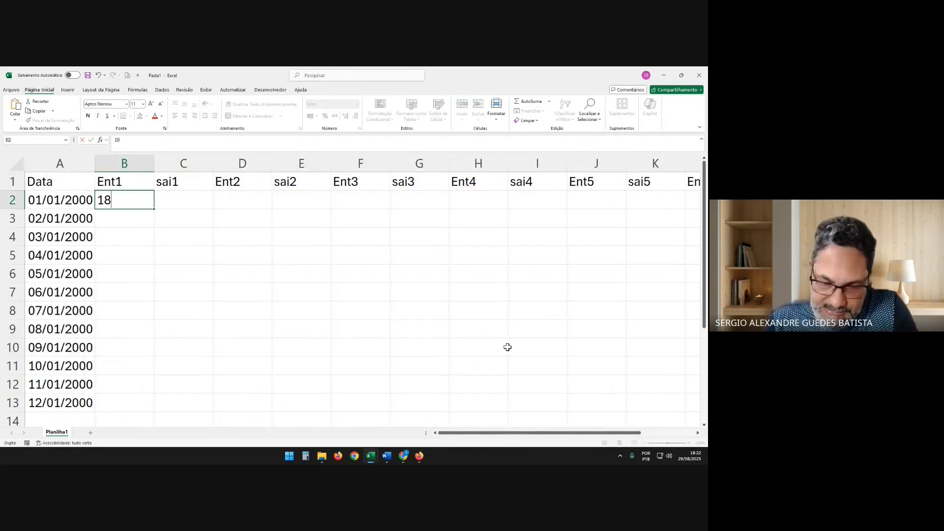
type(":00")
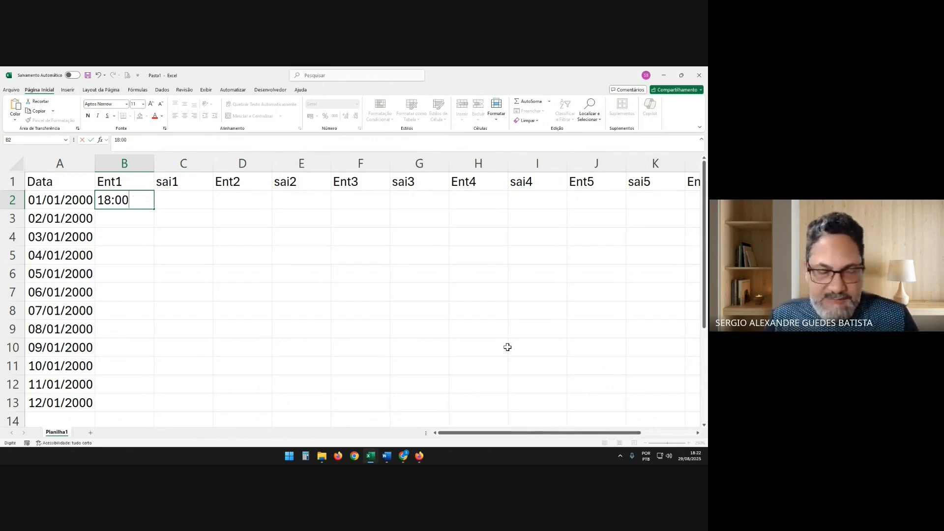
key("Escape")
Apply the custom number format 00":"00 to cells B2 through M27
key("shift+Right")
key("shift+Right")
key("shift+Right")
key("shift+Right")
key("shift+Right")
key("shift+Right")
key("shift+Right")
key("shift+Right")
key("shift+Right")
key("shift+Right")
key("shift+Right")
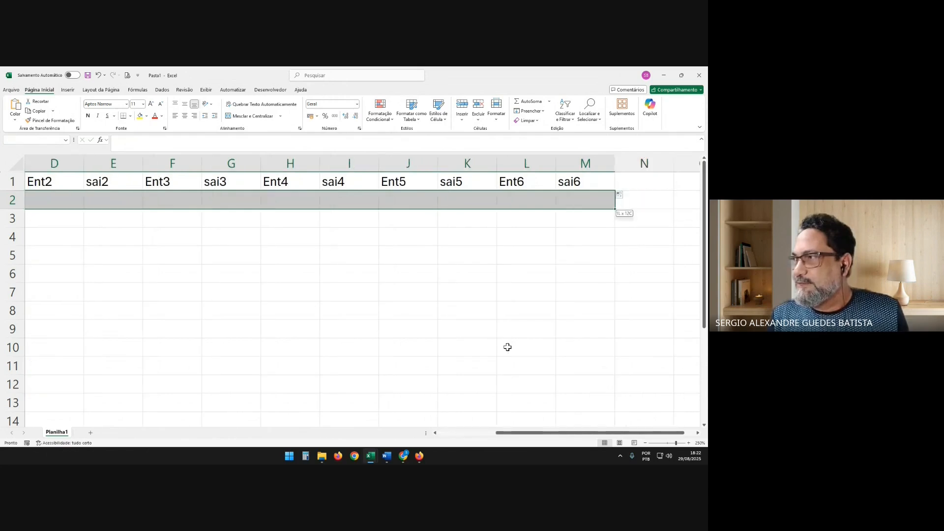
key("shift+Down")
key("shift+Down")
key("shift+Down")
key("shift+Down")
key("shift+Down")
key("shift+Down")
key("shift+Down")
key("shift+Down")
key("shift+Down")
key("shift+Down")
key("shift+Down")
key("shift+Down")
key("shift+Down")
key("shift+Down")
key("shift+Down")
key("shift+Down")
key("shift+Down")
key("shift+Down")
key("shift+Down")
key("shift+Down")
key("shift+Down")
key("shift+Down")
key("shift+Down")
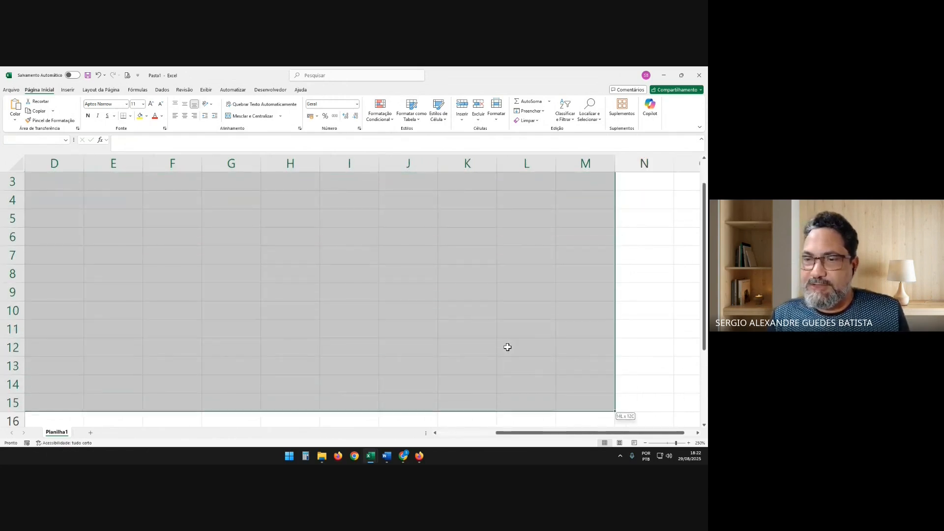
key("shift+Down")
key("shift+Down")
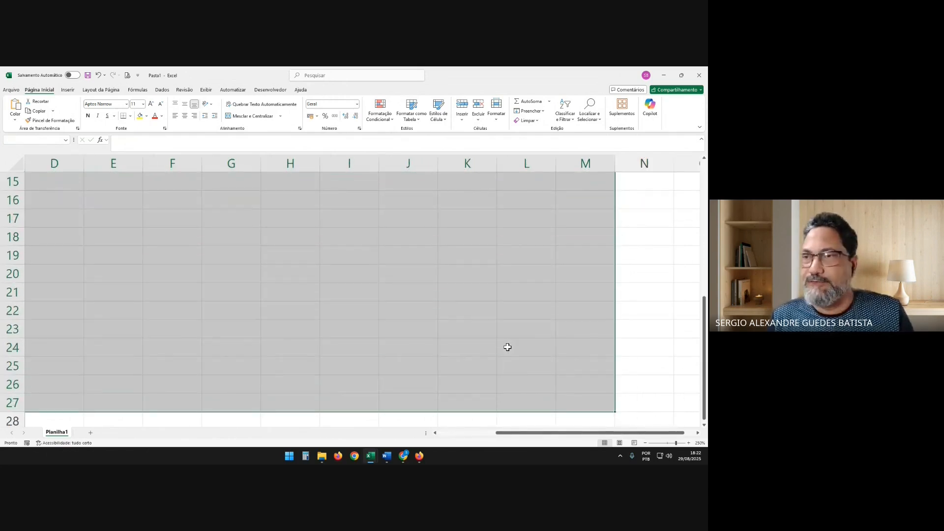
left_click_drag(523, 437, 433, 442)
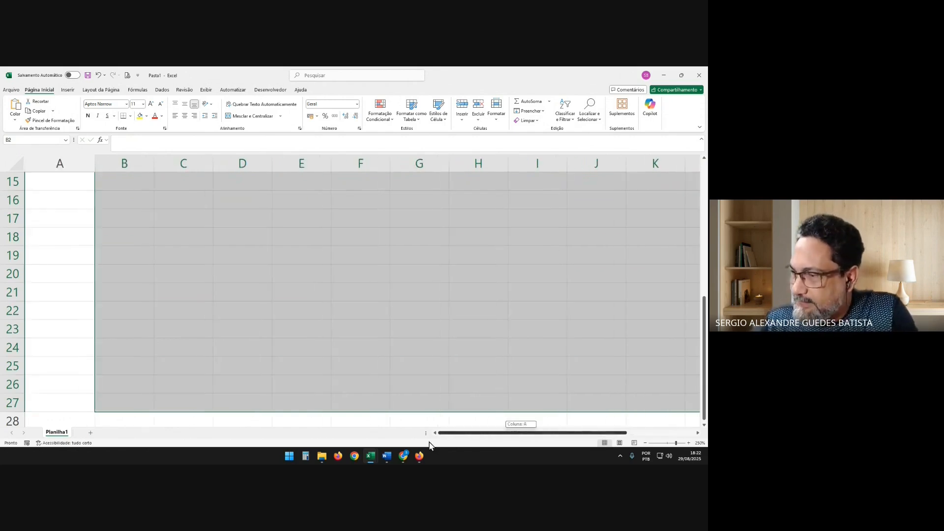
scroll(265, 345, "up", 5)
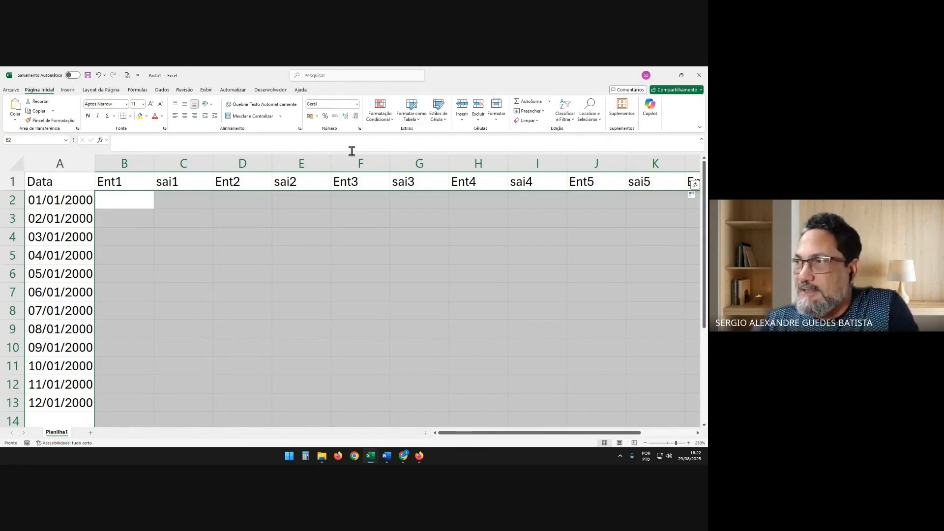
left_click(358, 104)
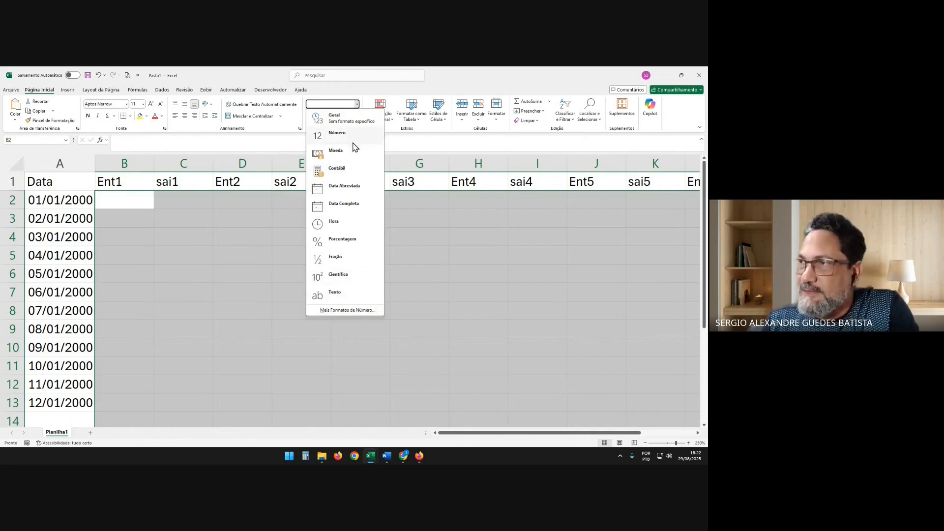
left_click(351, 311)
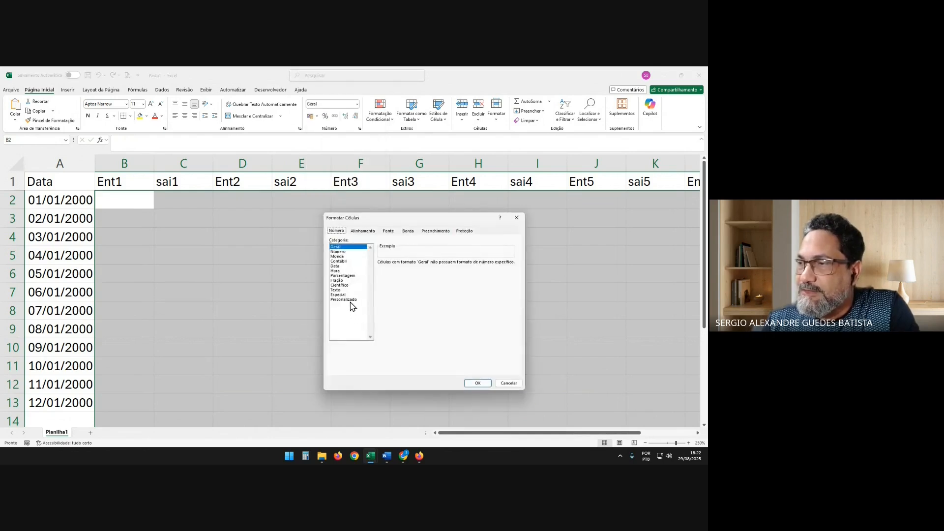
left_click(350, 301)
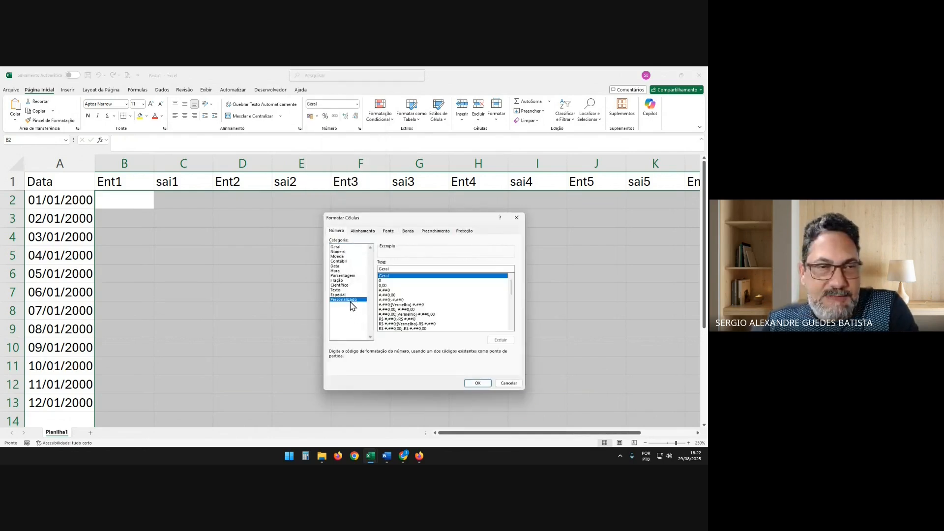
double_click(397, 268)
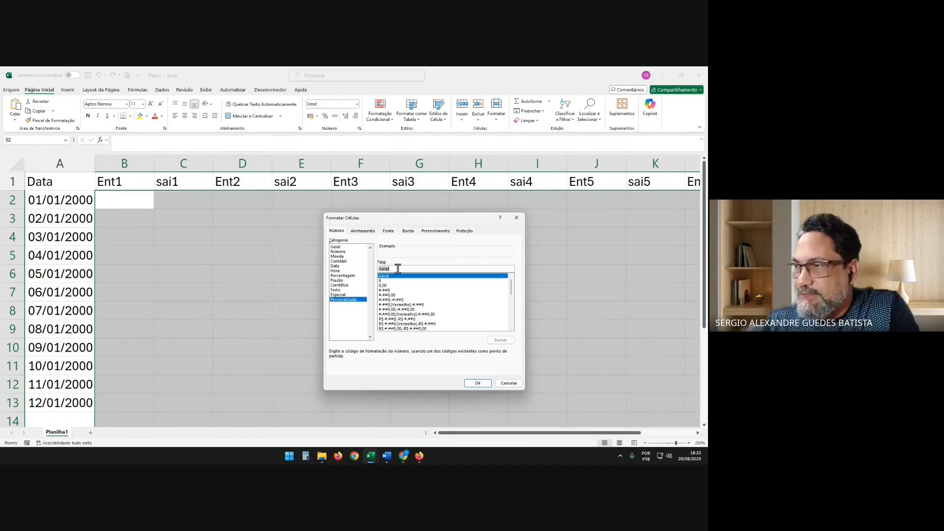
key("BackSpace")
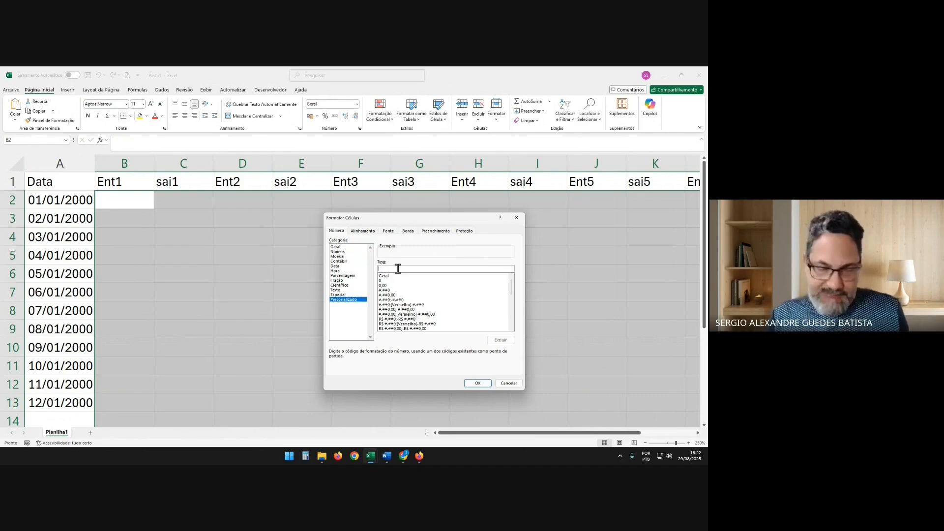
type("00")
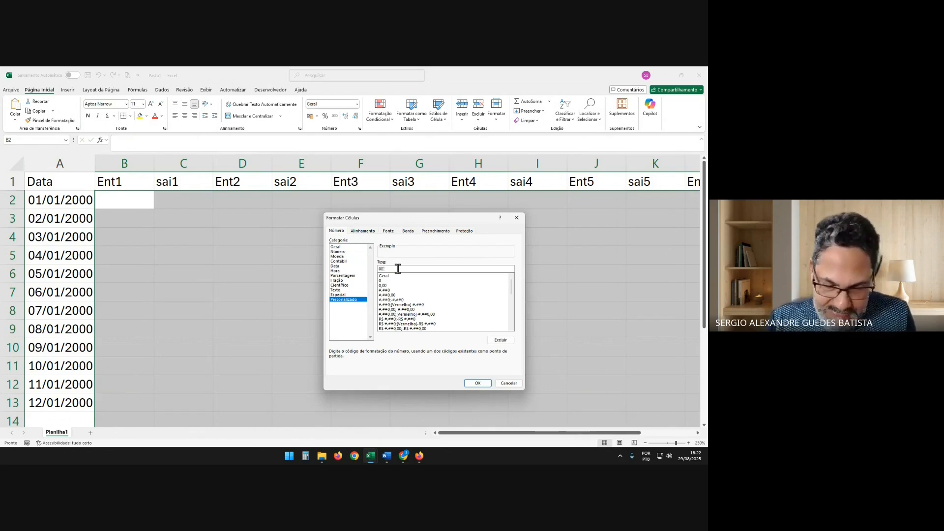
type("\":\"00")
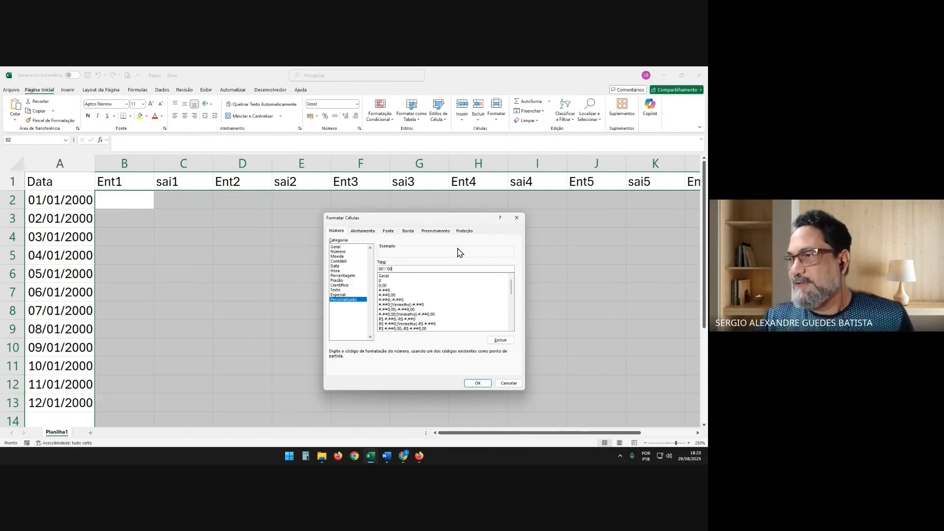
left_click(481, 384)
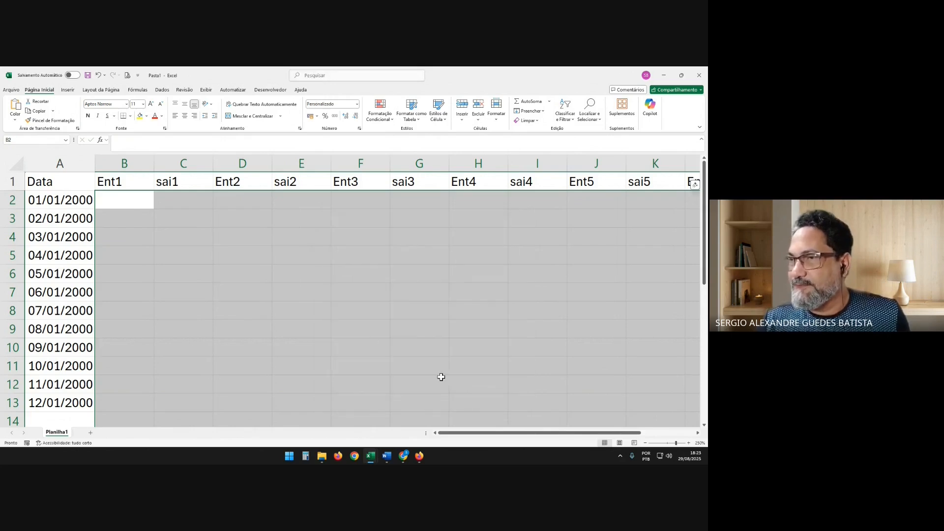
Enter 08:00 under Ent1 in B2 and 12:00 under sai1 in C2 for 01/01/2000
left_click(121, 205)
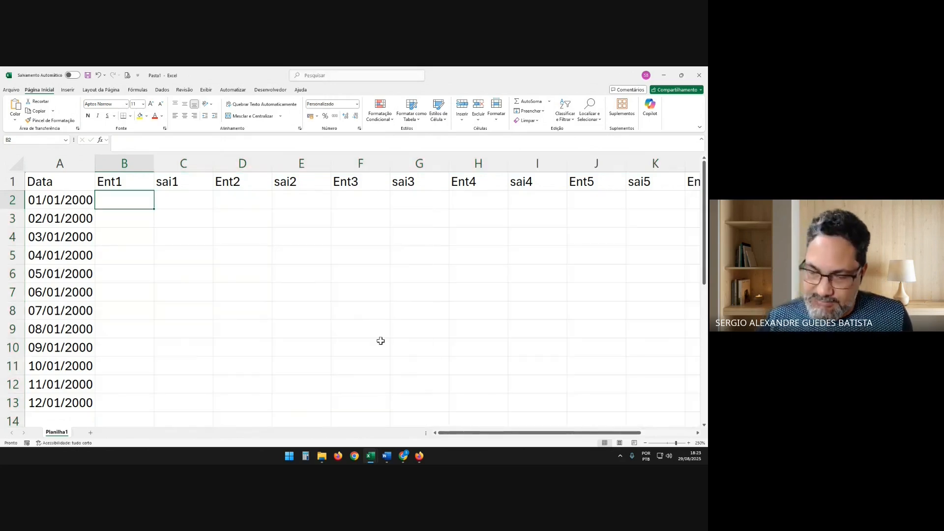
type("8:00")
key("Return")
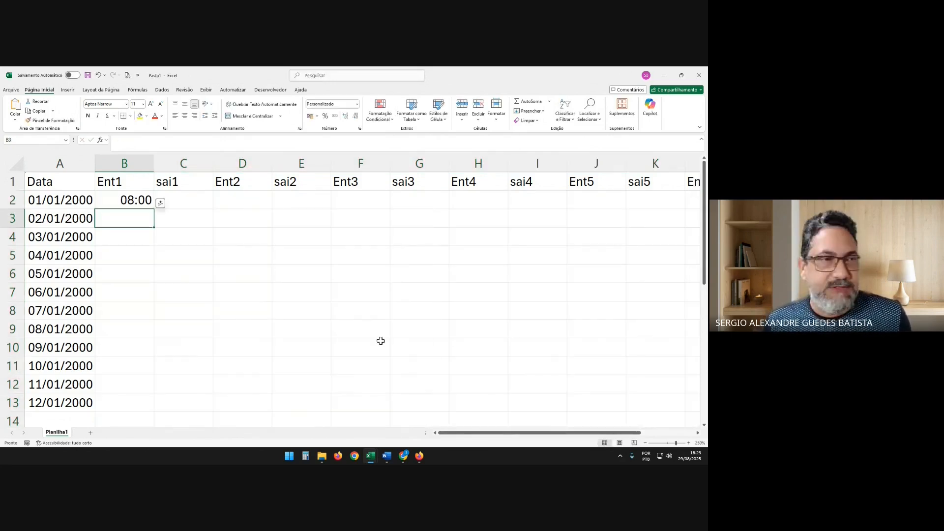
key("Up")
key("Right")
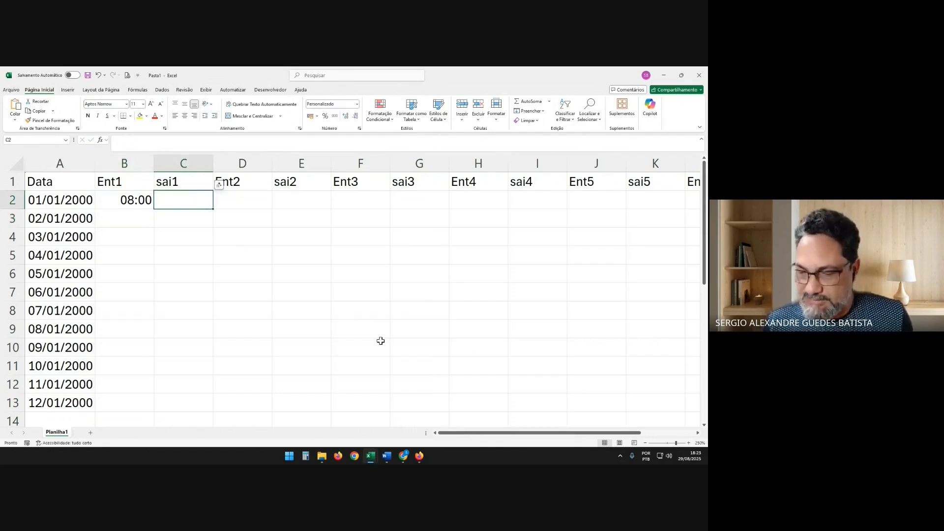
type("1200")
key("Return")
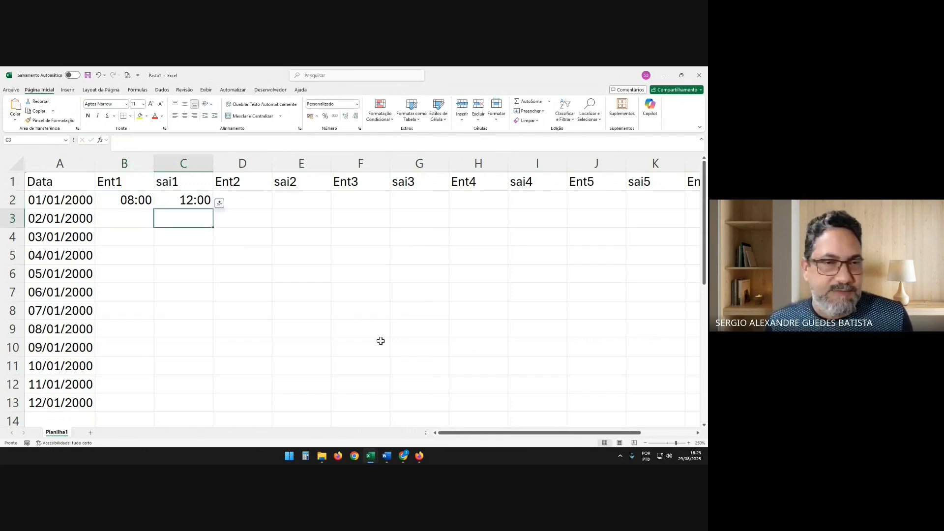
Enter 13:00 under Ent2 in cell D2 for 01/01/2000
key("Up")
key("Right")
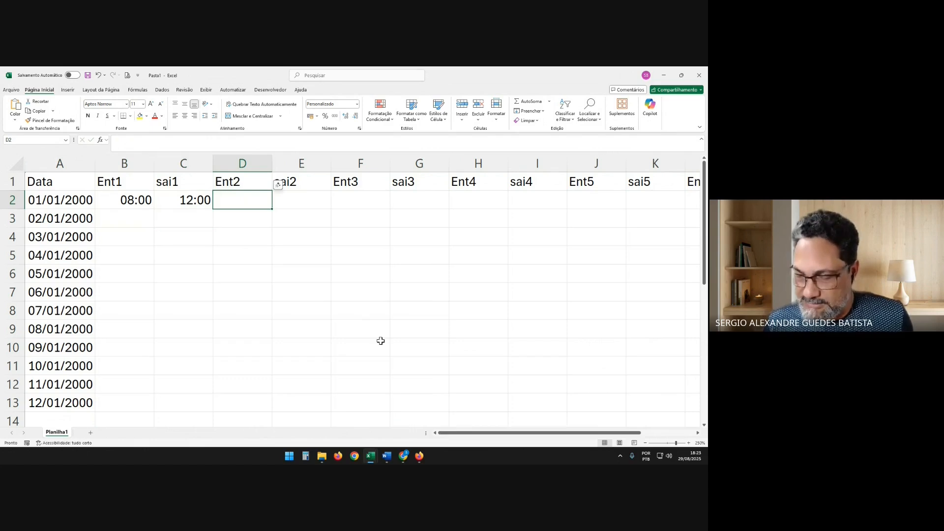
type("1300")
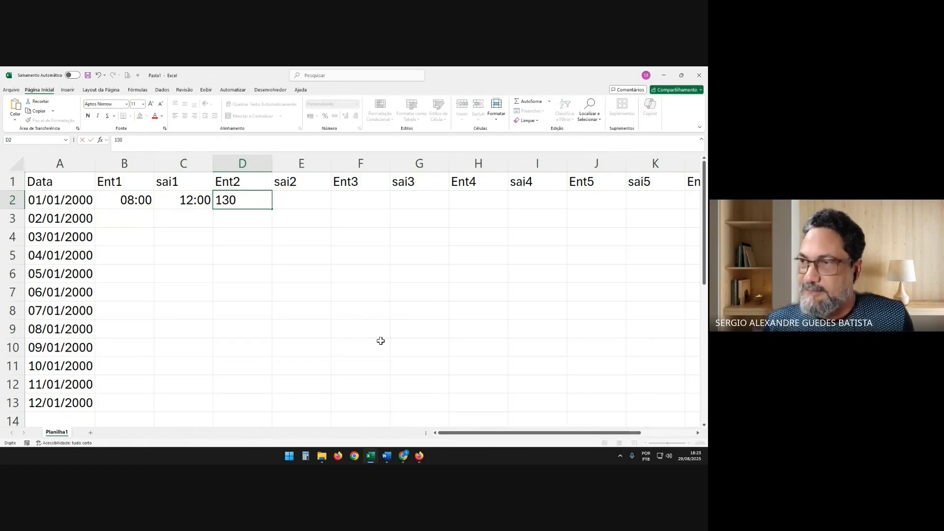
key("Return")
key("Up")
key("Right")
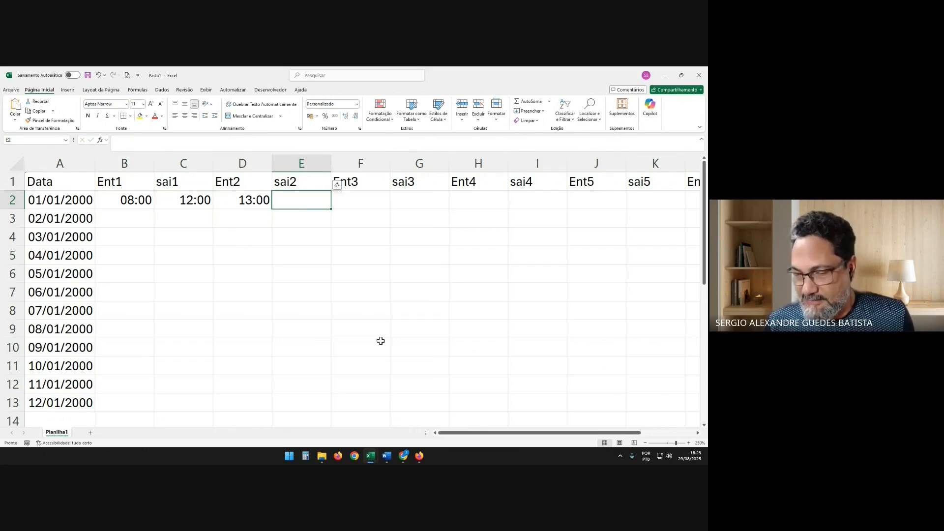
Test whether the format accepts an invalid time by entering 35:69 under sai2 in E2, and clear that entry
type("35:")
type("69")
key("Return")
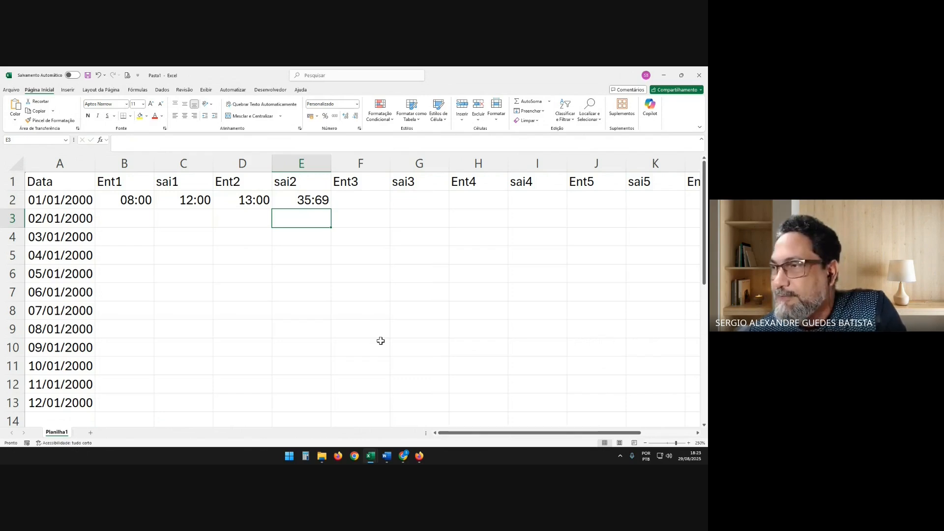
key("Up")
key("Delete")
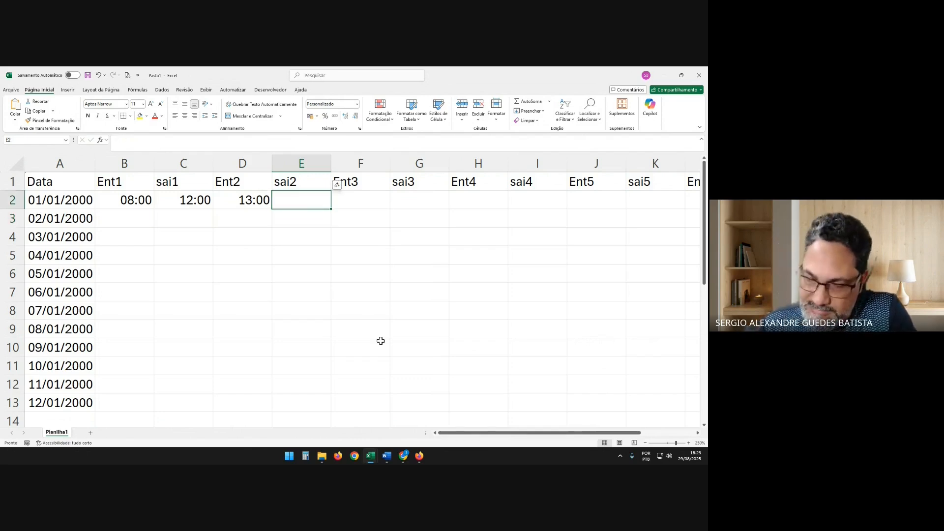
Enter 18:00 under sai2 in cell E2 and check its stored value
type("1800")
key("Return")
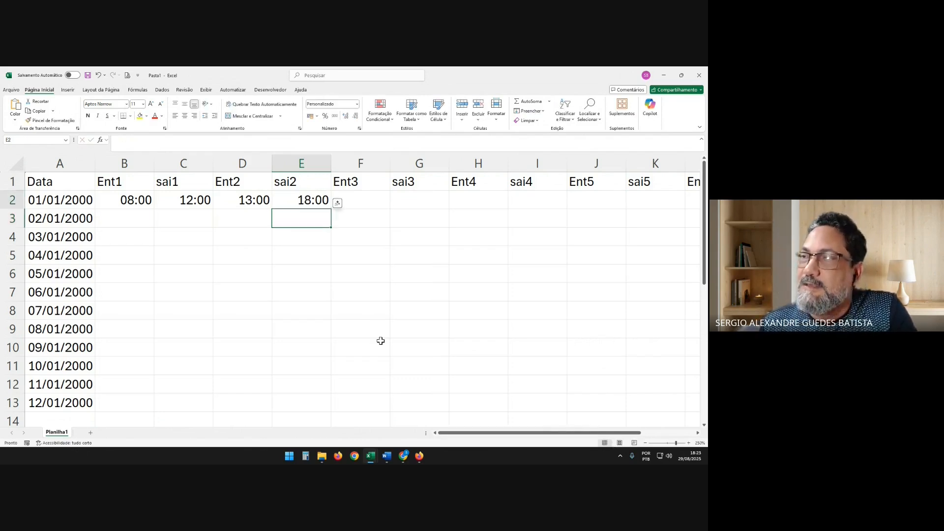
key("Up")
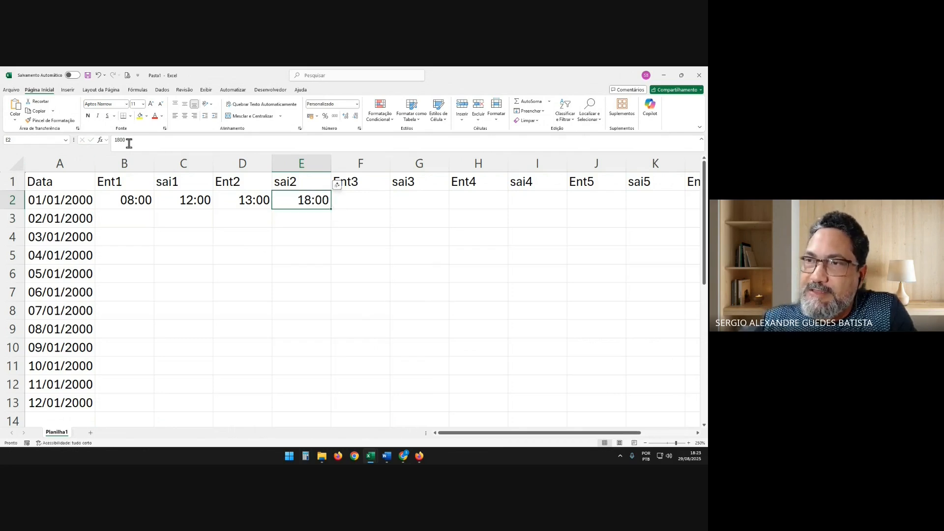
Examine the stored values behind the formatted times in row 2, from E2 back to B2
left_click_drag(129, 143, 110, 141)
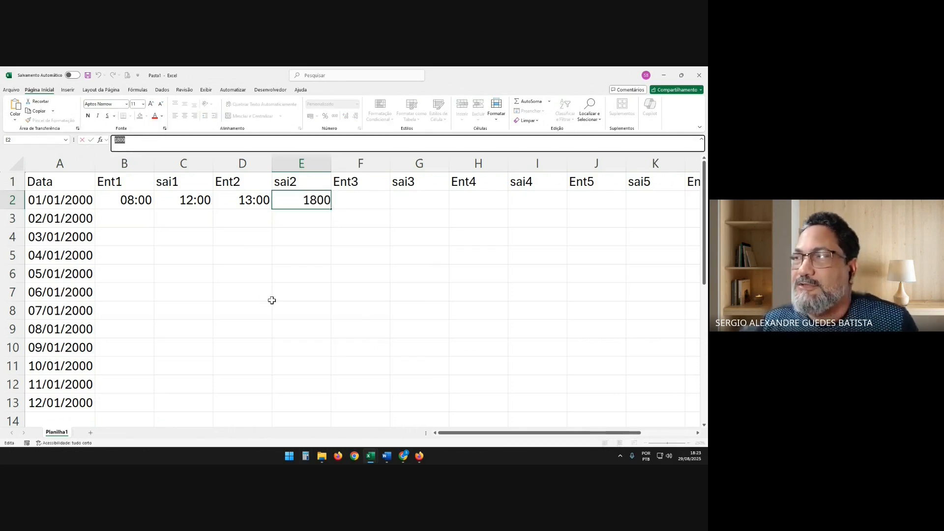
key("Escape")
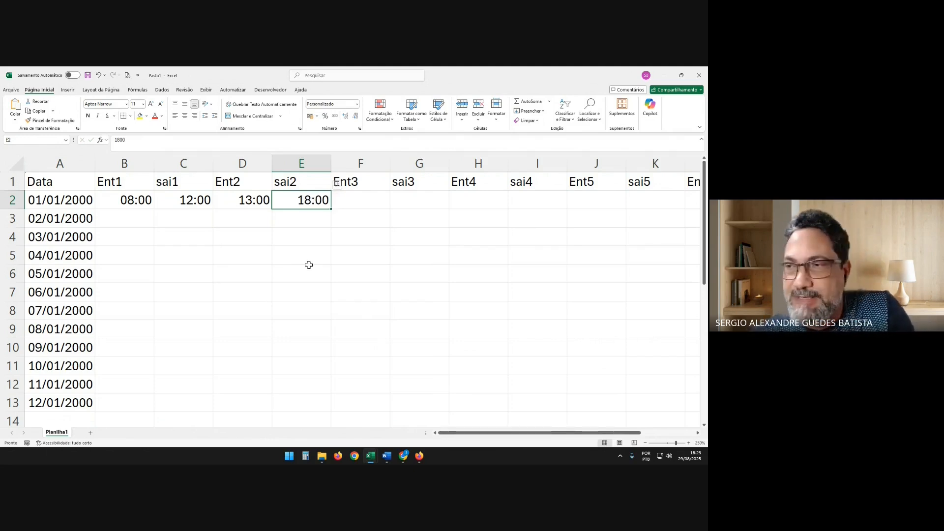
key("Right")
key("Left")
key("Left")
key("Left")
key("Left")
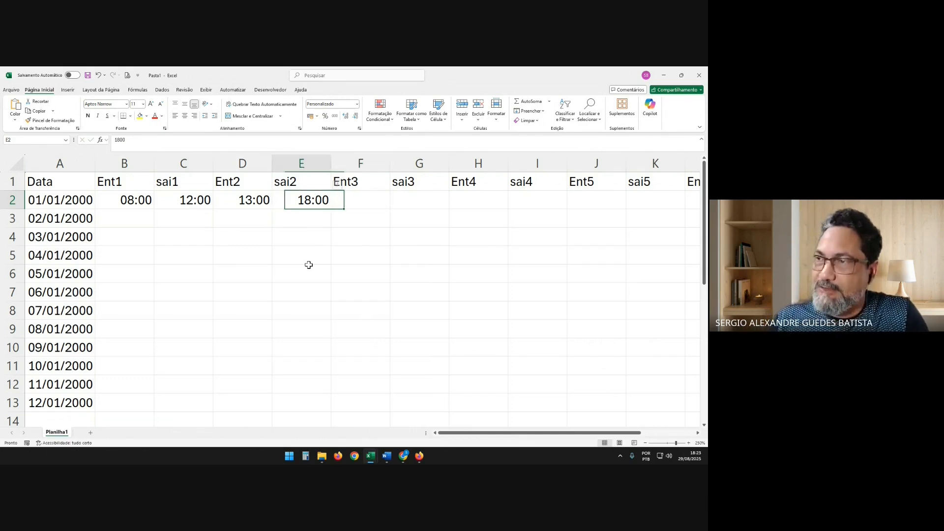
key("Right")
key("Right")
key("Right")
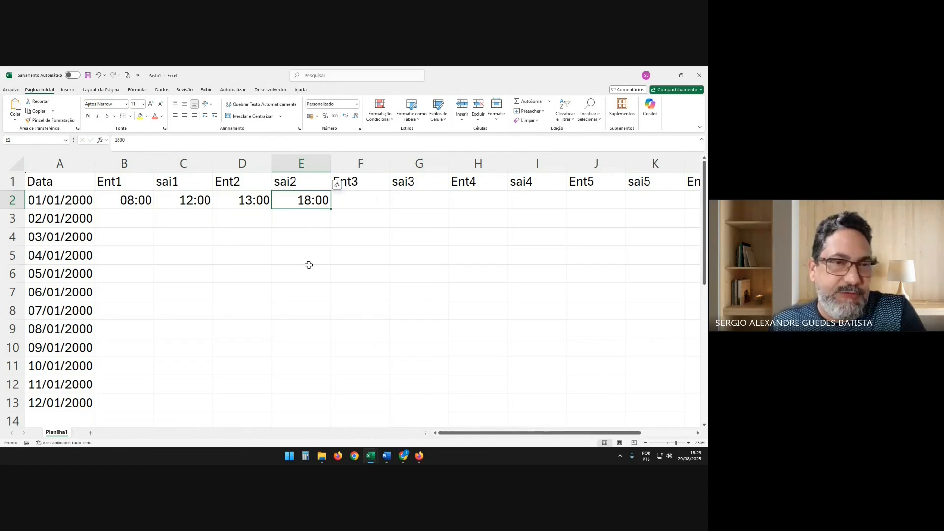
key("Right")
key("Right")
key("Right")
key("Right")
key("Right")
key("Left")
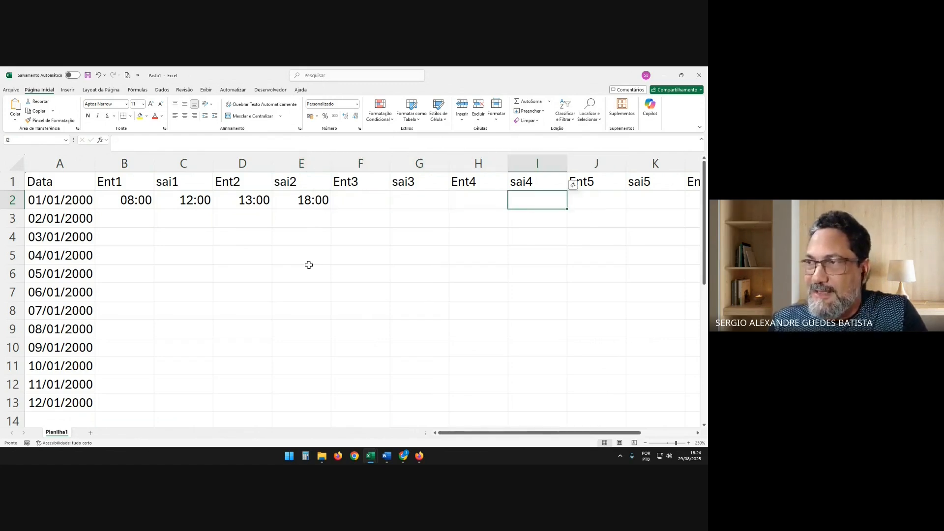
key("Home")
key("Right")
key("Right")
key("Right")
key("Right")
key("Right")
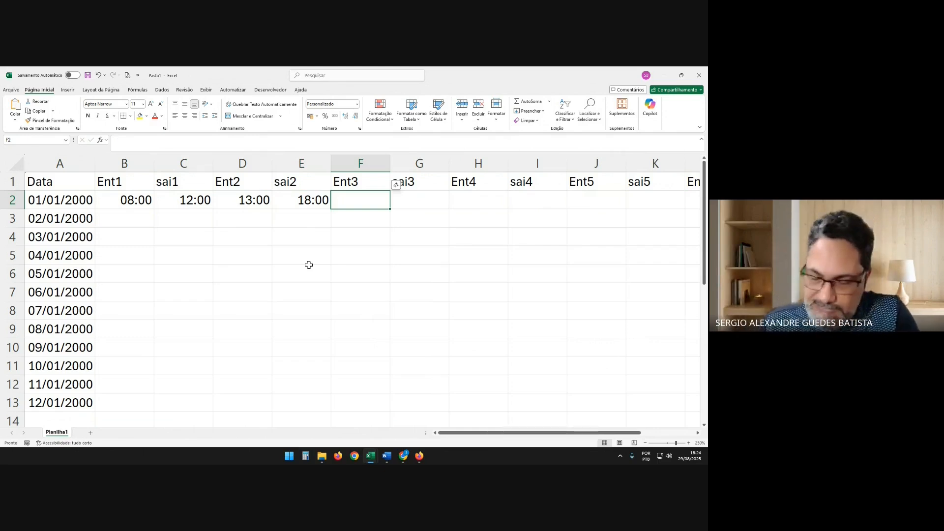
key("Right")
key("Left")
key("Left")
key("Left")
key("Left")
key("Left")
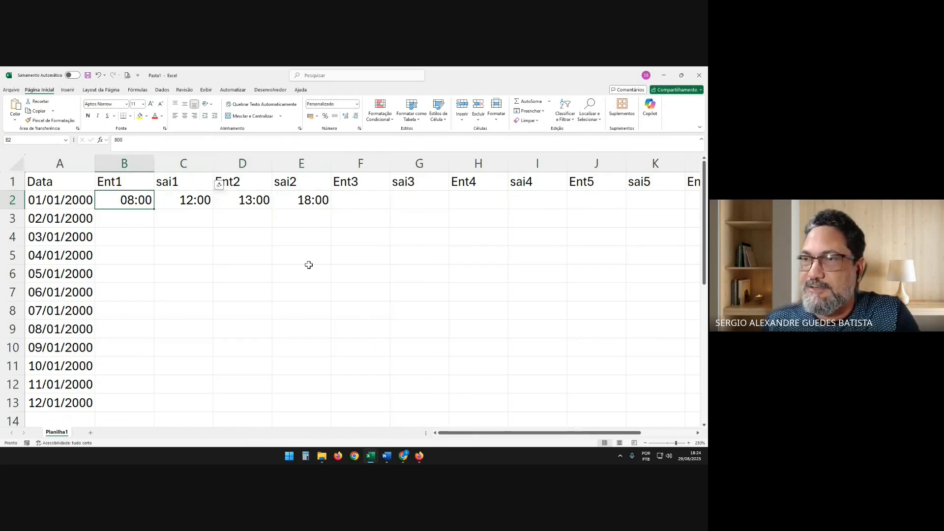
Enter the formula =B2/100 in G2 under sai3 and apply the comma-style accounting number format
key("Right")
key("Right")
key("Right")
key("Right")
key("Right")
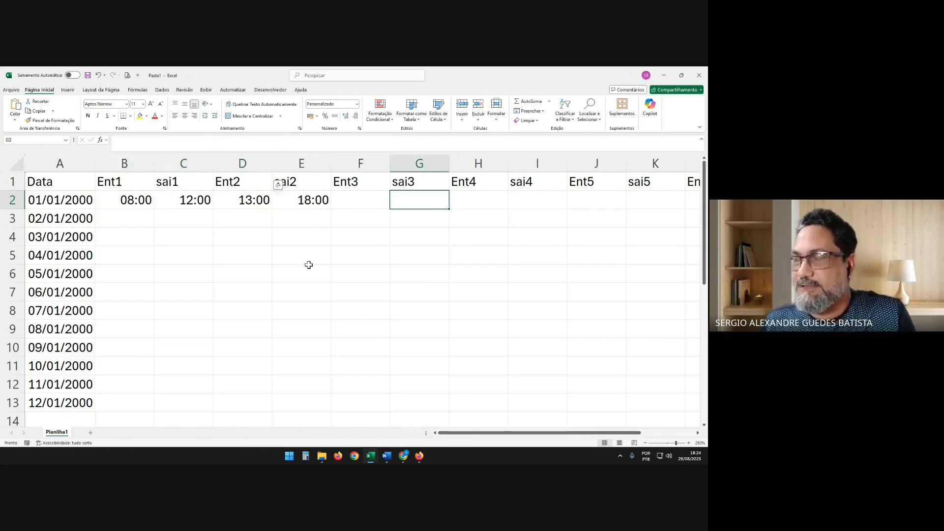
type("=")
key("Left")
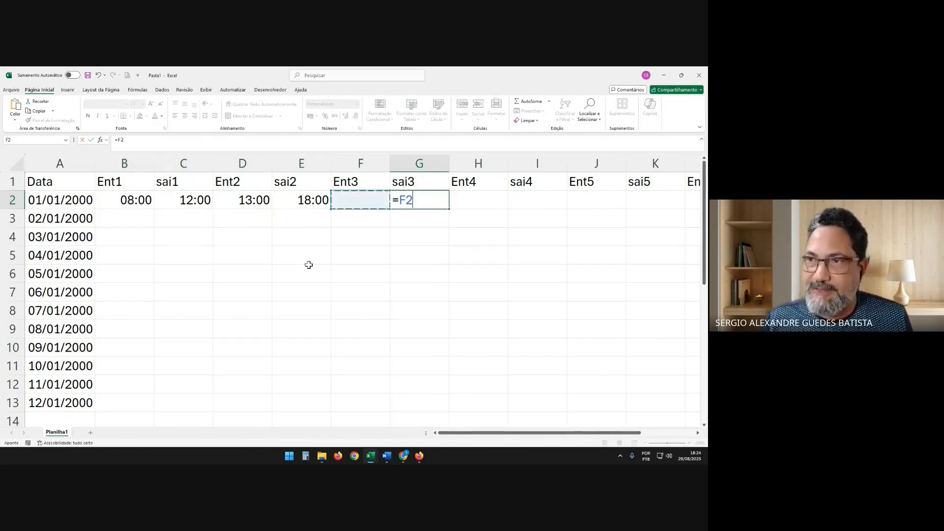
key("Left")
key("Left")
key("Left")
key("Left")
type("/1")
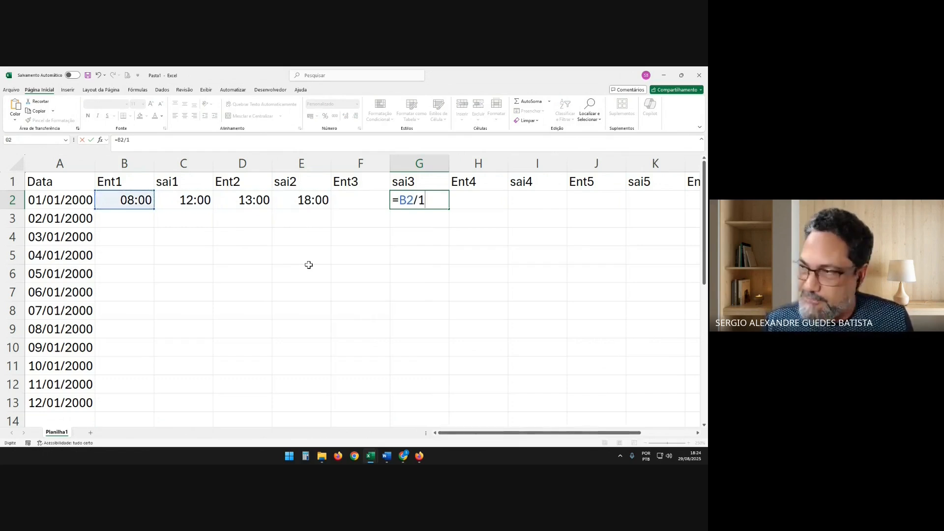
type("00)")
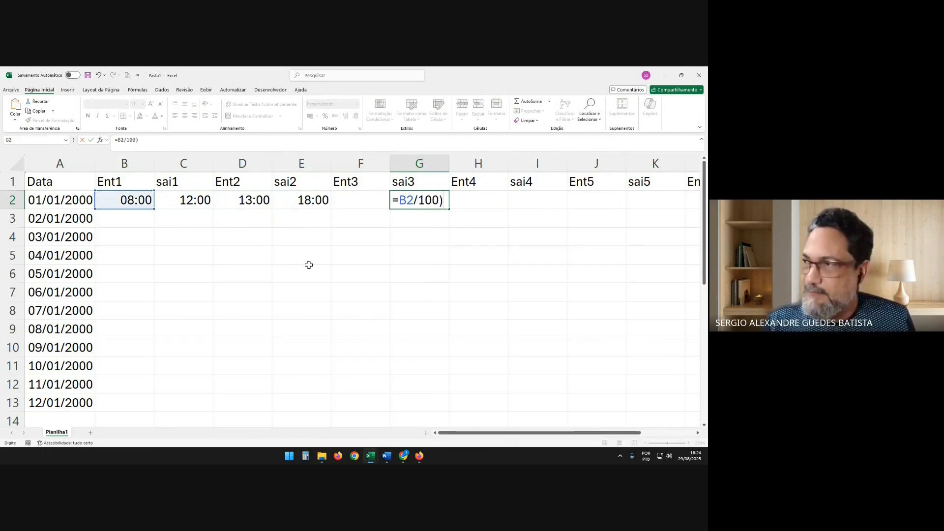
key("Return")
key("Return")
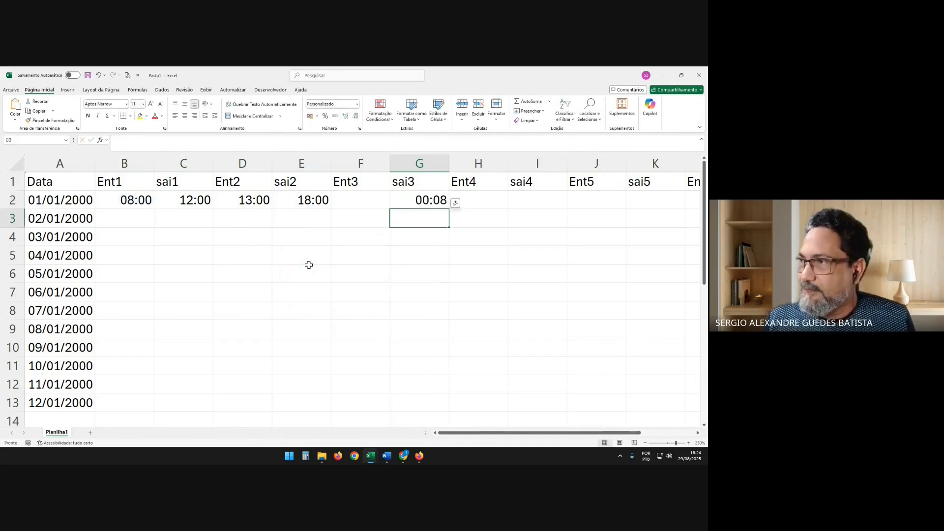
key("Up")
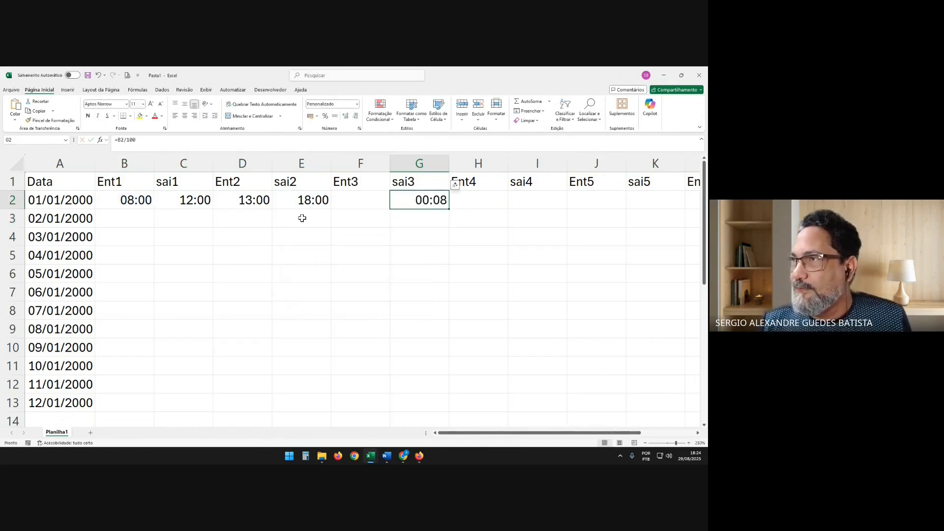
left_click(335, 116)
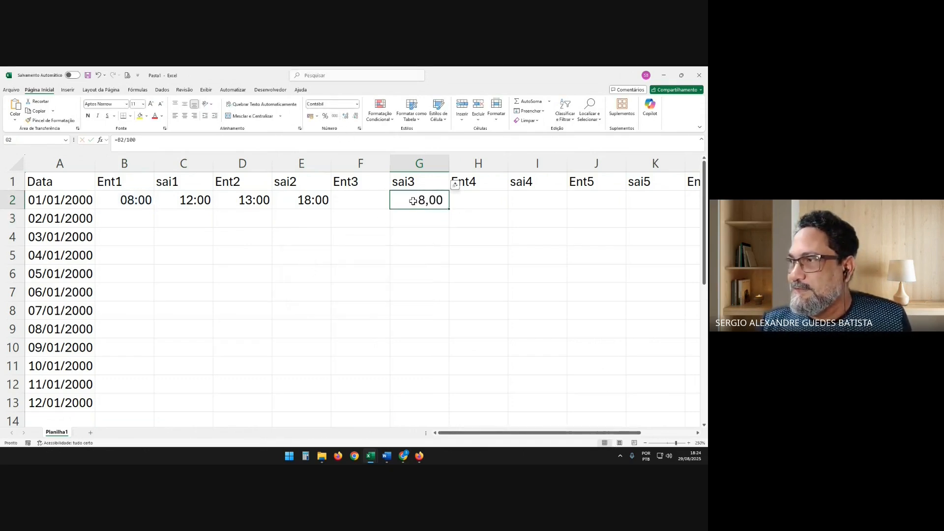
Wrap the division in G2 in the INT function, making the formula =INT(B2/100)
left_click(120, 139)
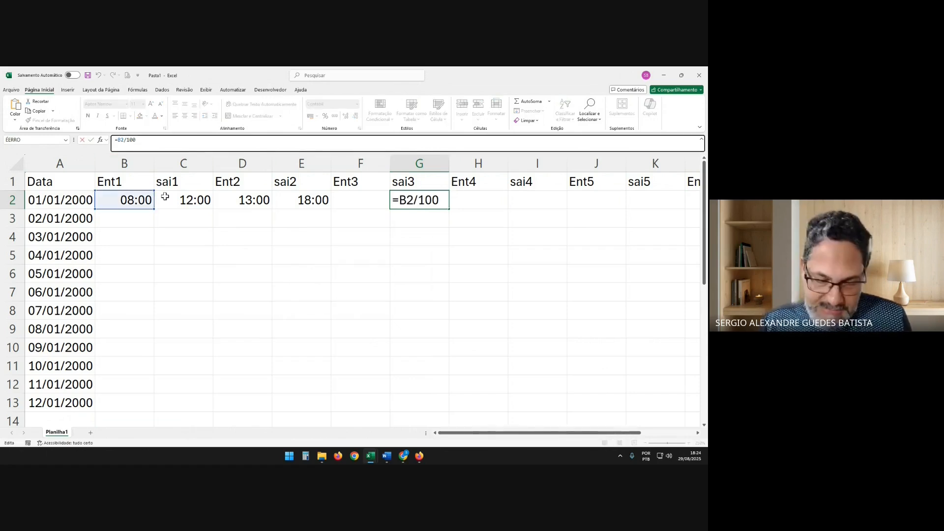
type("int")
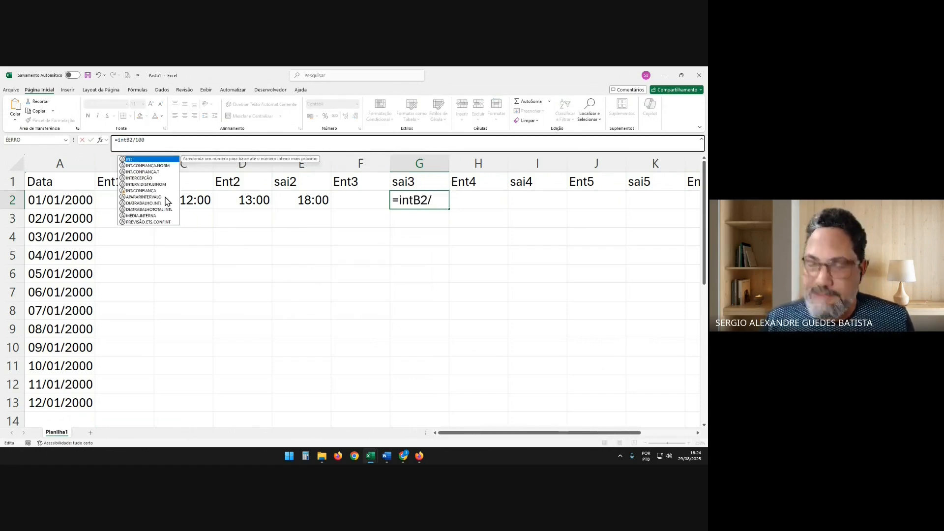
type("(")
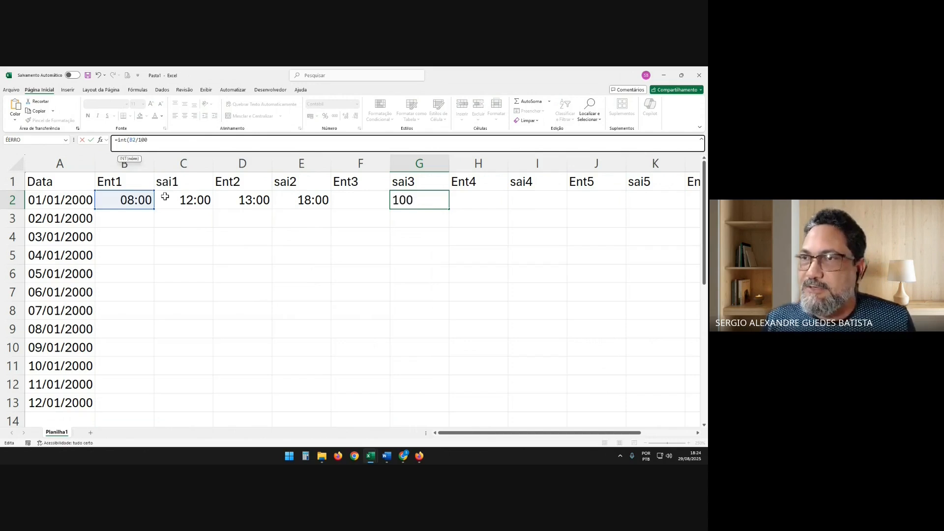
type(")")
key("Return")
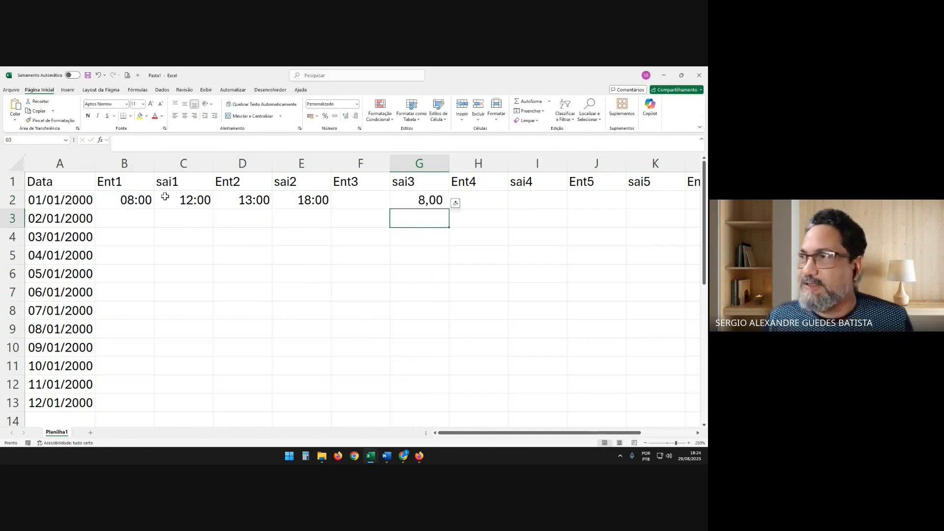
Enter 830 under Ent1 in B2 as the time 08:30 for 01/01/2000
key("Up")
key("Left")
key("Left")
key("Left")
key("Left")
key("Left")
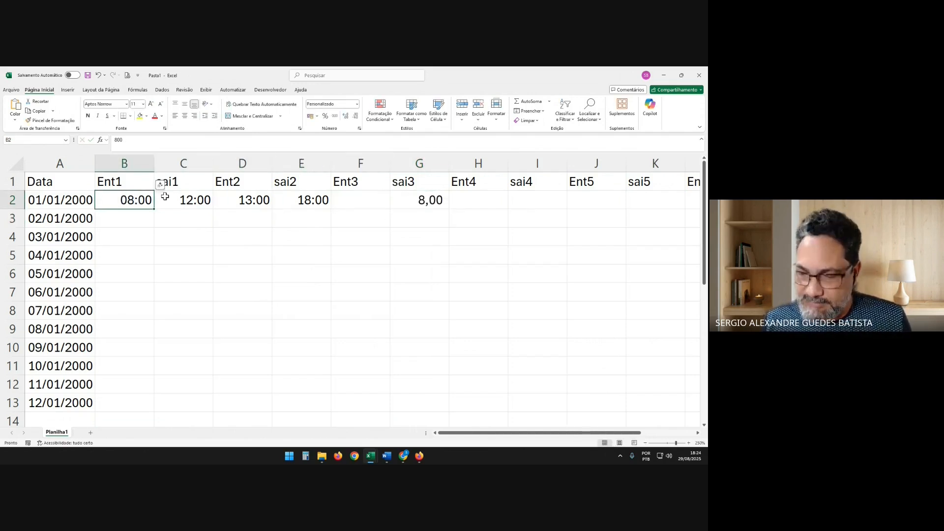
type("8:30")
key("Return")
key("Up")
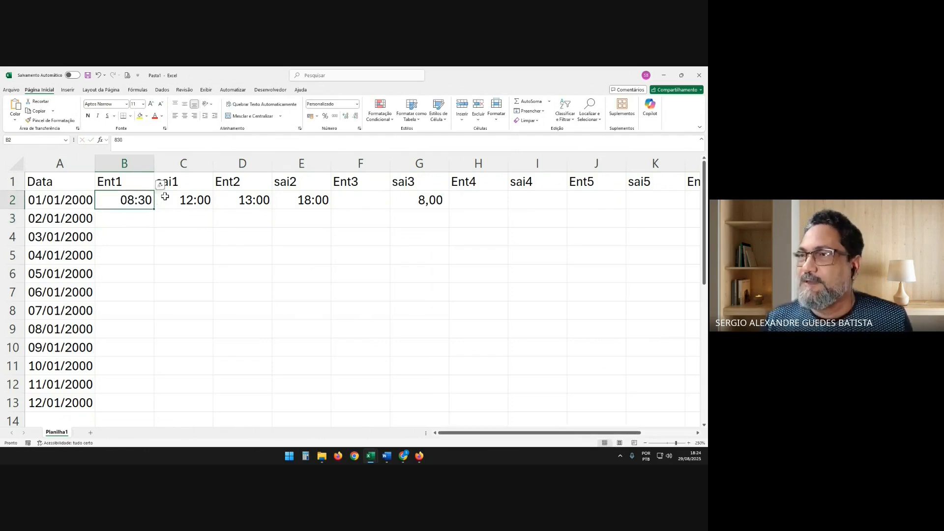
Try to enter the formula =MOD(B2/100) in H2 under Ent4
key("Right")
key("Right")
key("Right")
key("Right")
key("Right")
key("Right")
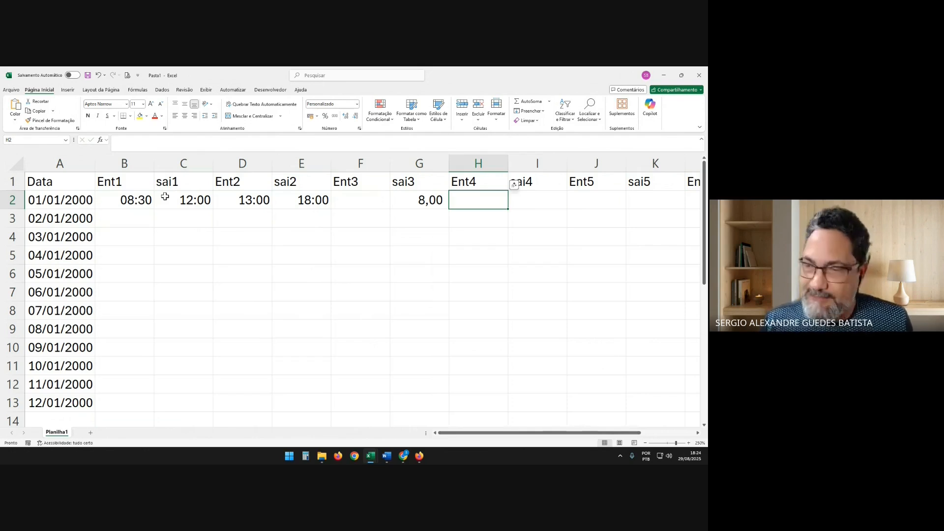
type("mod(")
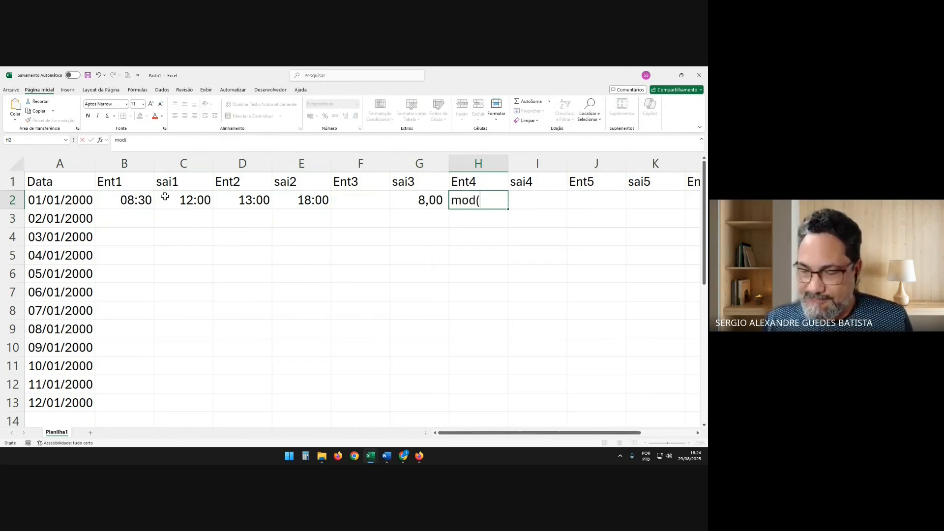
left_click(112, 142)
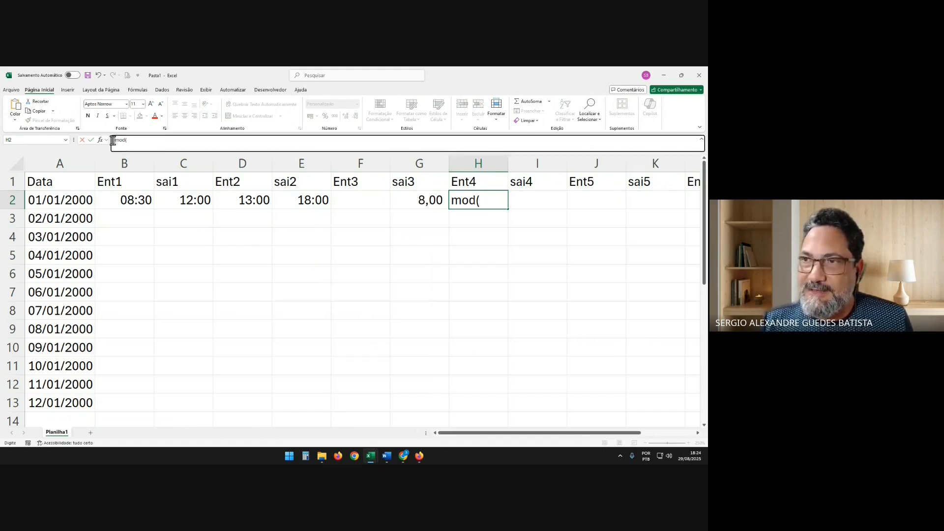
type("=")
key("End")
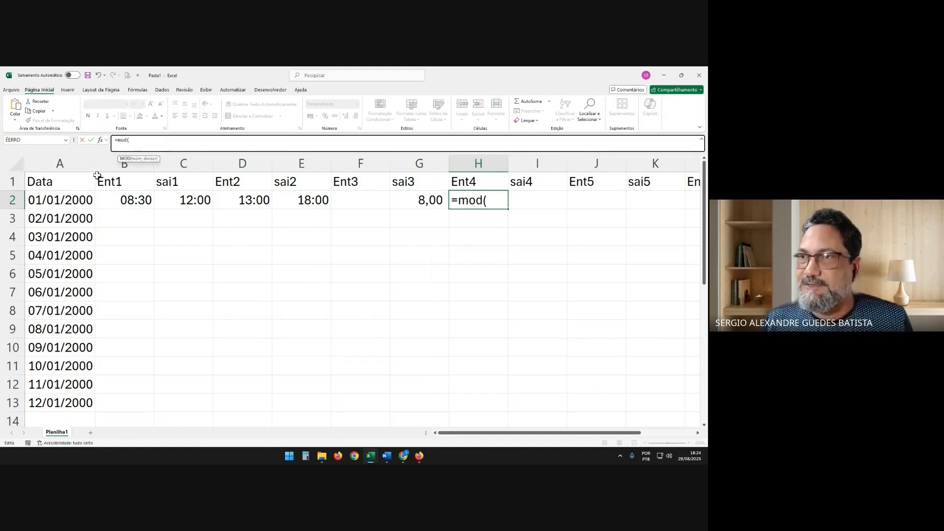
left_click(122, 198)
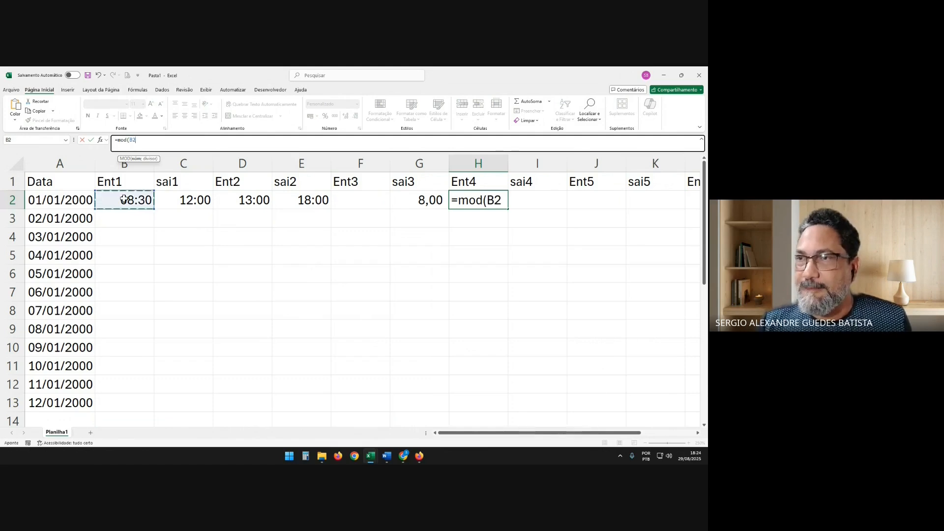
type("/100")
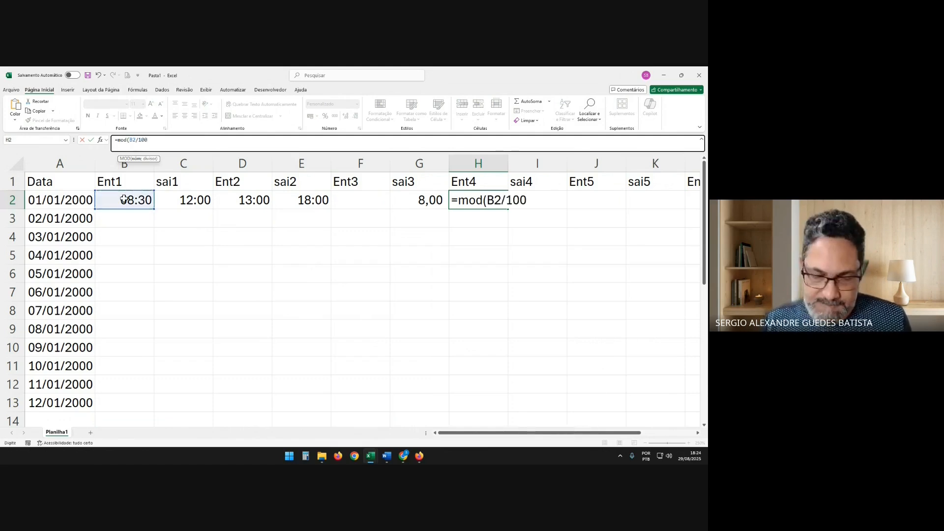
type(")")
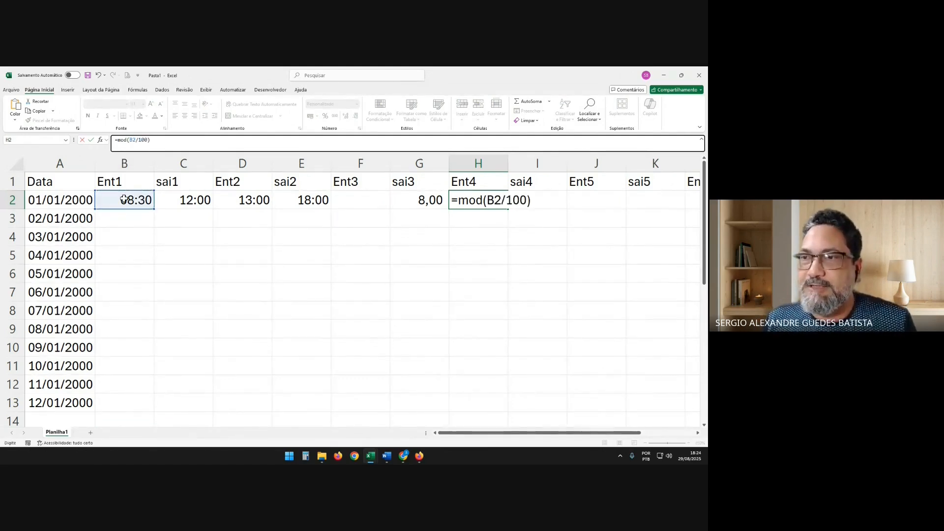
key("Return")
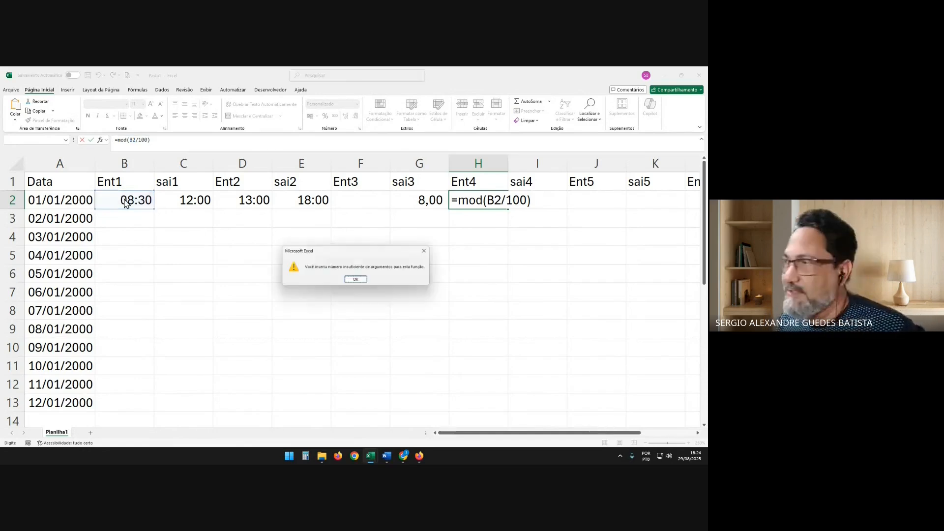
key("Return")
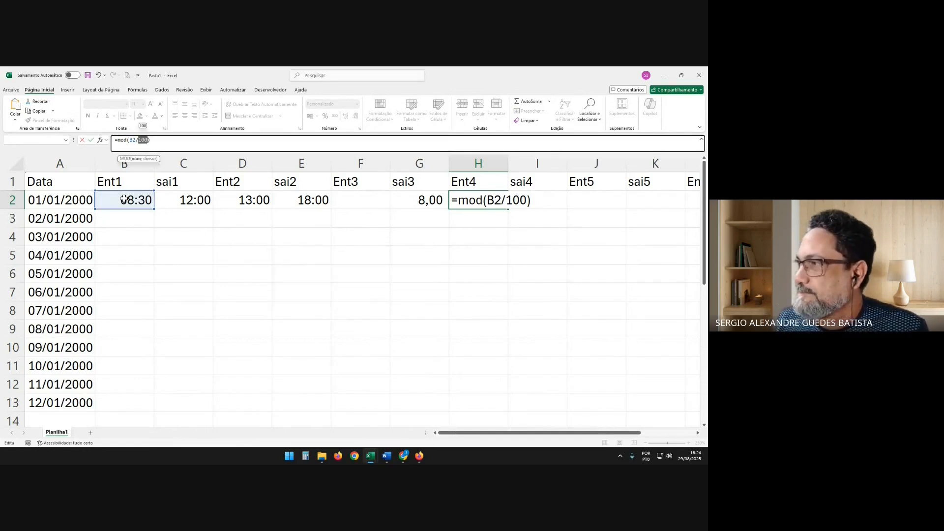
Correct the formula in H2 to =MOD(B2;100), giving B2 and 100 as separate arguments
left_click(145, 140)
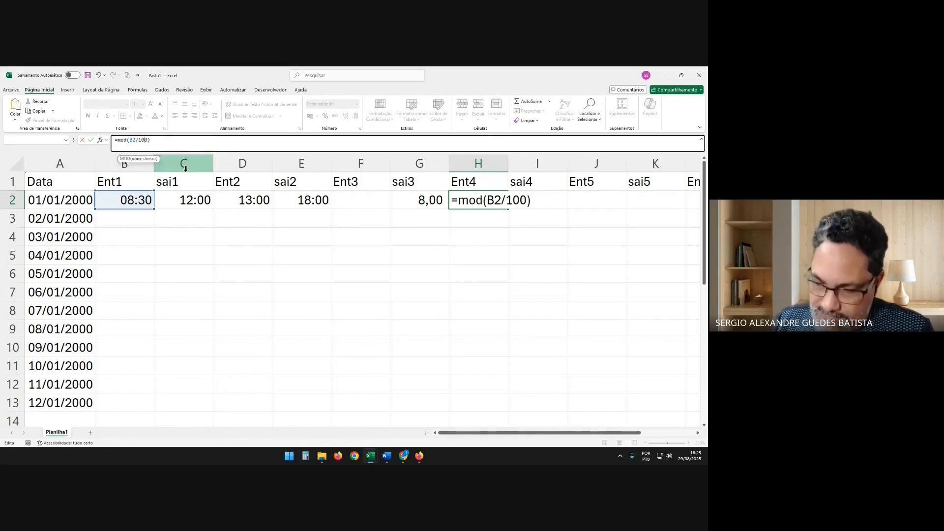
key("BackSpace")
key("BackSpace")
key("BackSpace")
key("BackSpace")
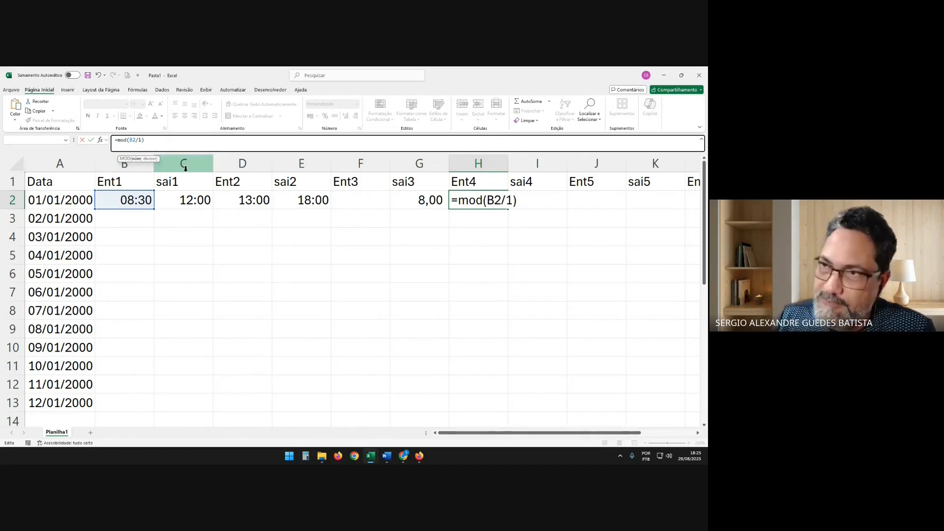
type(";100")
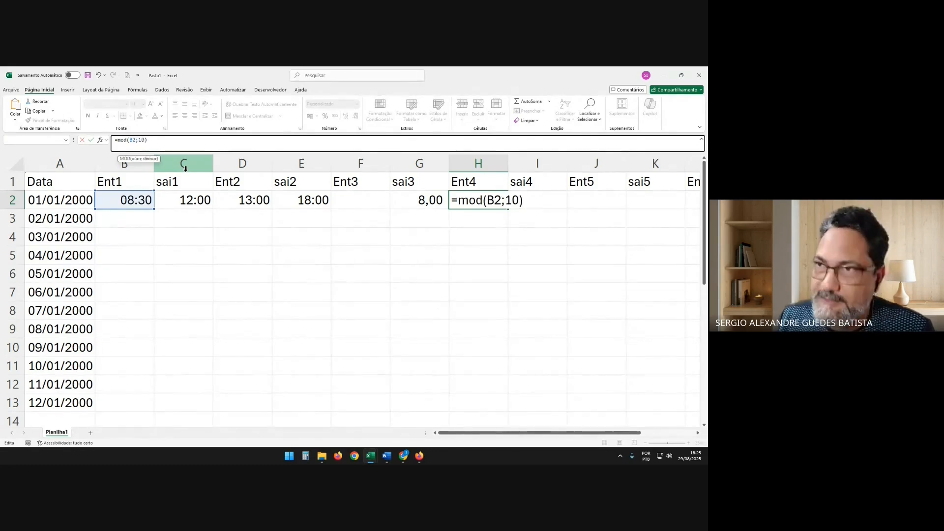
key("Return")
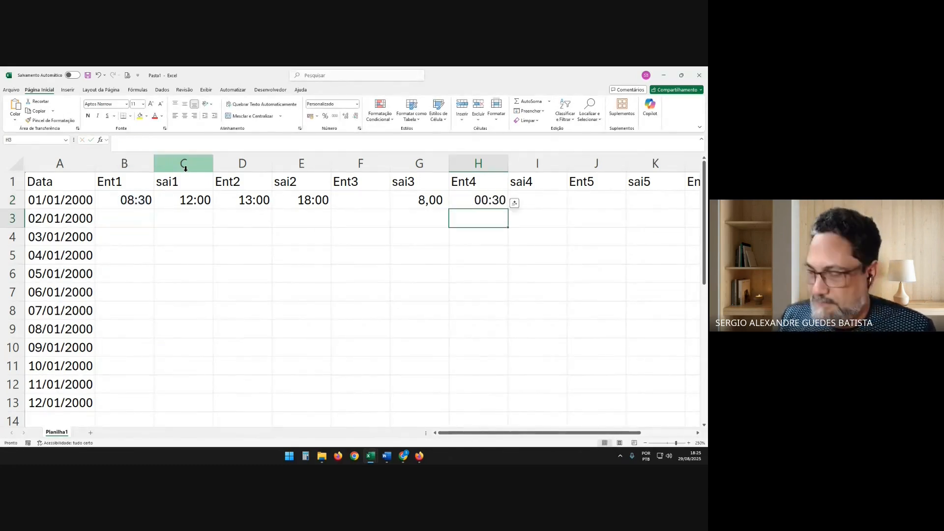
Apply the comma-style accounting number format to H2 and compare the cell with G2
key("Up")
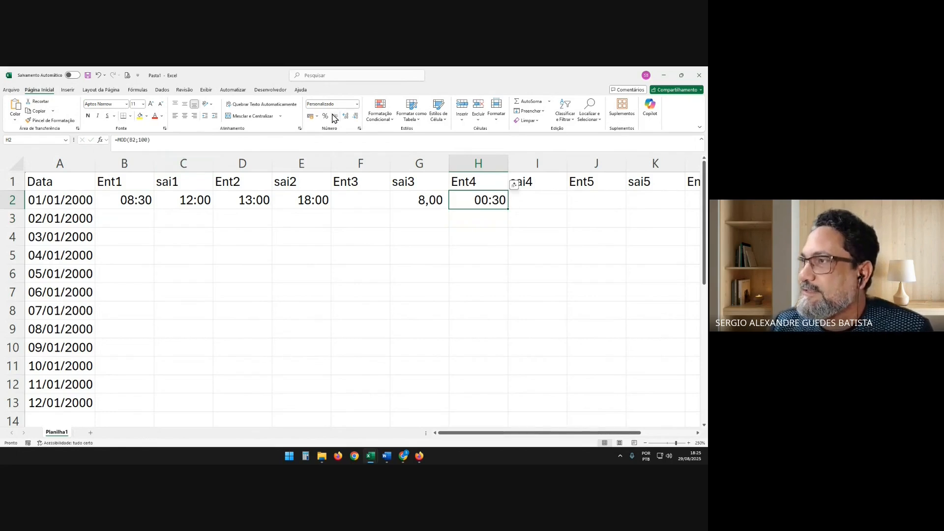
left_click(334, 117)
left_click(482, 231)
left_click(435, 203)
left_click(488, 202)
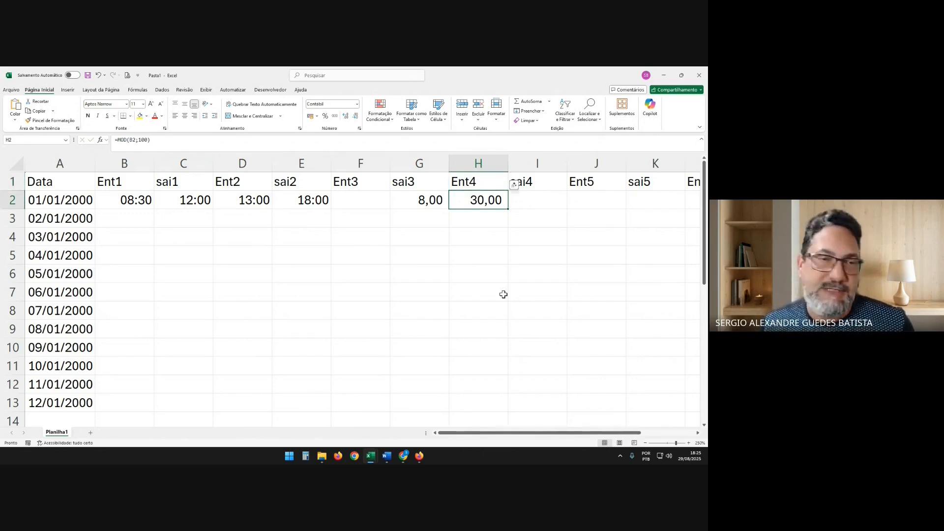
Extend the formula in H2 to =MOD(B2;100)/60 to express the minutes as a fraction of an hour
left_click(185, 140)
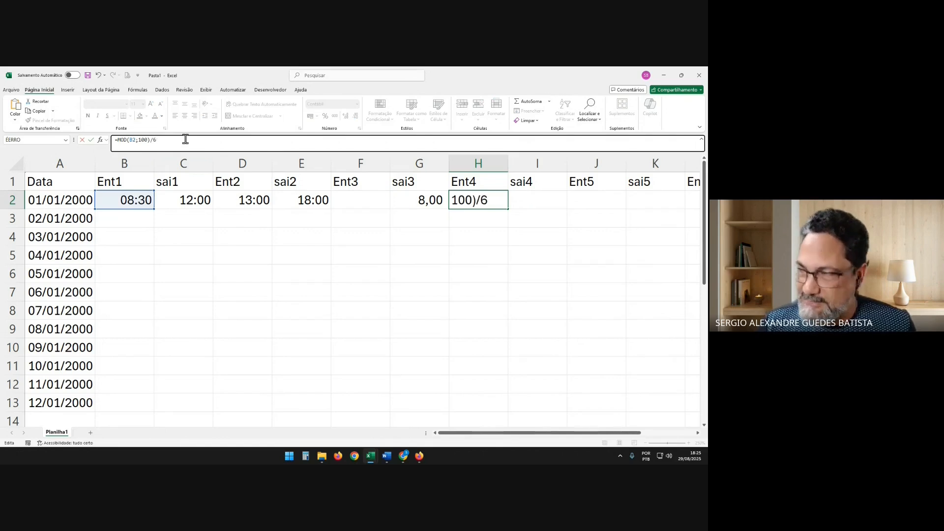
key("Return")
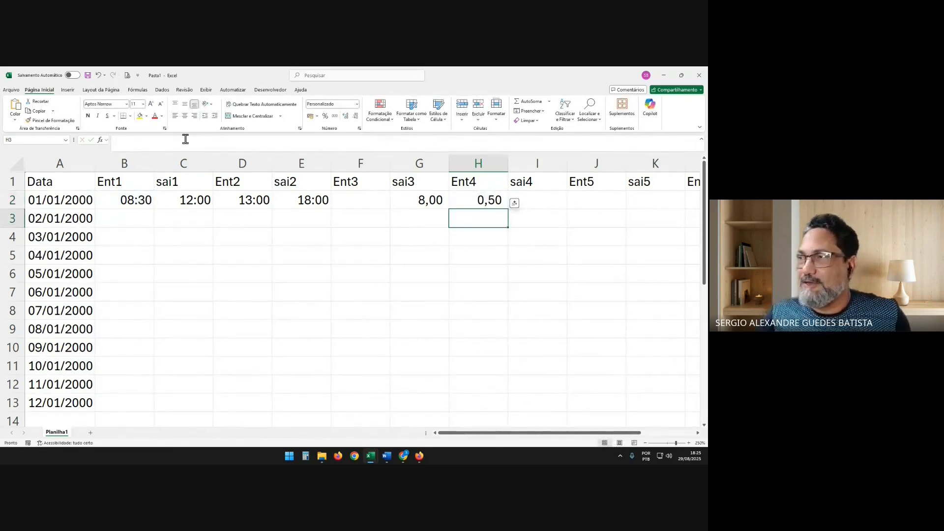
Clear the hour and minute formulas from G2:H2 under sai3 and Ent4
key("Up")
key("Left")
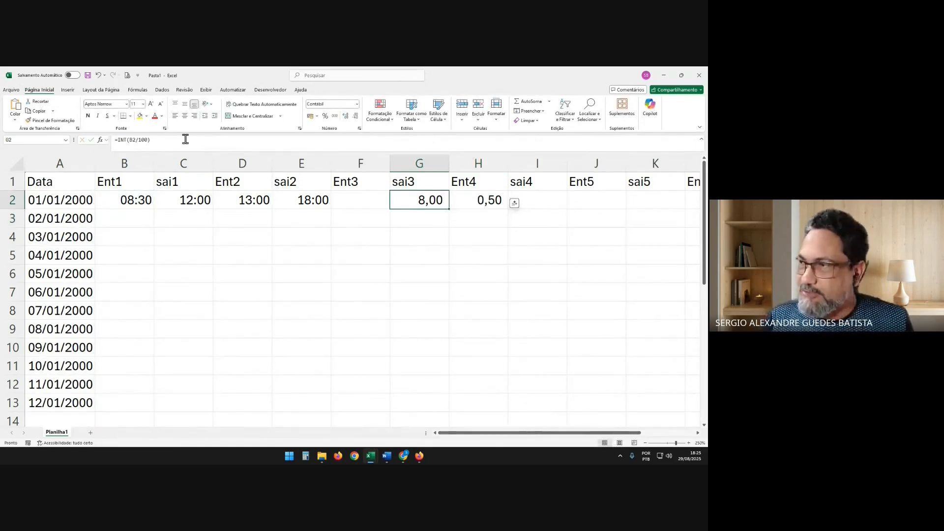
key("shift+Right")
key("Delete")
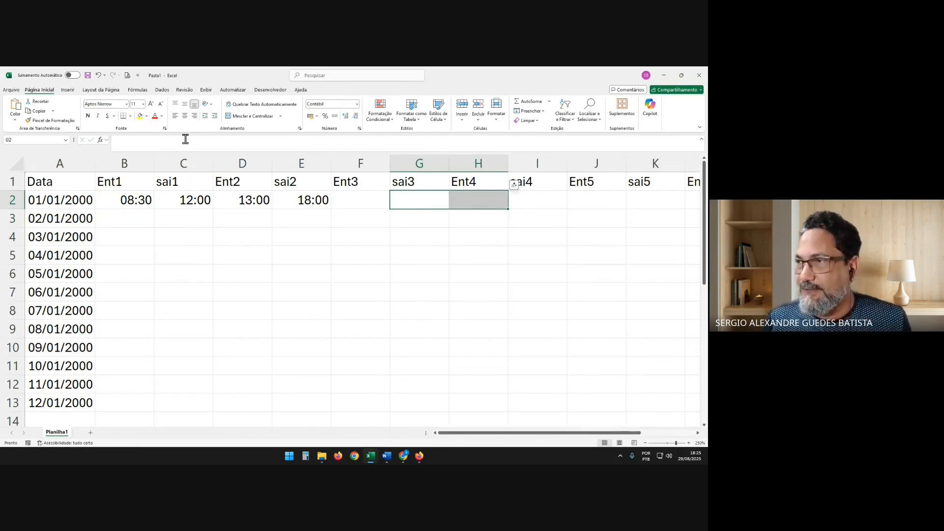
Fill the four times in B2:E2 down through row 9, the row for 08/01/2000
key("Left")
key("Left")
key("Left")
key("Left")
key("Left")
key("Right")
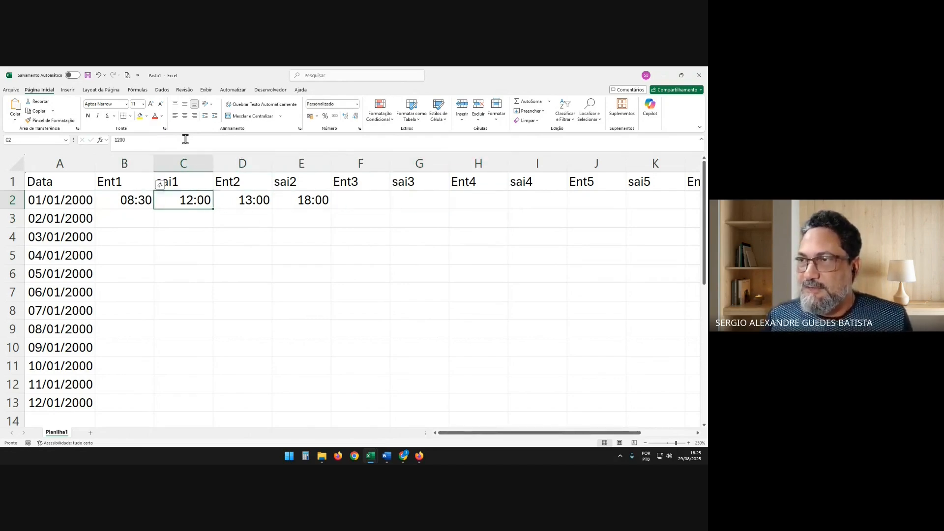
key("Right")
key("Right")
key("Down")
key("Left")
key("Left")
key("Left")
key("Up")
key("shift+Right")
key("shift+Right")
key("shift+Right")
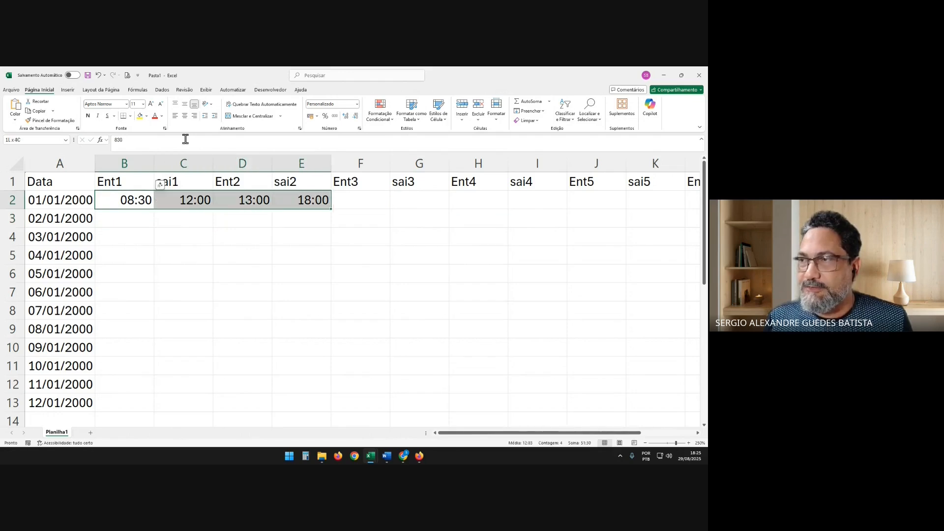
key("shift+Down")
key("shift+Down")
key("shift+Down")
key("shift+Down")
key("shift+Down")
key("shift+Down")
key("shift+Down")
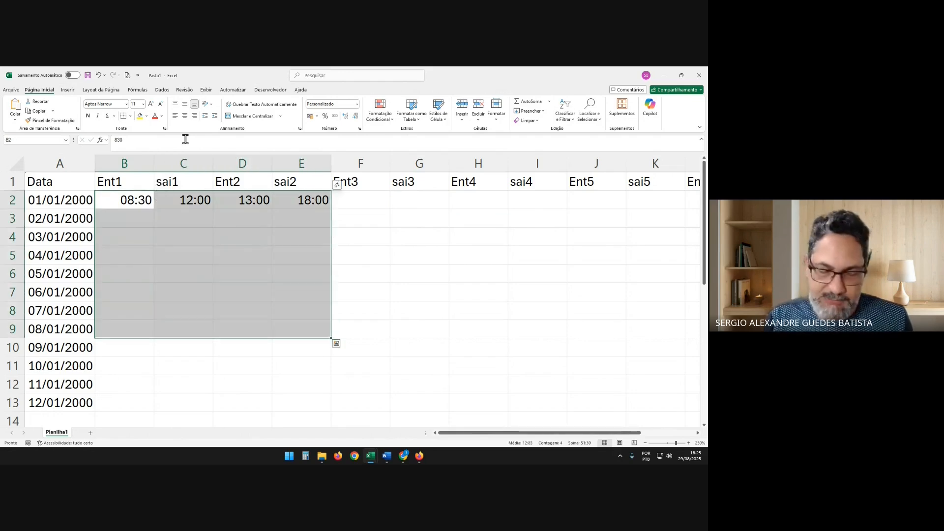
key("ctrl+d")
Clear the Ent2 and sai2 times in D4:E9, from 03/01/2000 to 08/01/2000
key("Down")
key("Down")
key("Down")
key("Down")
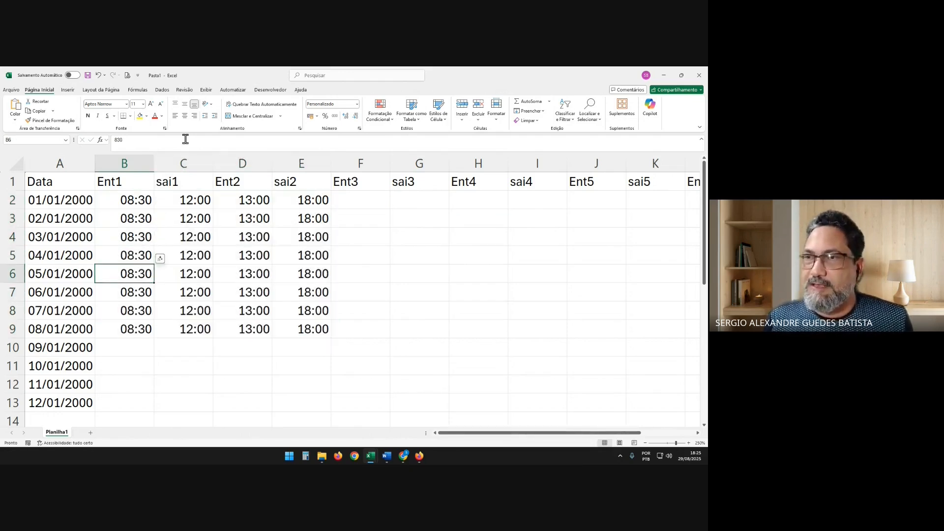
key("Down")
key("Down")
key("Down")
key("Down")
key("Up")
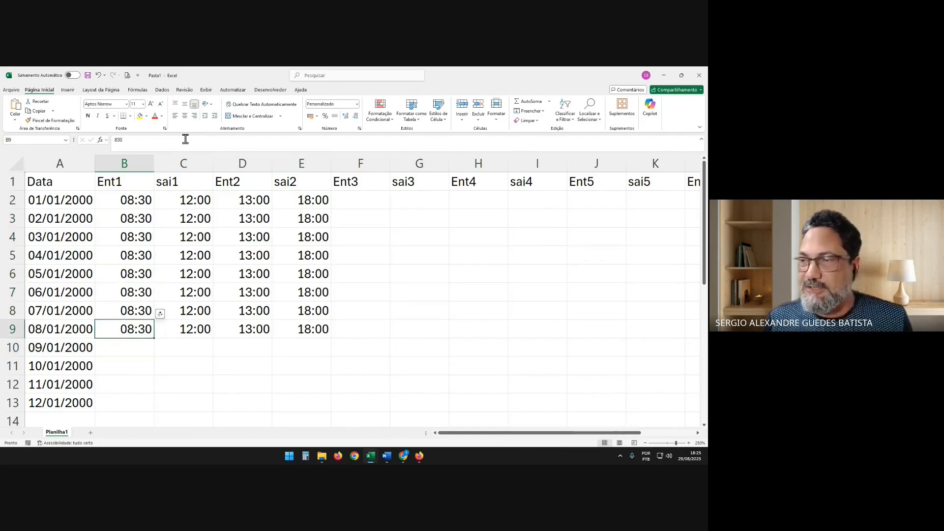
key("Right")
key("Right")
key("Up")
key("Up")
key("Up")
key("Up")
key("Up")
key("Up")
key("Up")
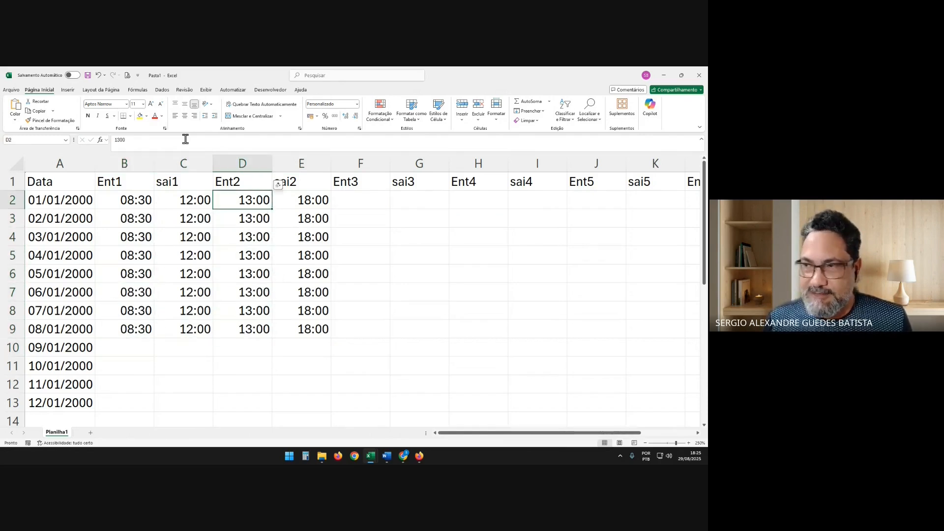
key("Down")
key("Down")
key("shift+Right")
key("shift+Down")
key("shift+Down")
key("shift+Down")
key("shift+Down")
key("shift+Down")
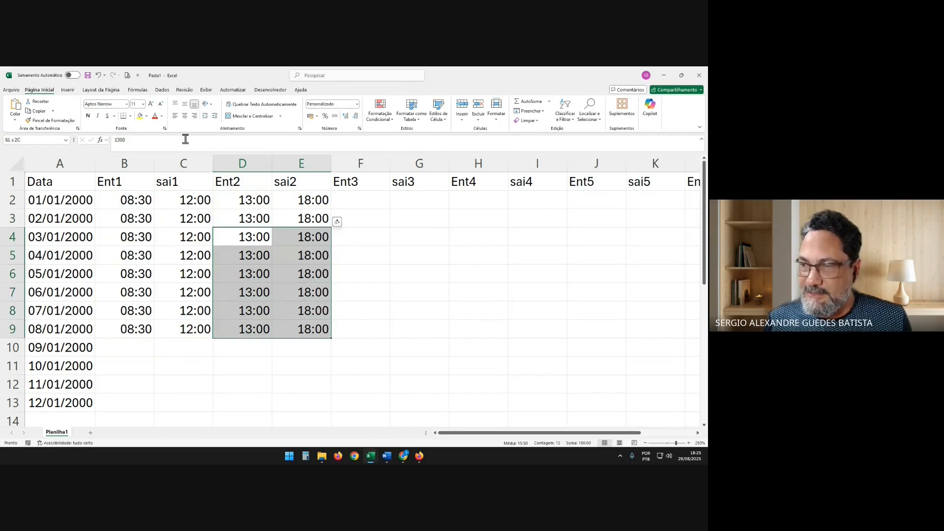
key("Delete")
Enter the formula =C4+100 in D4 under Ent2 to add one hour to sai1
key("Up")
key("Down")
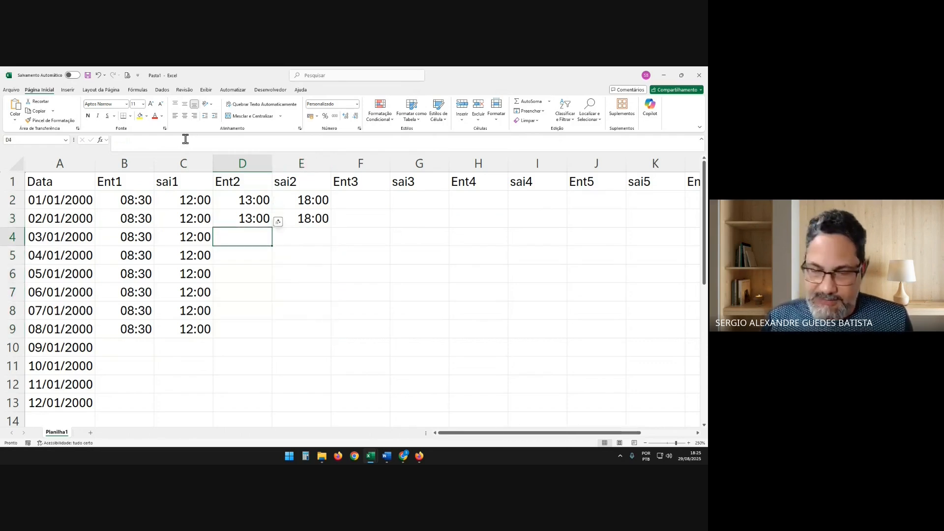
type("=")
key("Left")
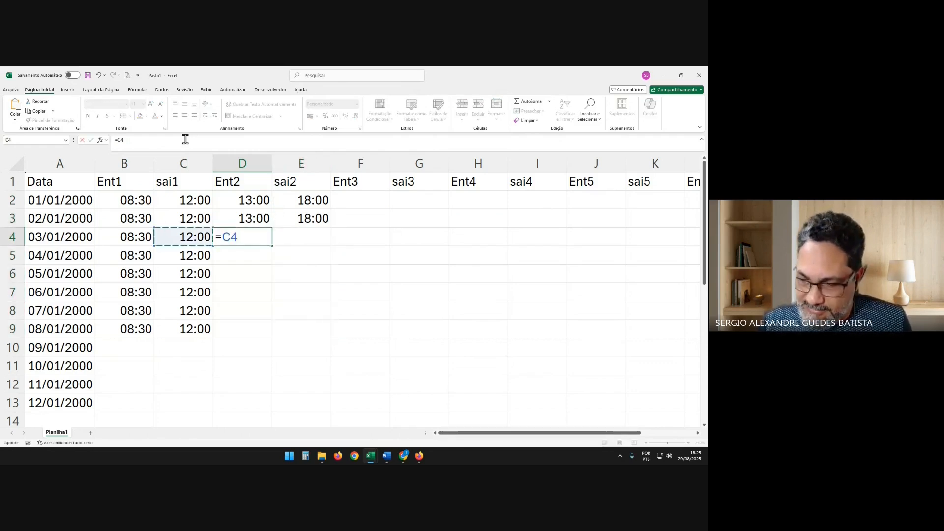
type("+")
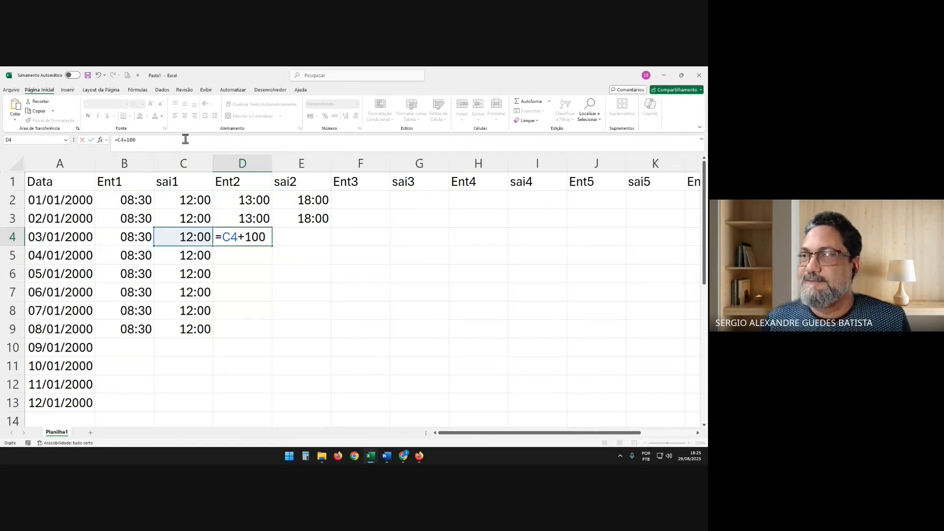
type("100")
key("Return")
Enter the formula =D4+420 in E4 under sai2 to add 4:20 to Ent2
key("Up")
key("Right")
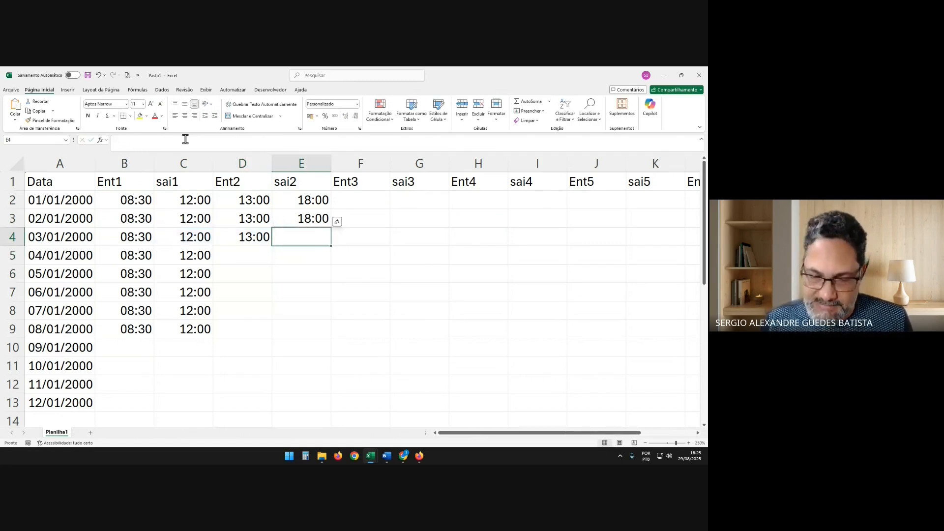
type("=")
key("Left")
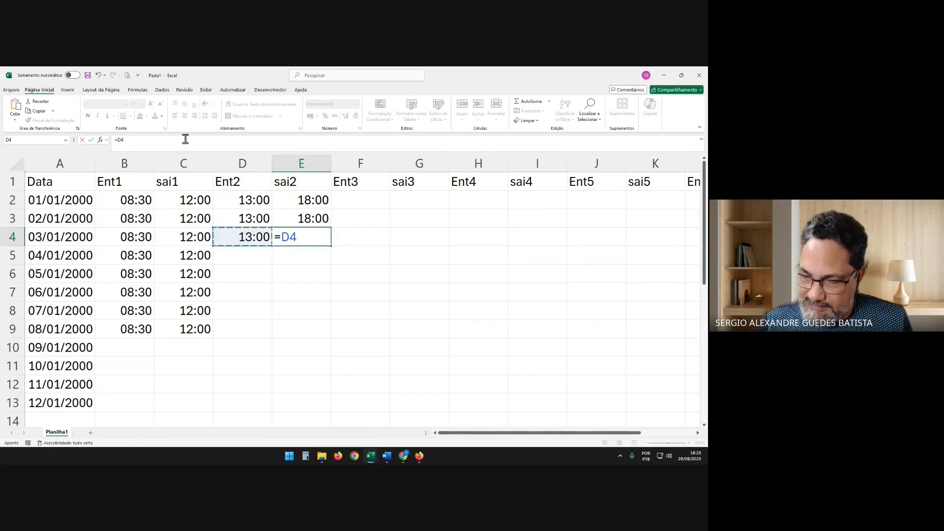
type("+")
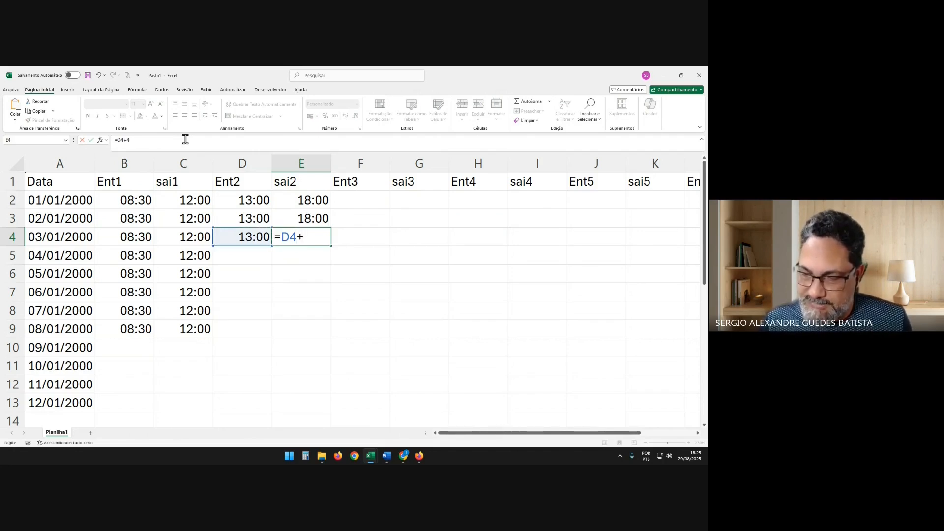
type("4:20")
key("Return")
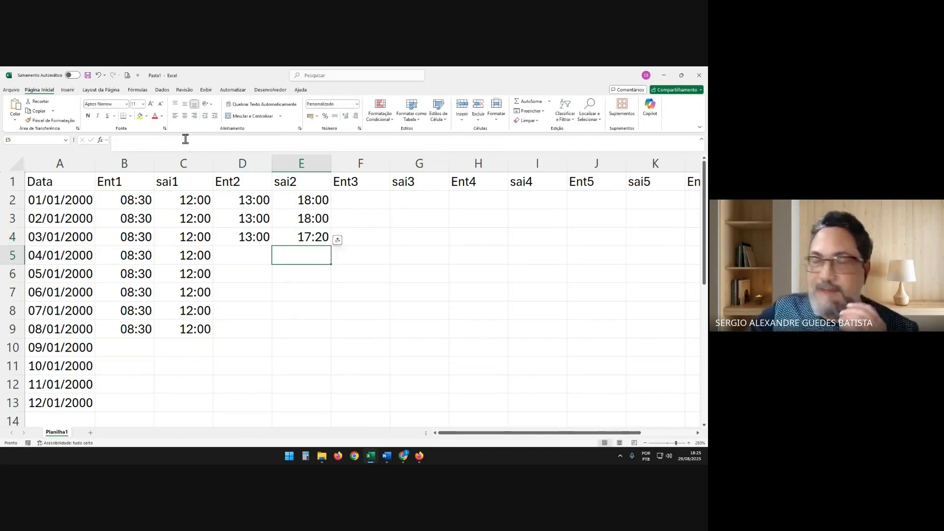
Fill the formulas in D4:E4 down through row 9 for Ent2 and sai2
key("Up")
key("Left")
key("Right")
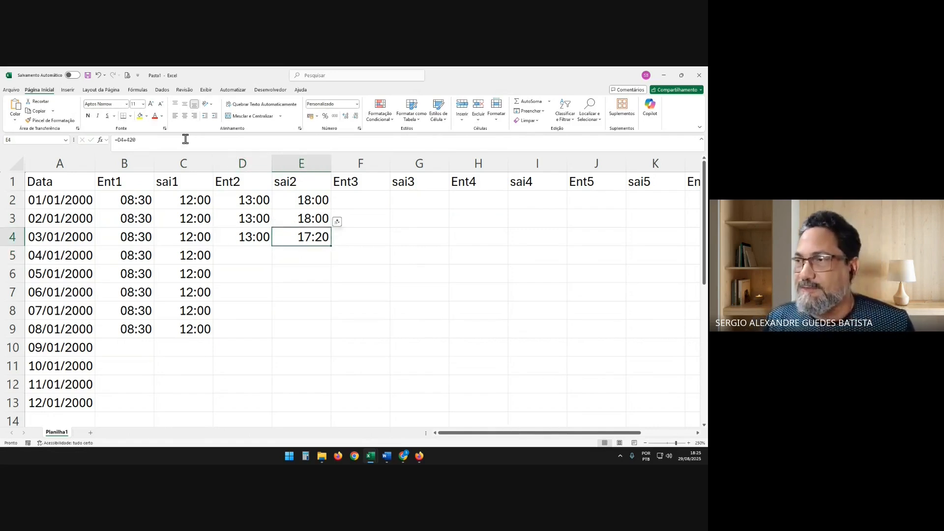
key("Left")
key("shift+Right")
key("shift+Down")
key("shift+Down")
key("shift+Down")
key("shift+Down")
key("shift+Down")
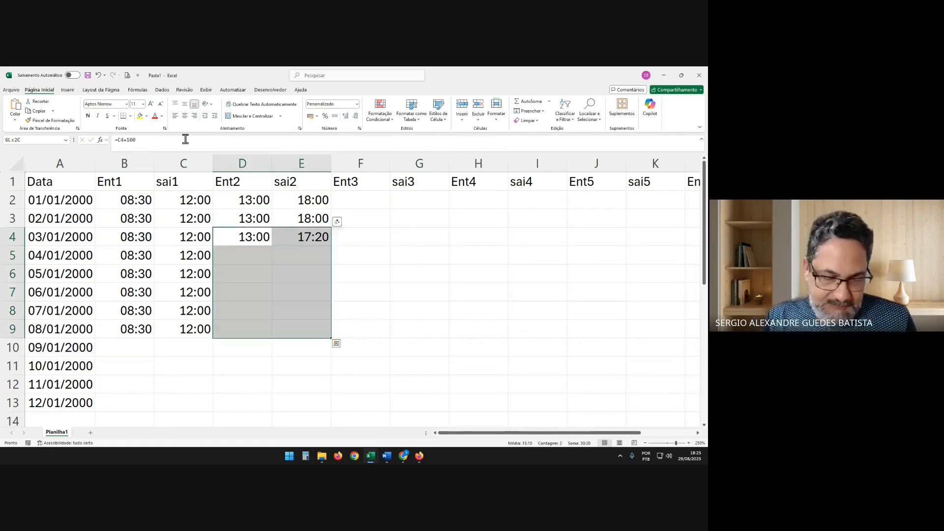
key("ctrl+d")
Examine the filled Ent2 and sai2 cells and compare their formulas with the plain values in neighbouring cells
key("Down")
key("Down")
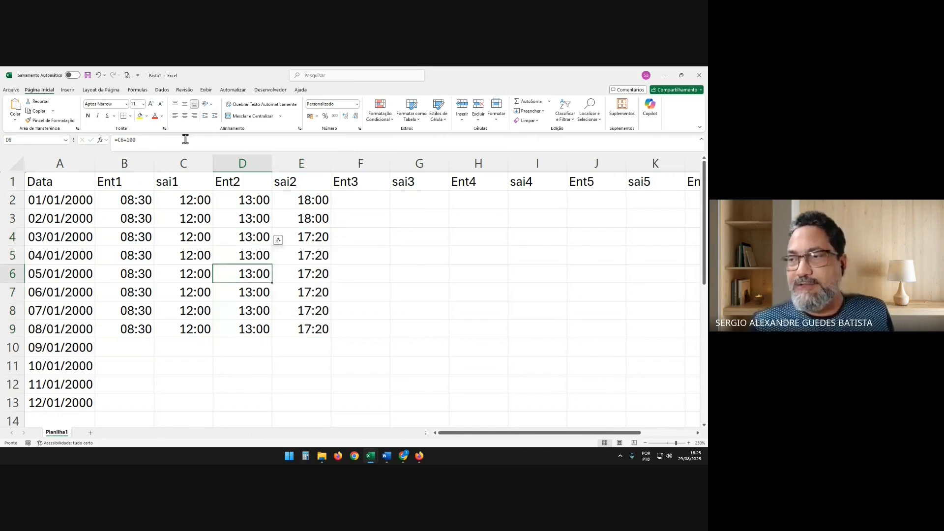
key("Down")
key("Down")
key("Down")
key("Down")
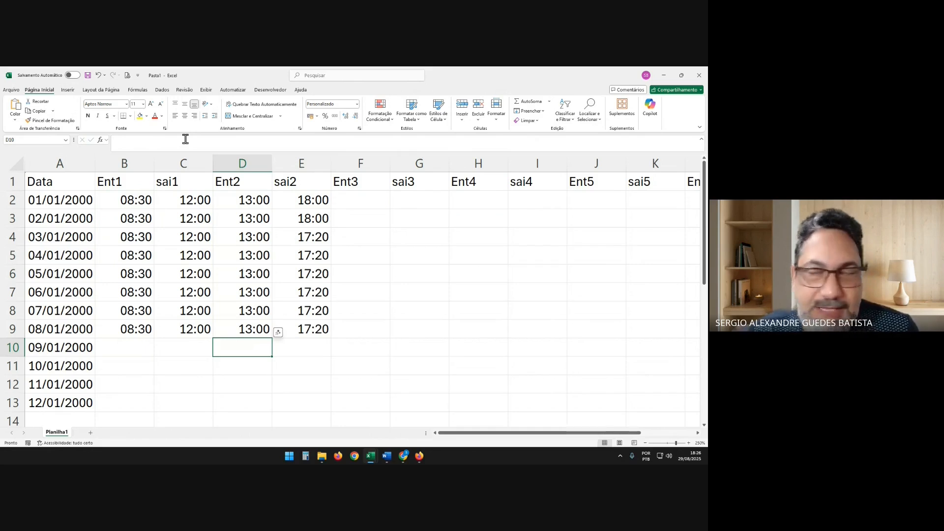
key("Up")
key("Up")
key("Up")
key("Up")
key("Up")
key("Up")
key("Up")
key("Up")
key("Up")
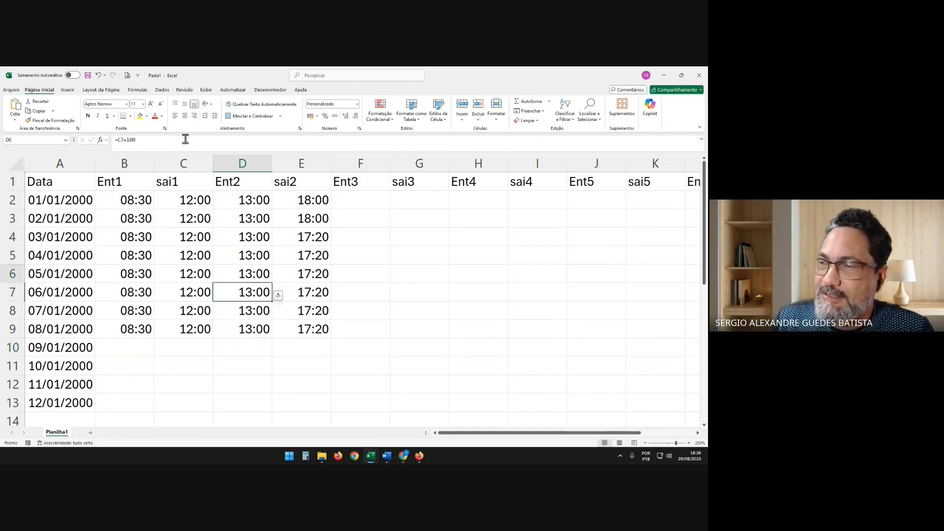
key("Left")
key("Down")
key("Down")
key("Right")
key("Right")
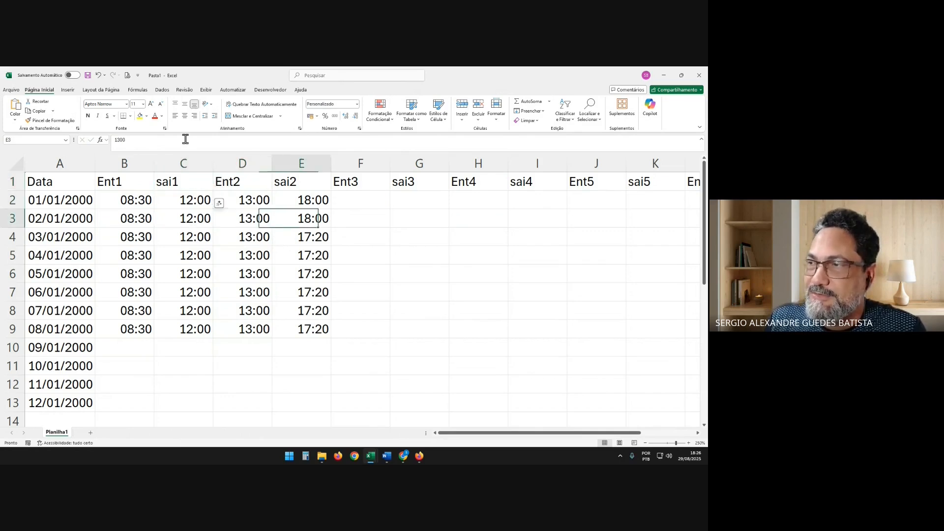
key("Right")
key("Down")
key("Down")
key("Down")
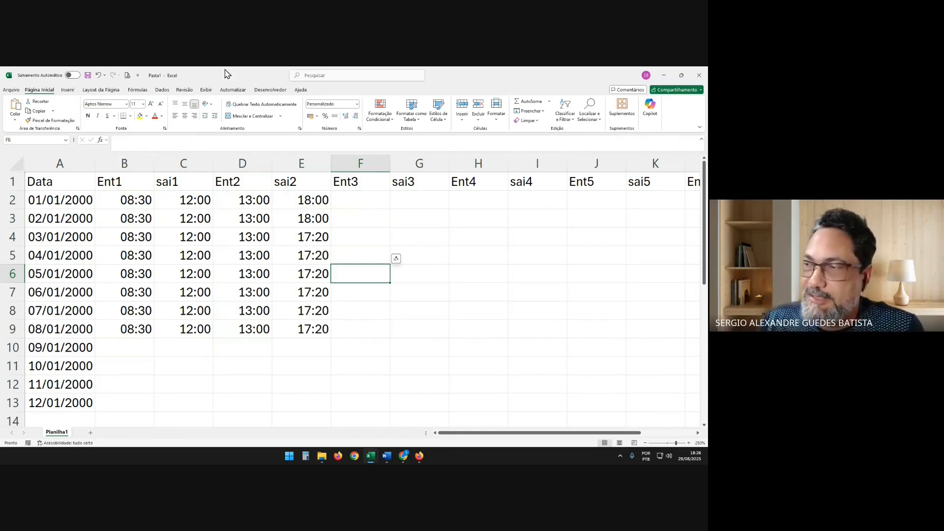
Save the workbook in Documents as teste in CSV UTF-8 (comma-delimited) format, replacing the existing teste.csv
left_click(87, 76)
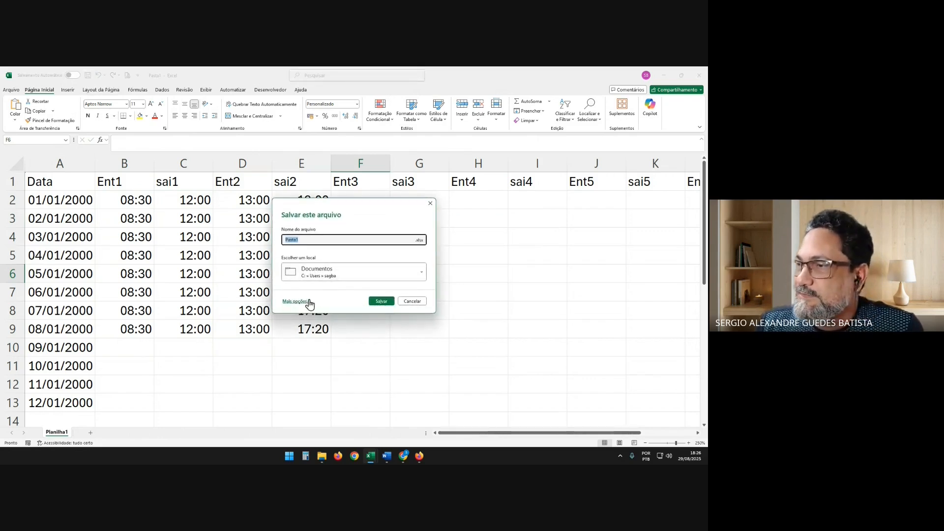
left_click(296, 302)
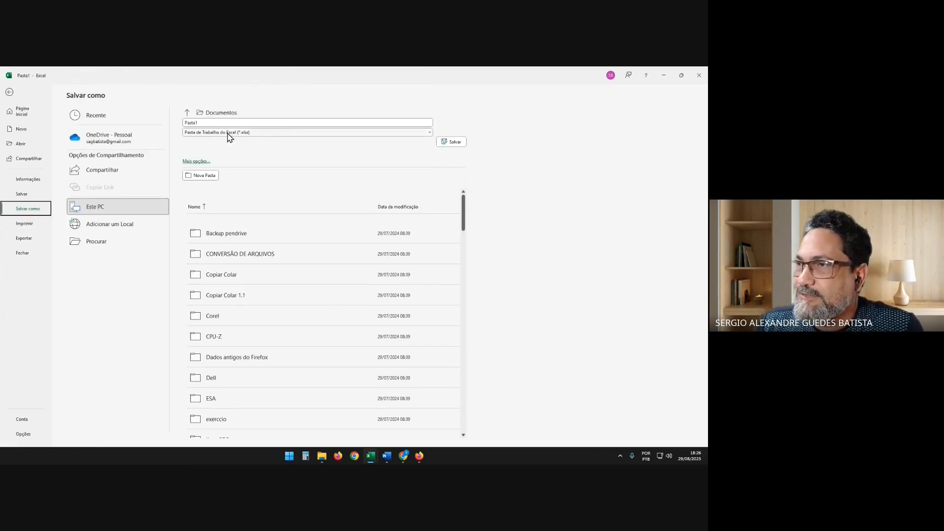
left_click(228, 133)
left_click(228, 169)
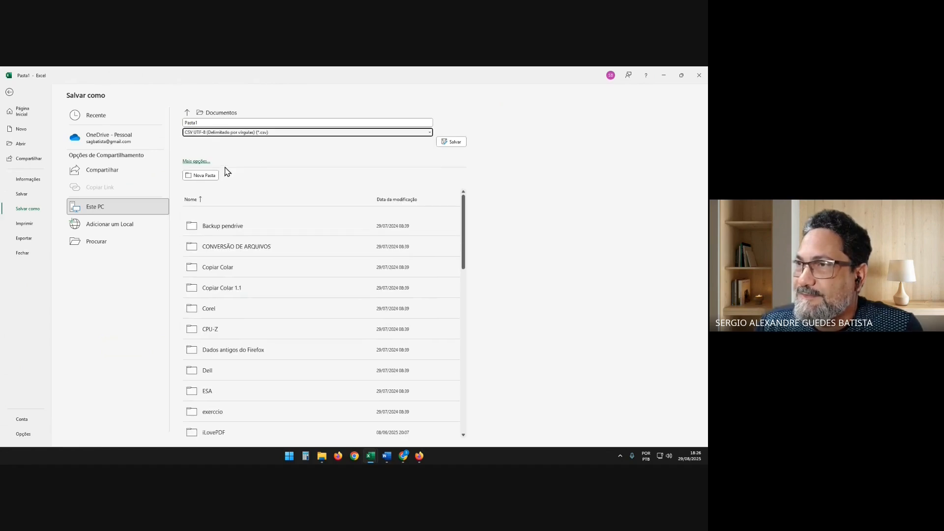
left_click(206, 123)
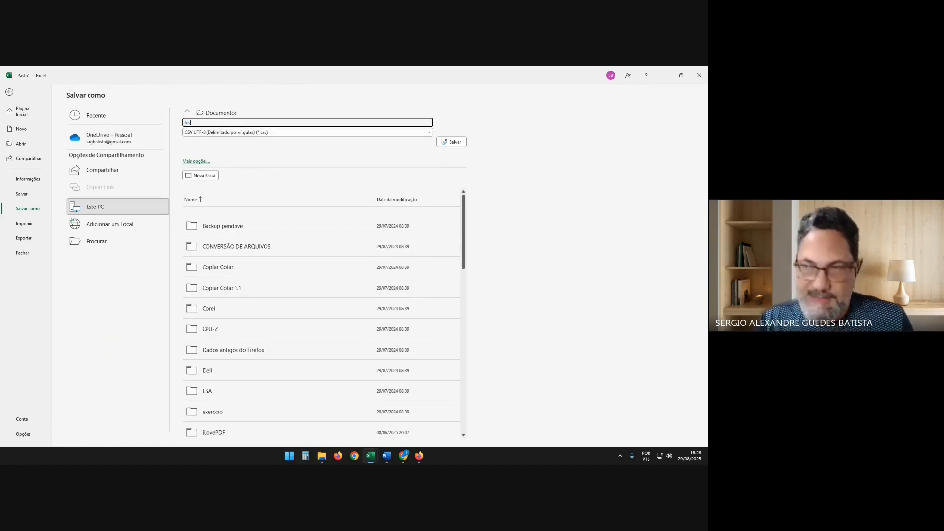
key("Return")
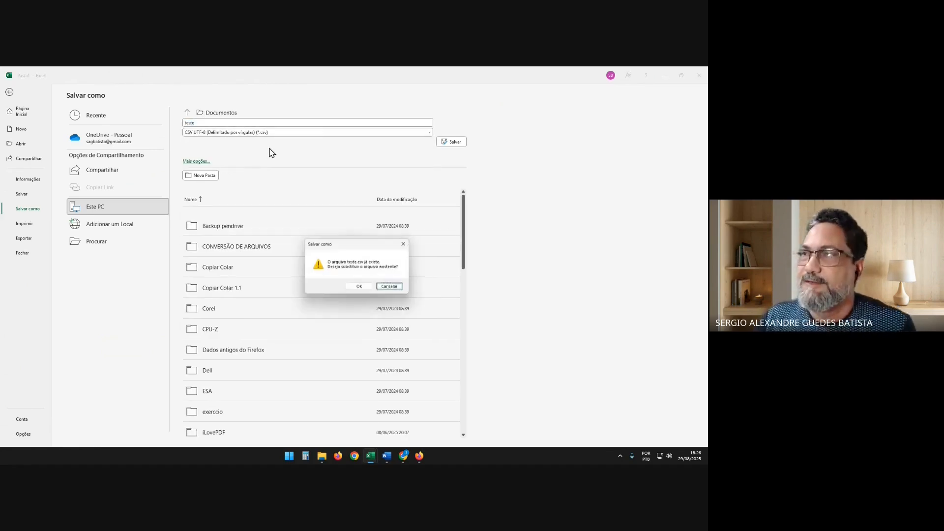
left_click(359, 286)
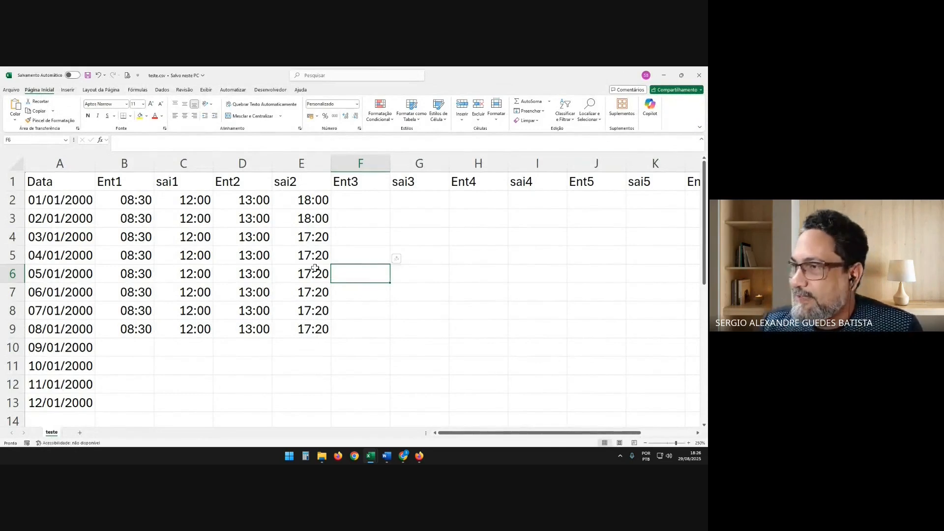
Inspect the contents of cells E5, D5 and B3 in the saved teste.csv
left_click(304, 255)
left_click(236, 253)
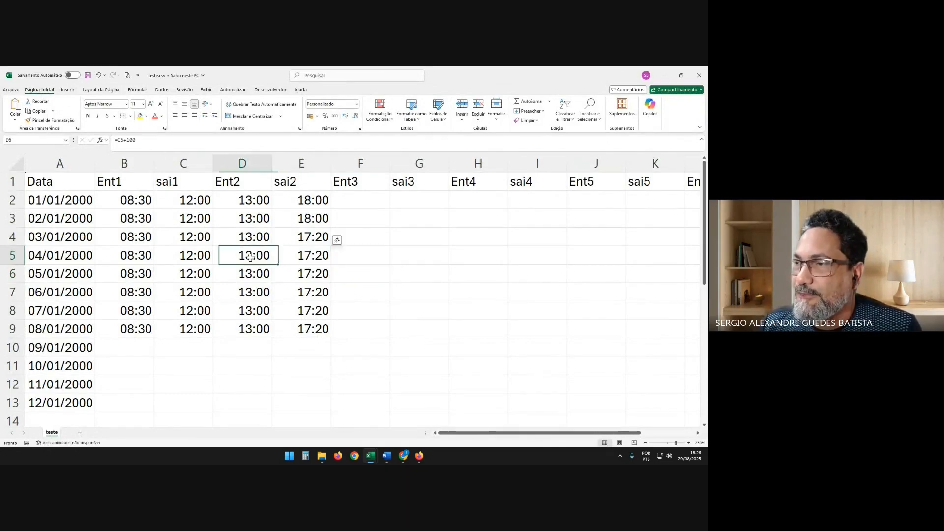
left_click(141, 214)
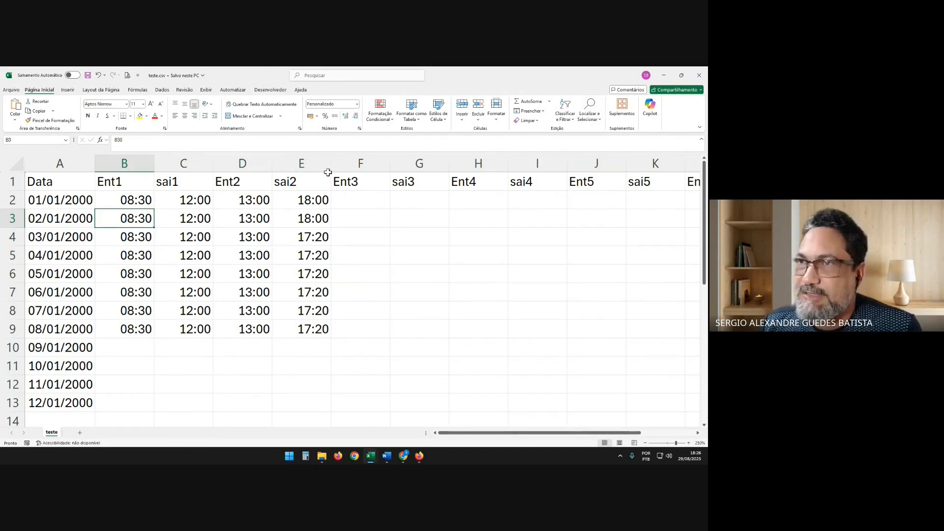
Close teste.csv and reopen it from the list of recent files
left_click(699, 75)
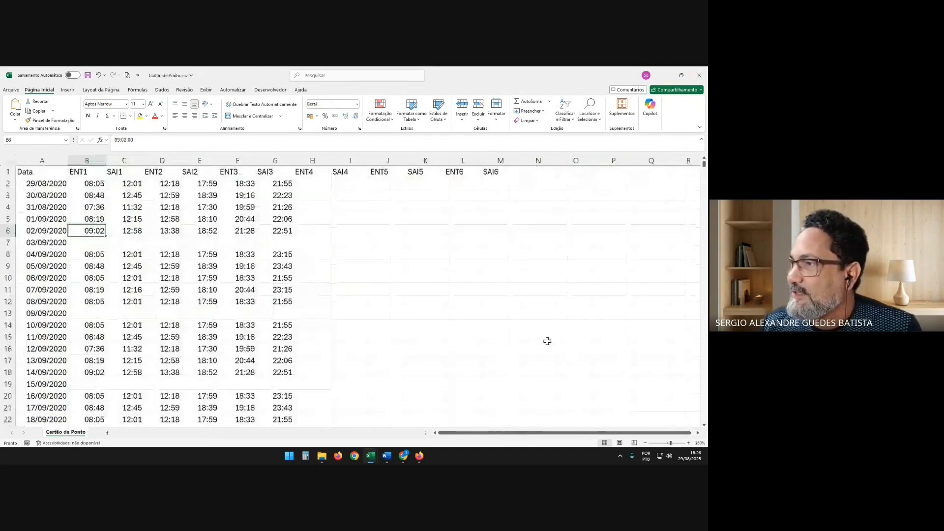
left_click(13, 92)
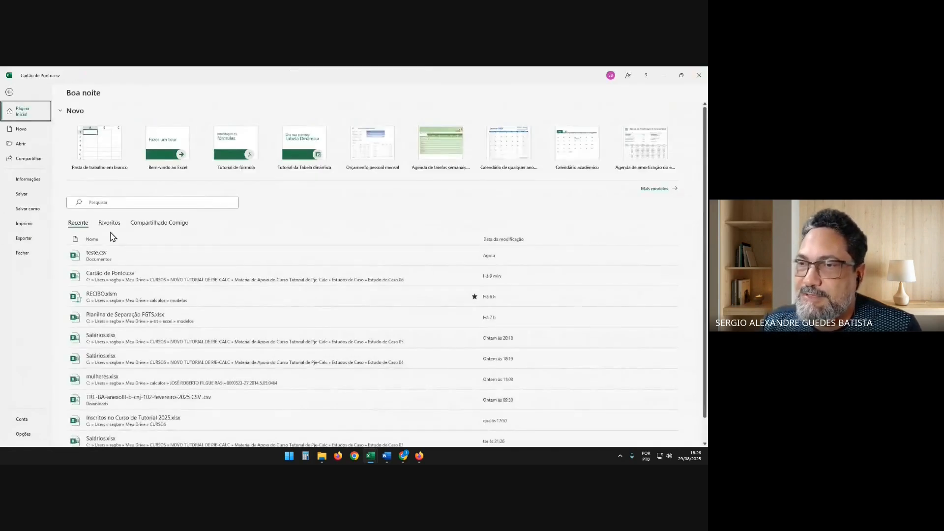
left_click(116, 254)
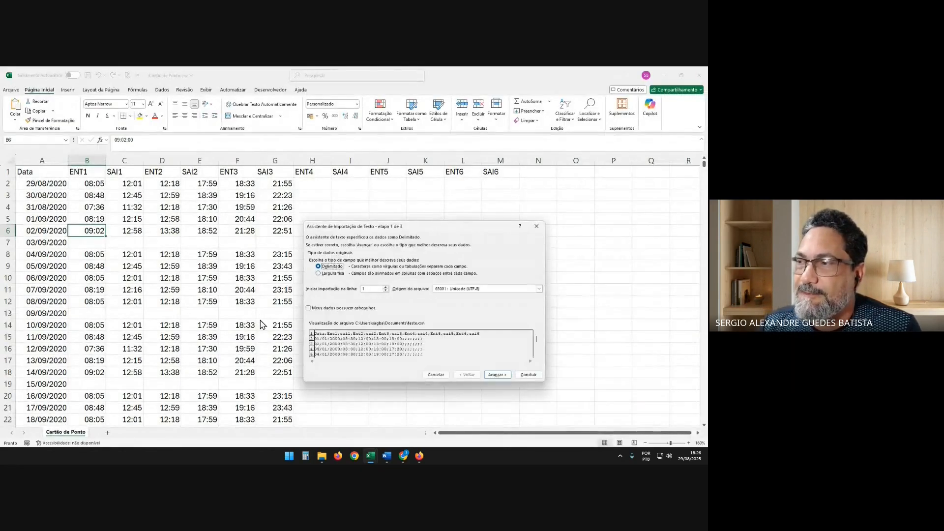
Import teste.csv as delimited text, adding semicolon and comma to the column delimiters
left_click(497, 374)
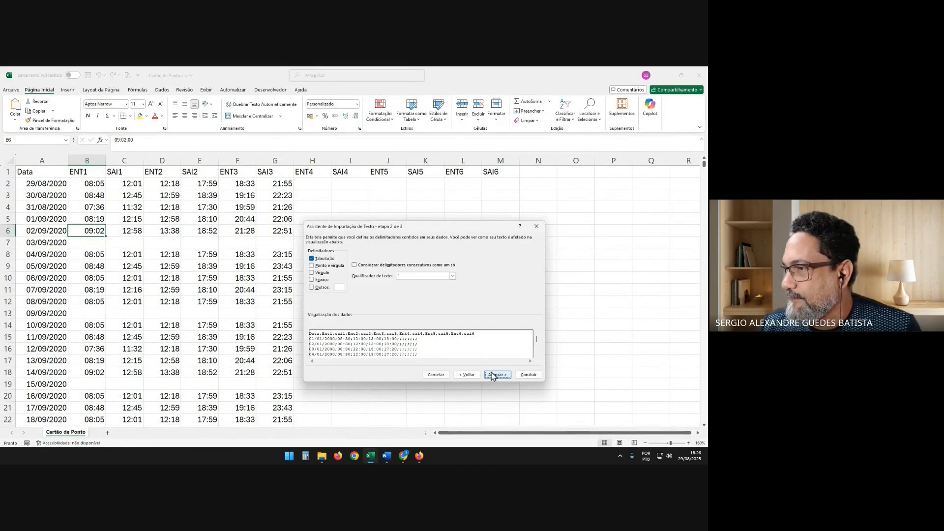
left_click(311, 272)
left_click(311, 265)
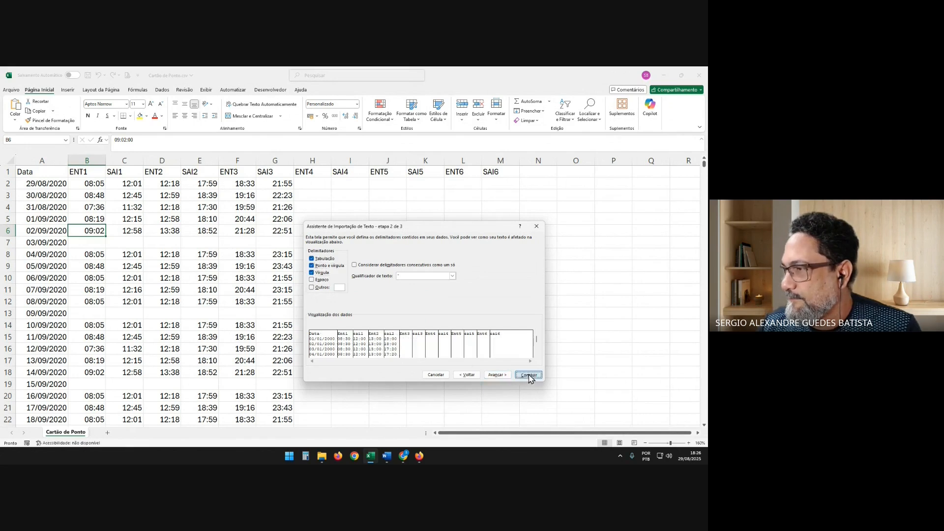
left_click(529, 375)
Fit the width of the Data column in teste.csv to its dates
left_click(69, 204)
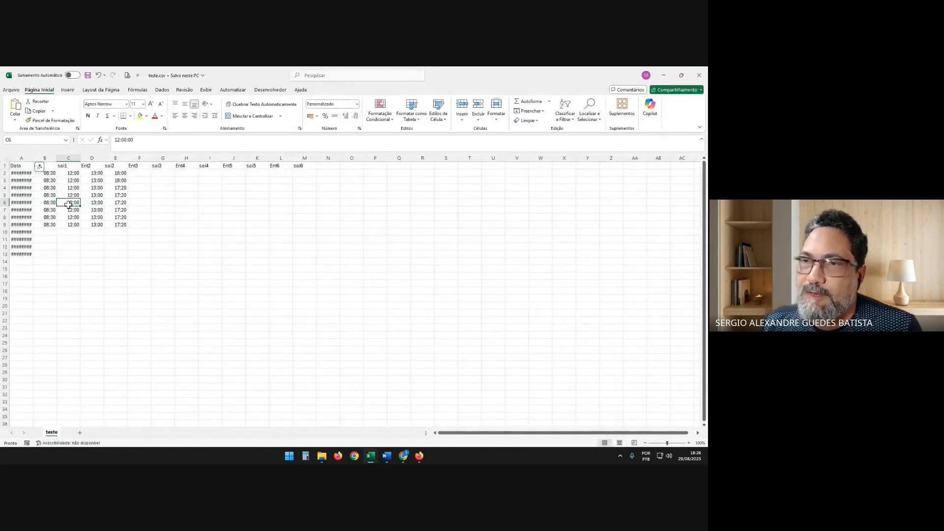
scroll(76, 196, "up", 10)
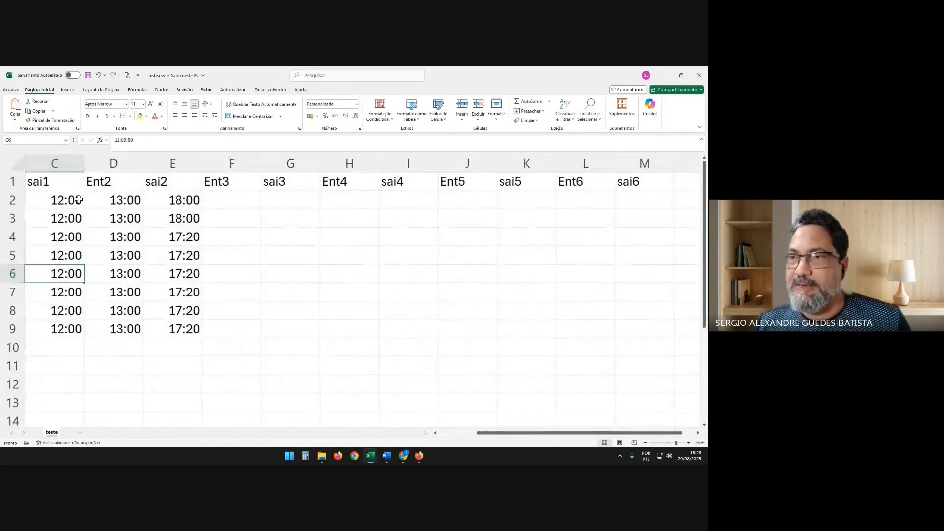
key("Left")
key("Left")
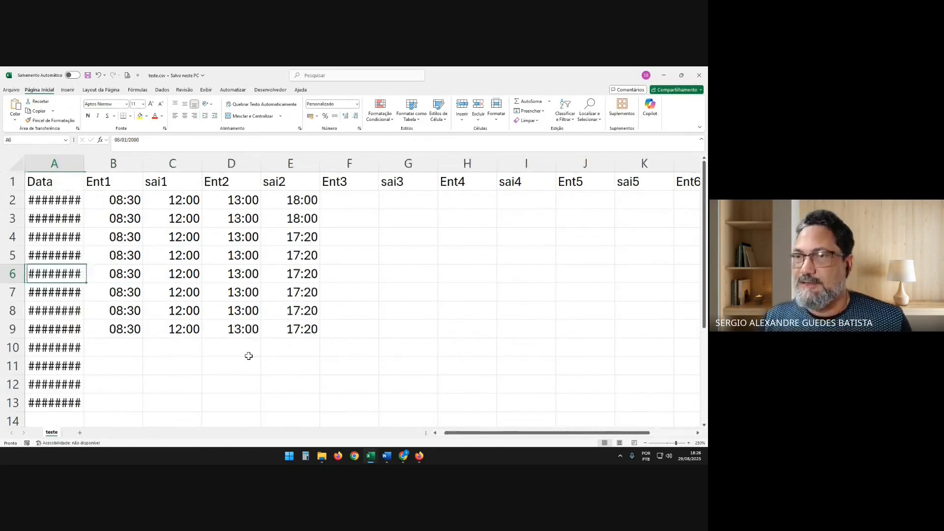
double_click(84, 163)
Inspect the stored values of the Ent1, Ent2 and sai2 cells in the reimported teste.csv
left_click(125, 198)
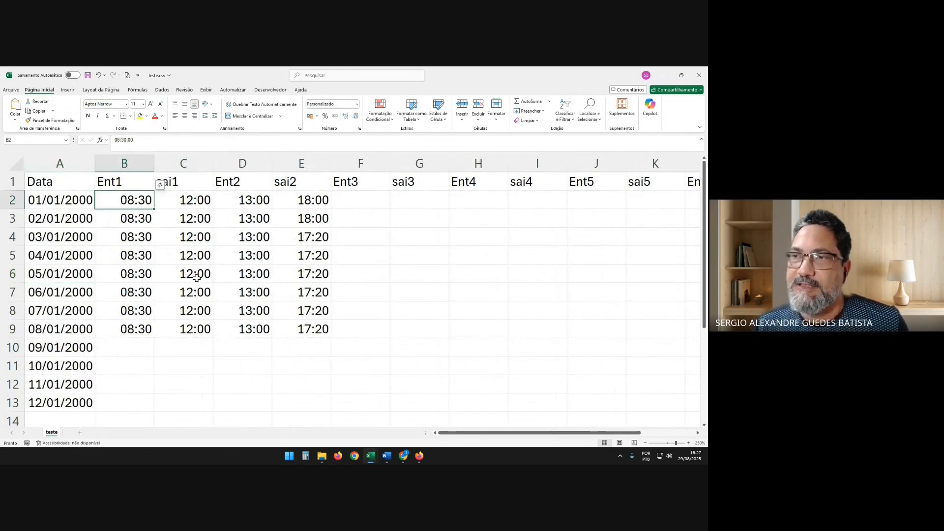
key("Right")
key("Right")
key("Down")
key("Down")
key("Down")
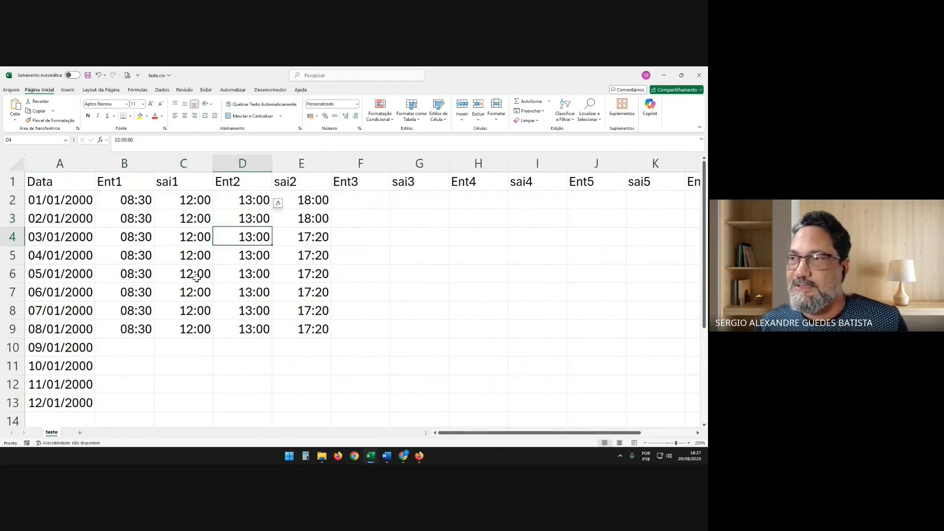
key("Right")
key("Down")
key("Down")
key("Down")
key("Down")
key("Down")
key("Up")
key("Up")
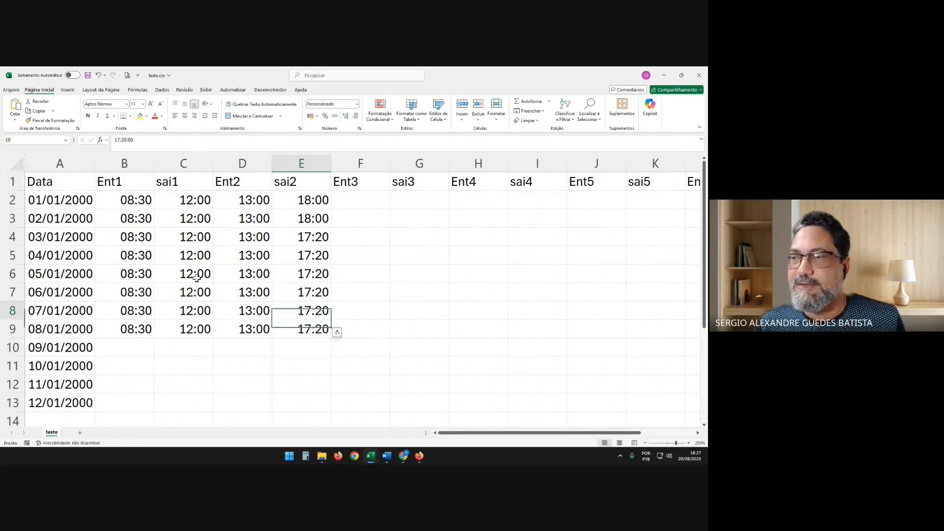
key("Left")
key("Left")
key("Left")
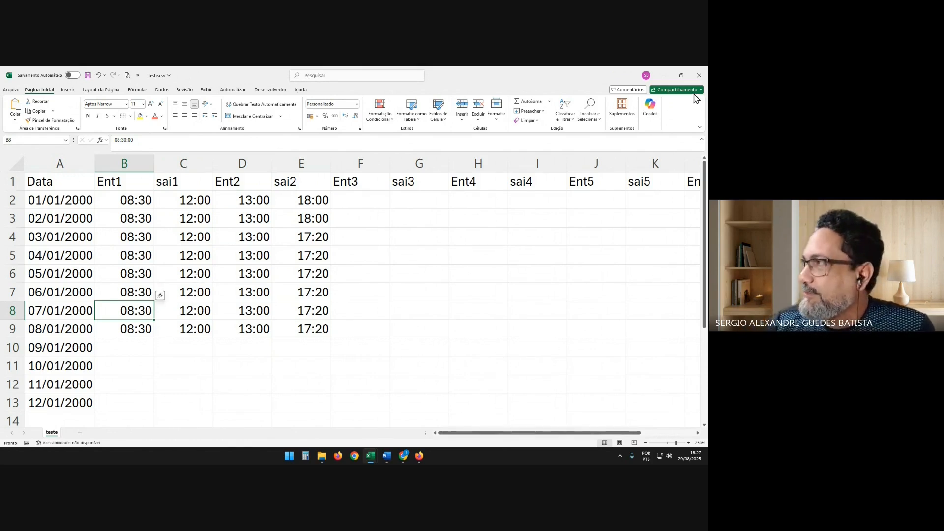
Close teste.csv and go to the ENT1 time for 02/09/2020 in Cartão de Ponto.csv
left_click(702, 75)
left_click(380, 313)
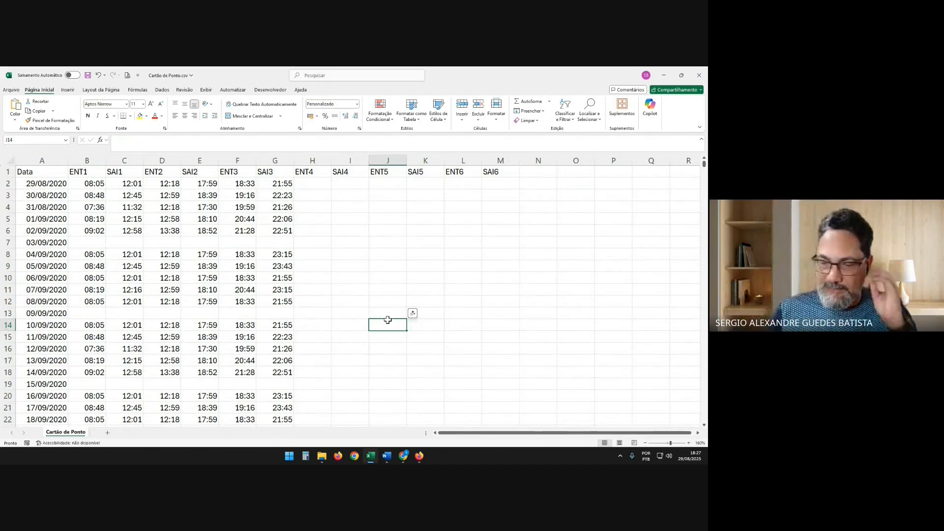
key("Up")
key("Up")
key("Up")
key("Up")
key("Up")
key("Up")
key("Up")
key("Up")
key("Up")
key("Up")
key("Up")
key("Up")
key("Up")
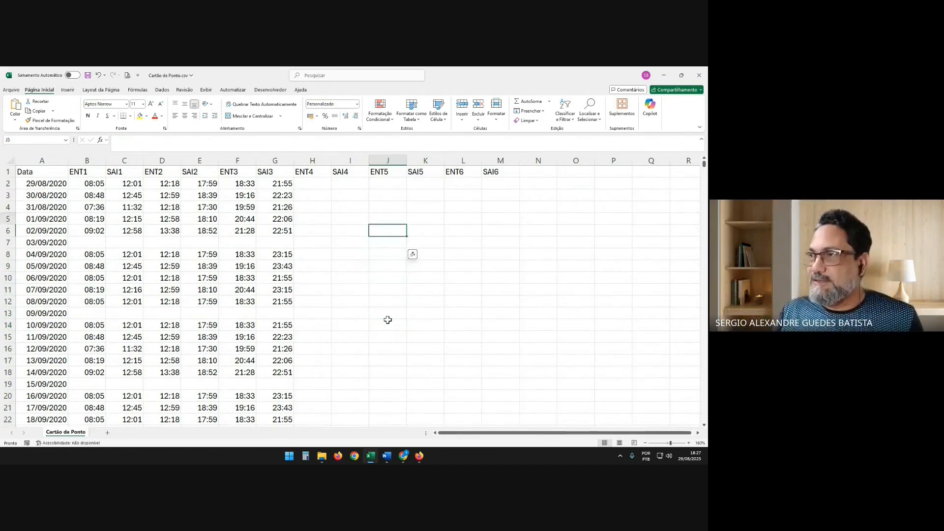
key("Left")
key("Left")
key("Left")
key("Left")
key("Left")
key("Left")
key("Left")
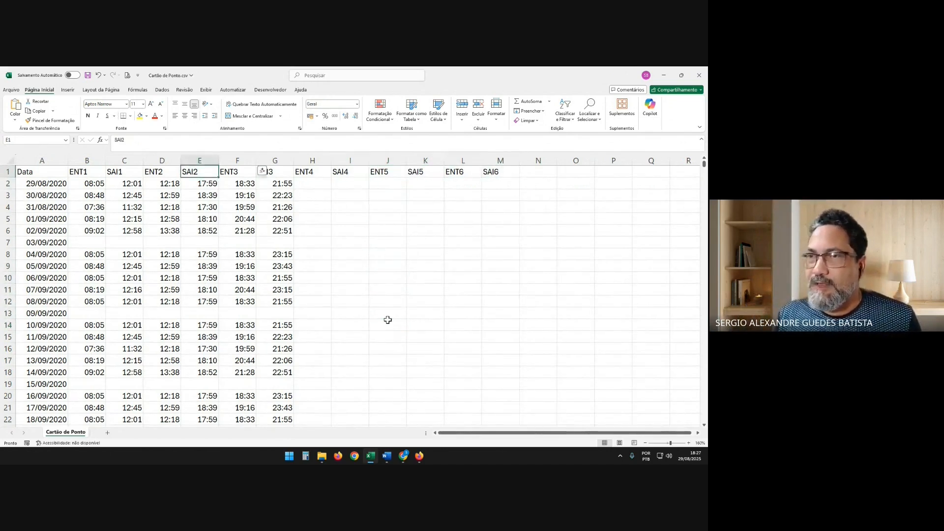
key("Left")
key("Left")
key("Down")
key("Down")
key("Down")
key("Down")
key("Down")
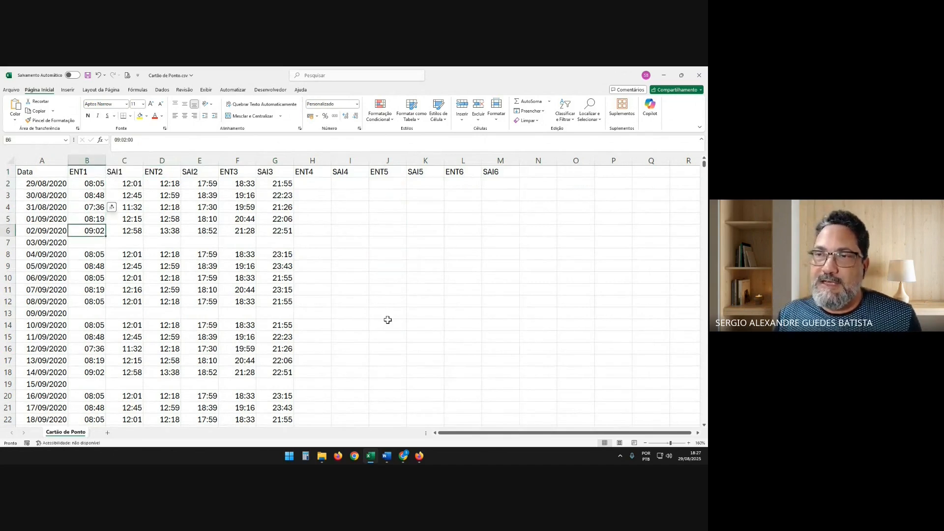
Examine the ENT1 times and the entry and exit times across the 02/09/2020 row
key("Up")
key("Up")
key("Up")
key("Up")
key("Down")
key("Down")
key("Down")
key("Down")
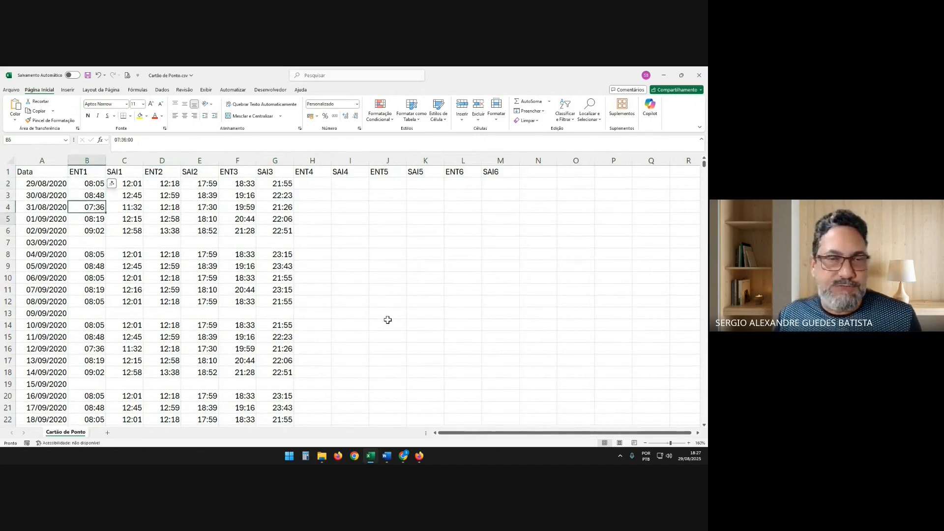
key("Right")
key("Right")
key("Right")
key("Right")
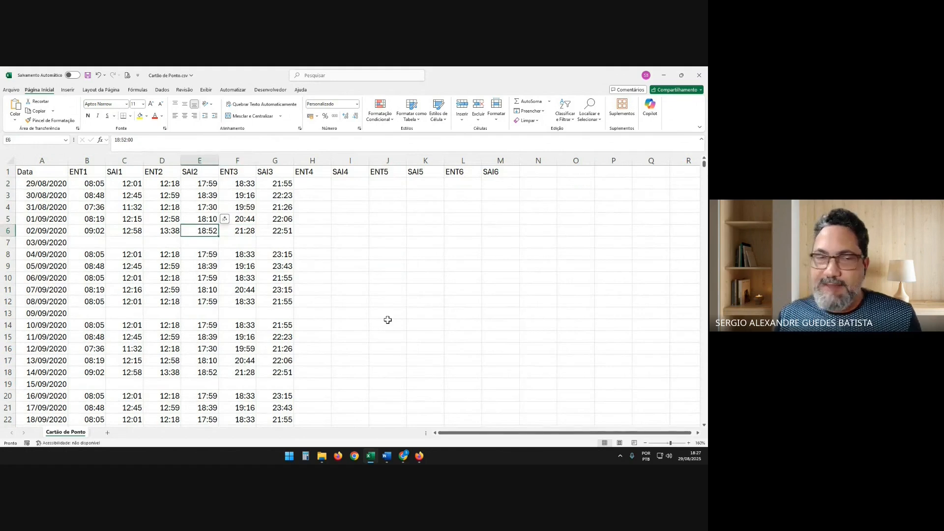
key("Left")
key("Left")
key("Left")
key("Right")
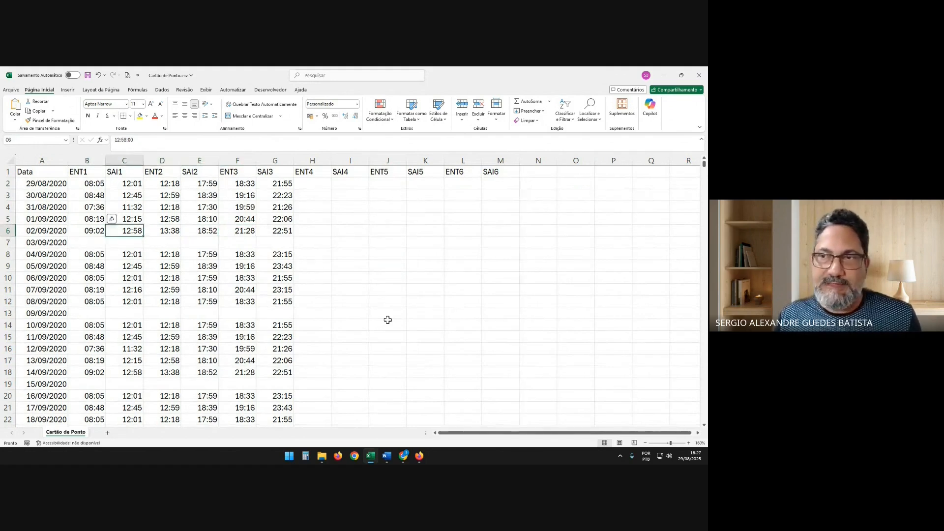
Clear the SAI3 time for 02/09/2020 and undo the deletion
key("Right")
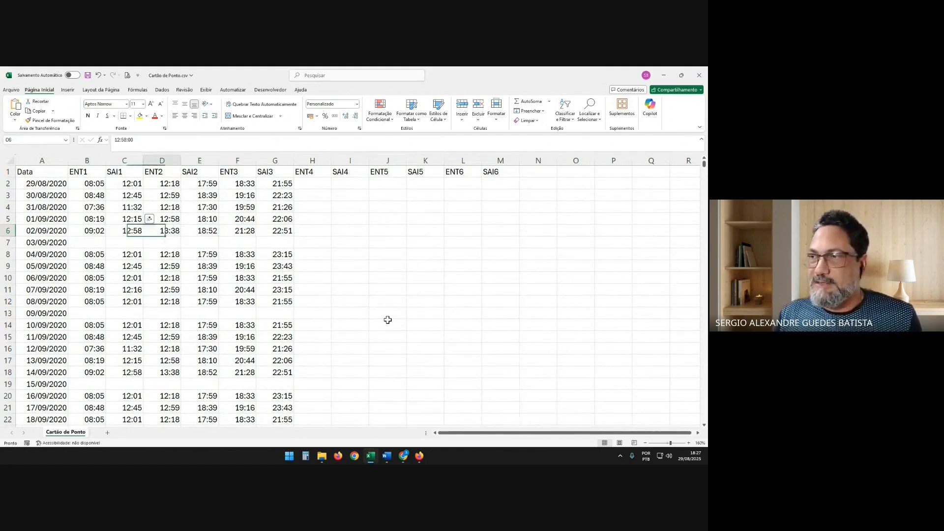
key("Right")
key("Right")
key("Right")
key("Right")
key("Left")
key("Delete")
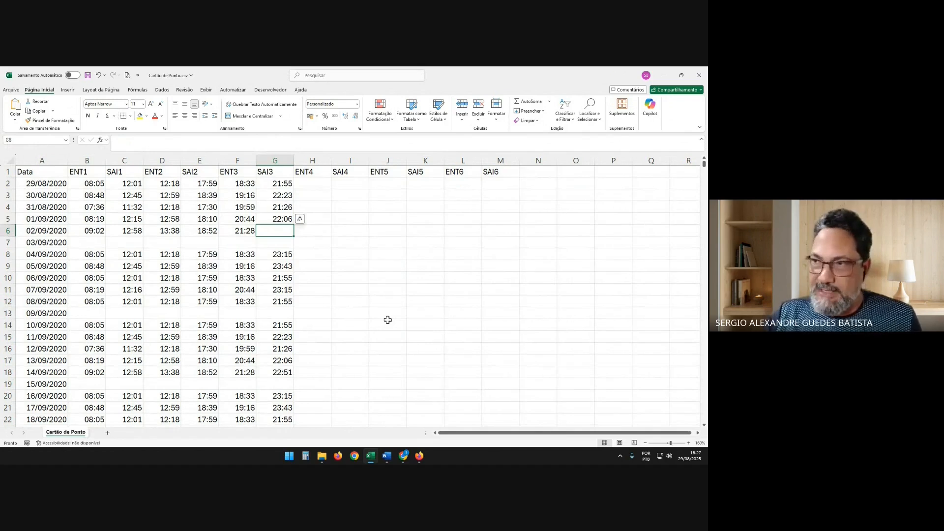
key("Left")
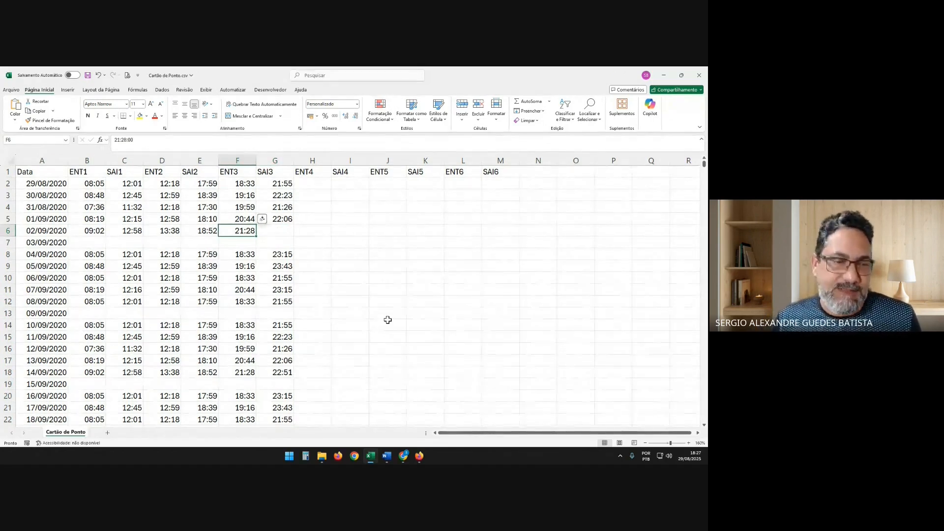
key("ctrl+z")
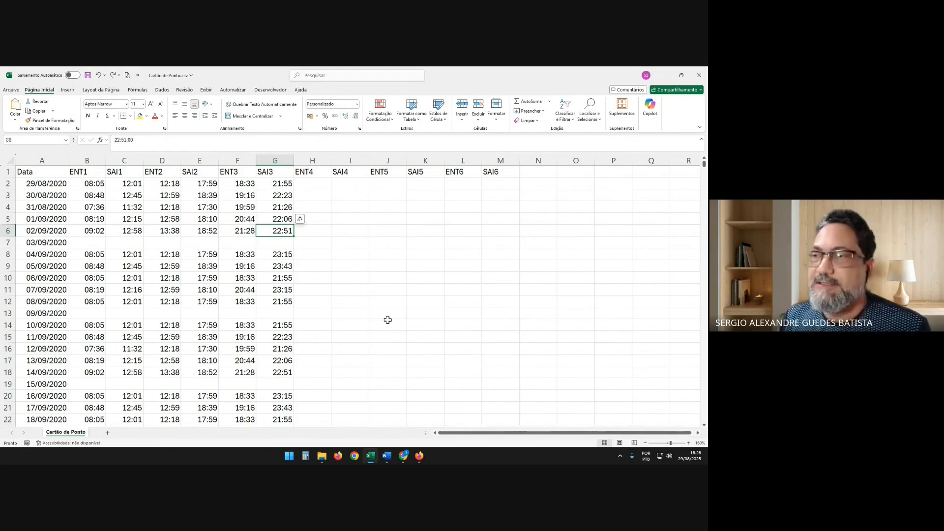
Clear the SAI1, ENT2, SAI2 and ENT3 times for 02/09/2020, keeping ENT1 and SAI3
key("Left")
key("Left")
key("Left")
key("Left")
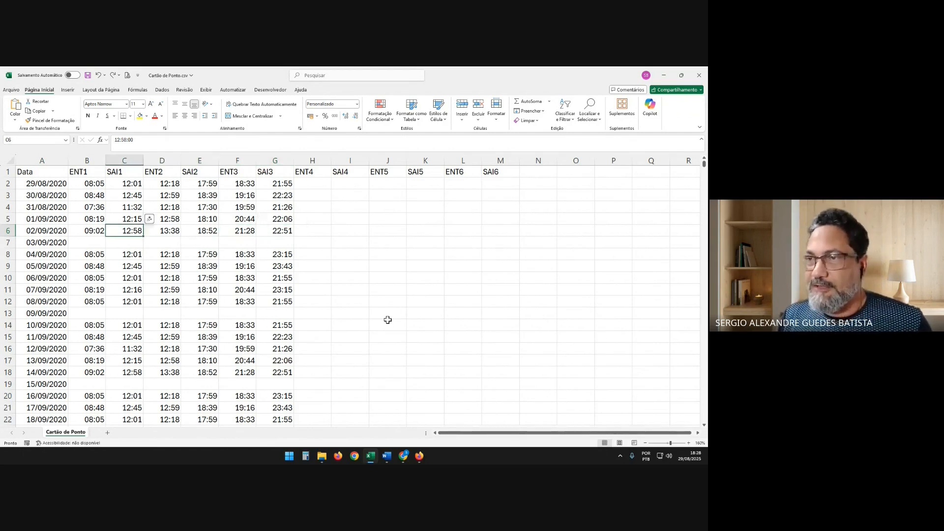
key("shift+Right")
key("shift+Right")
key("shift+Right")
key("ctrl+c")
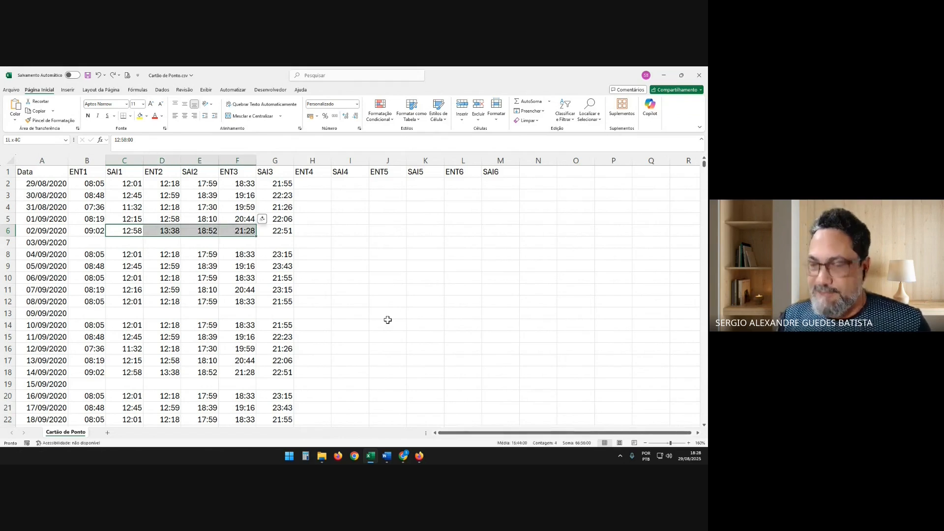
key("Delete")
key("Left")
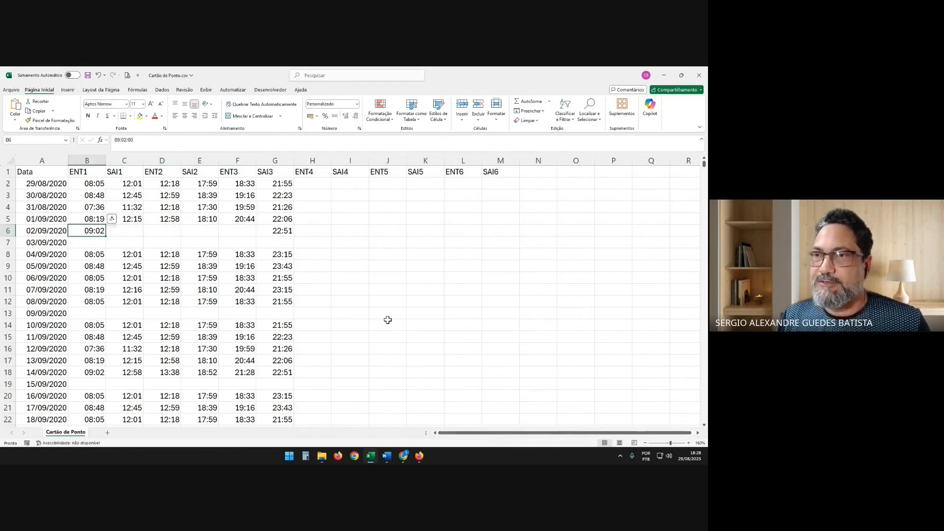
Examine the 02/09/2020 row from its first entry to its SAI3 exit with the intermediate times cleared
key("Right")
key("Right")
key("Right")
key("Right")
key("Right")
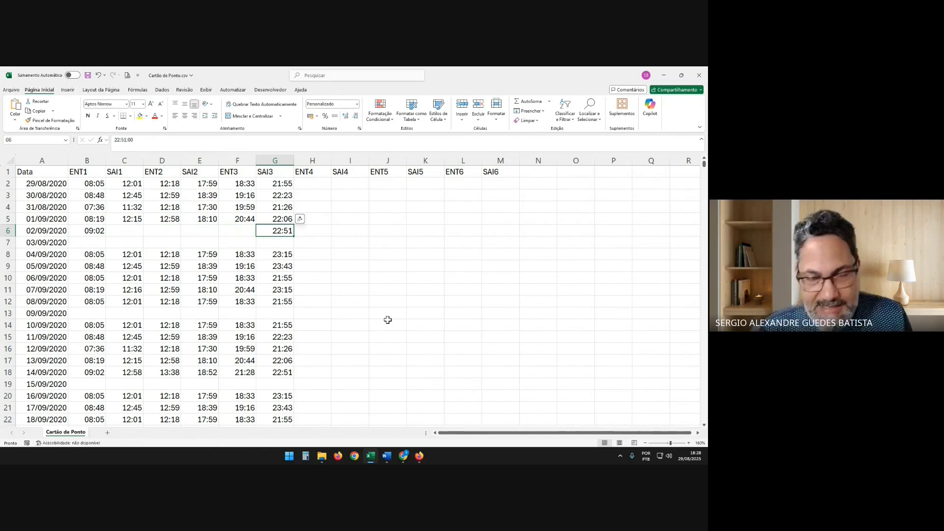
key("Left")
key("Left")
key("Left")
key("Left")
key("Left")
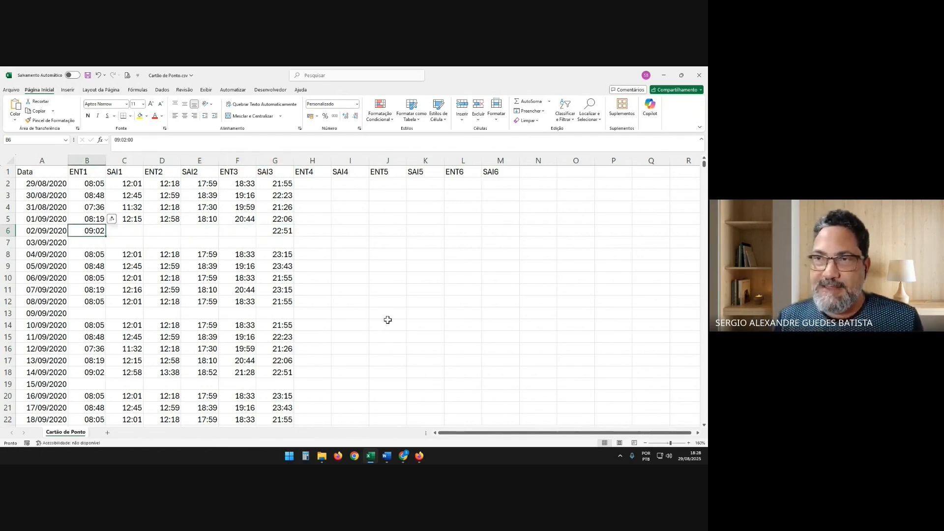
key("Right")
key("Right")
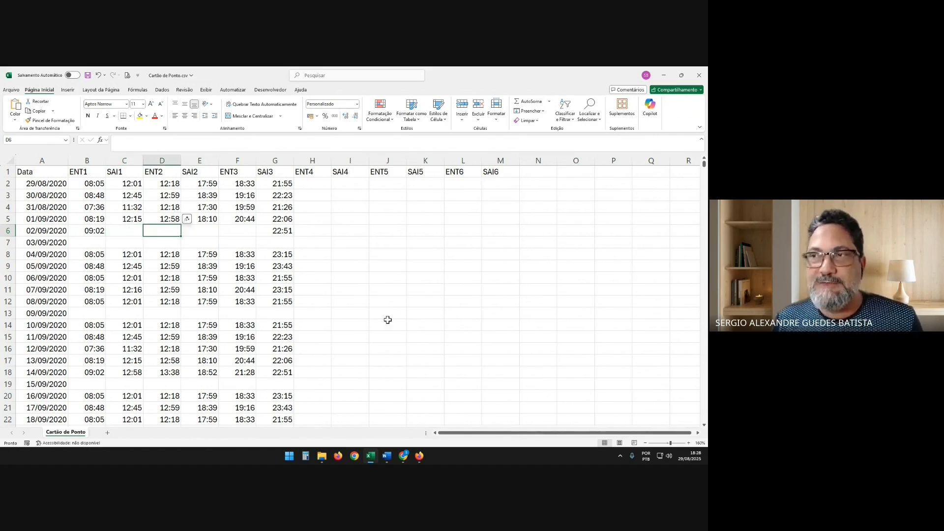
key("Right")
key("Right")
key("Right")
Restore the cleared SAI1 through ENT3 times in C6:F6 for 02/09/2020
key("Left")
key("Left")
key("Left")
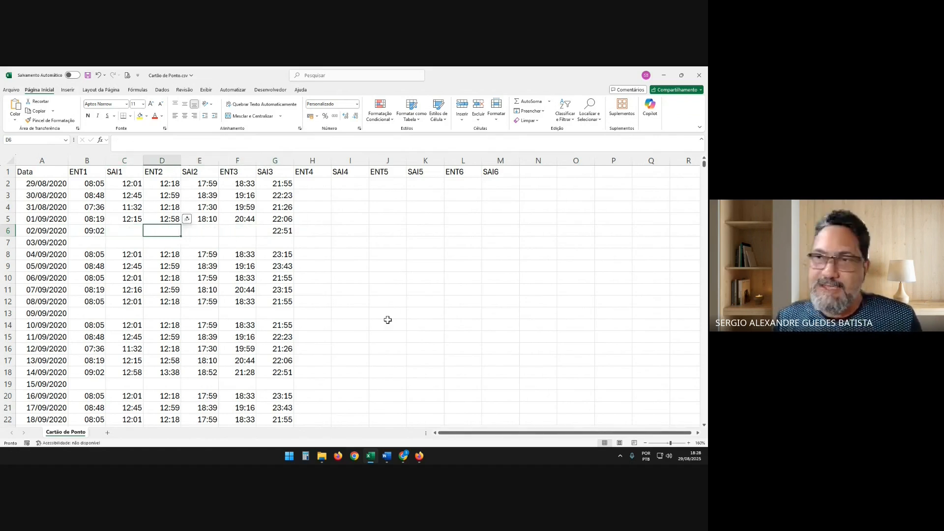
key("Left")
key("ctrl+v")
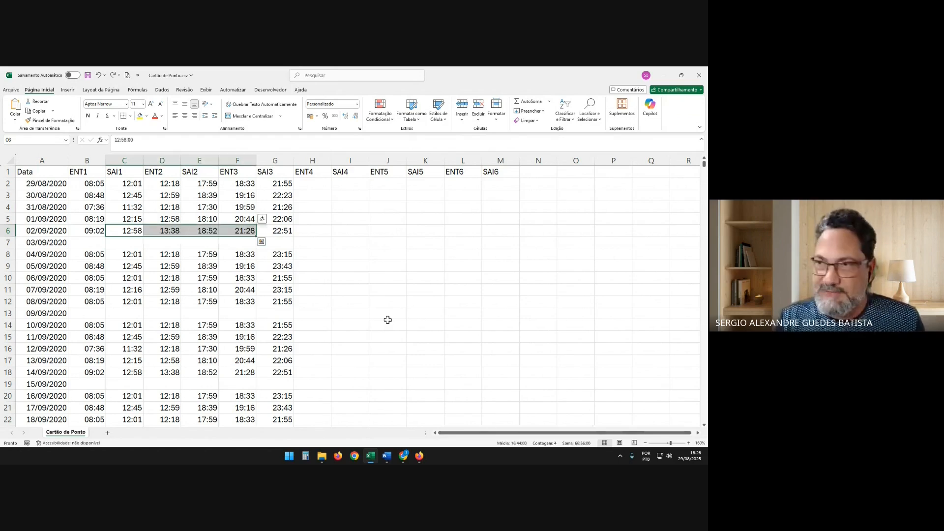
Set both the SAI1 and ENT2 times for 02/09/2020 to 12:00
key("Right")
key("Right")
key("Right")
key("Right")
key("Right")
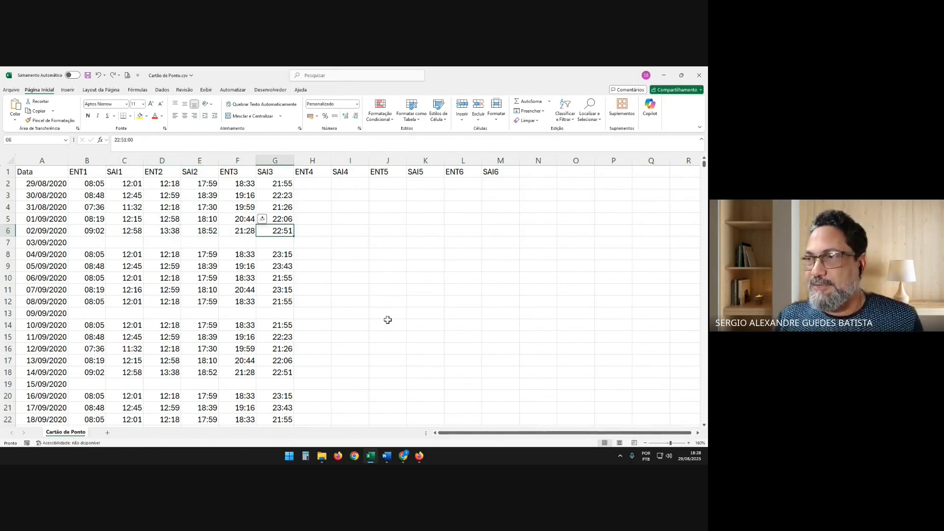
key("Left")
key("Left")
key("Left")
key("Left")
key("Left")
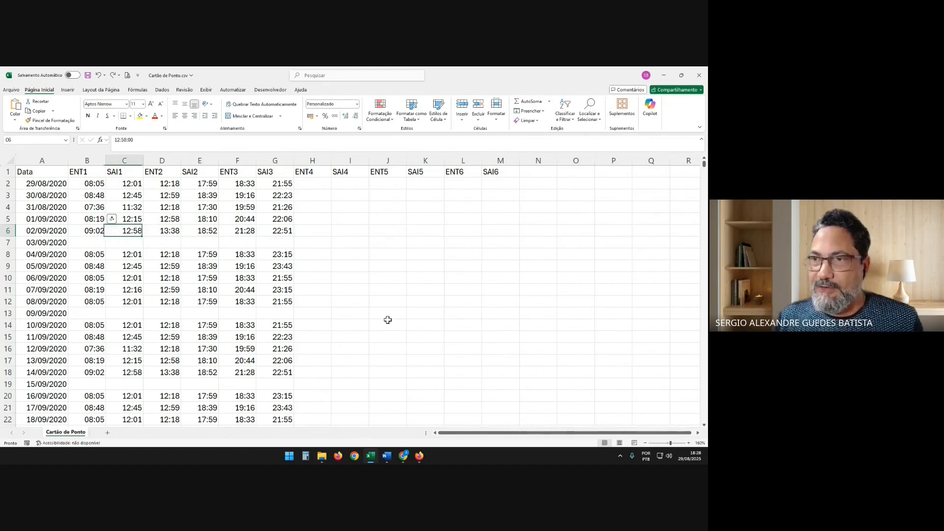
type("12:00")
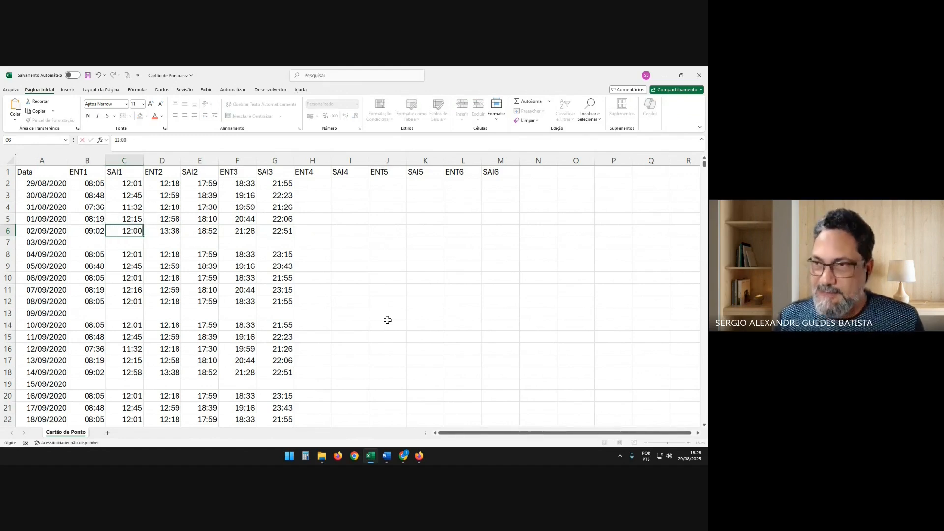
key("Tab")
type("12:00")
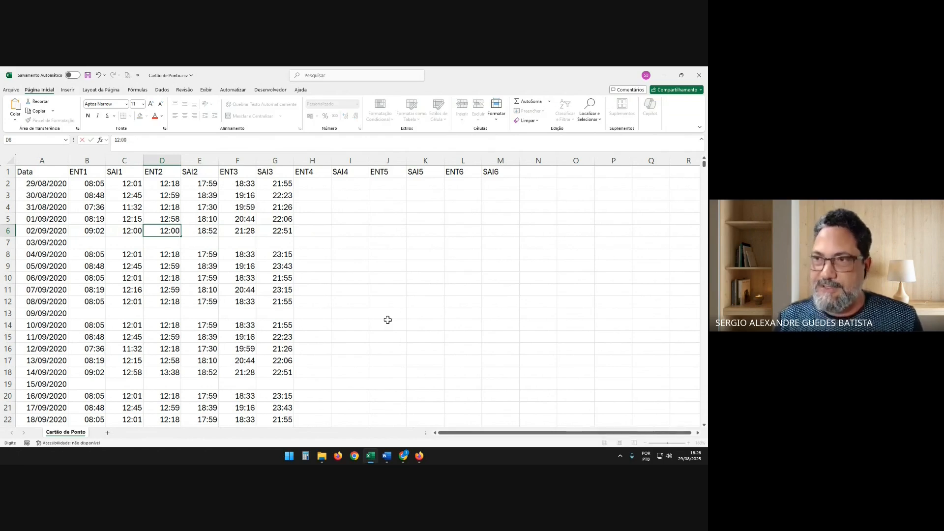
key("Tab")
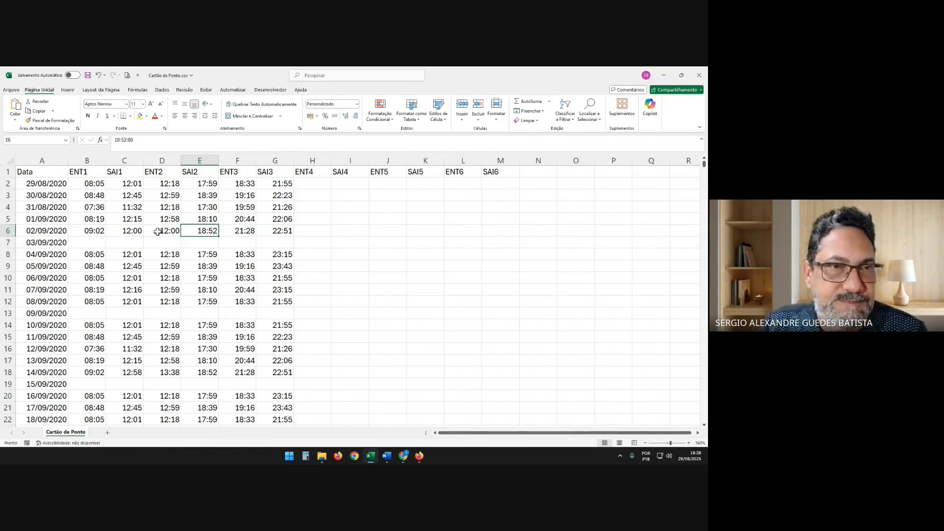
Examine the ENT1, SAI1 and ENT2 times for 02/09/2020, comparing the exit with the following entry
double_click(100, 230)
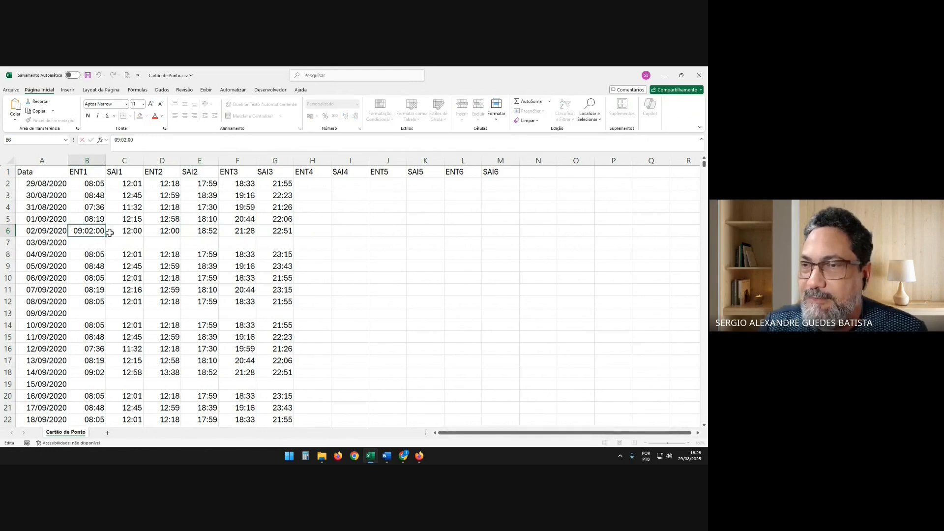
key("Escape")
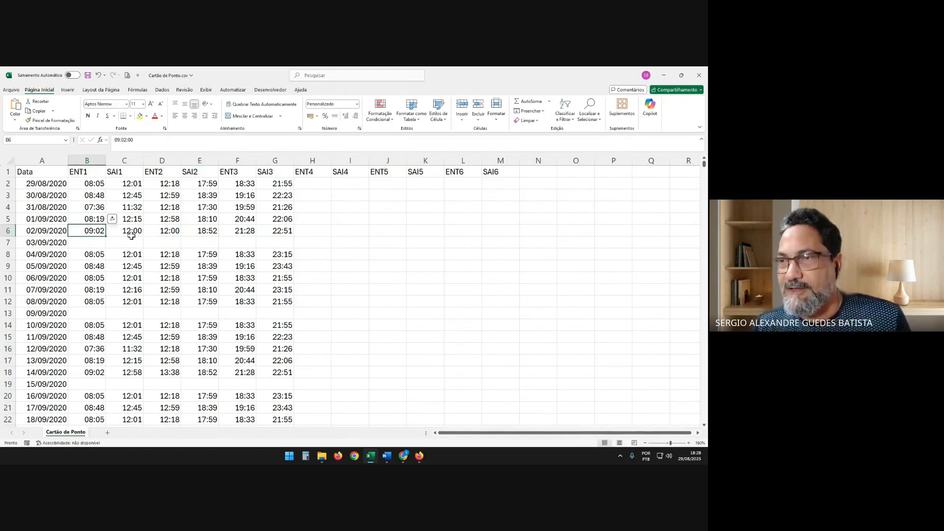
left_click(131, 235)
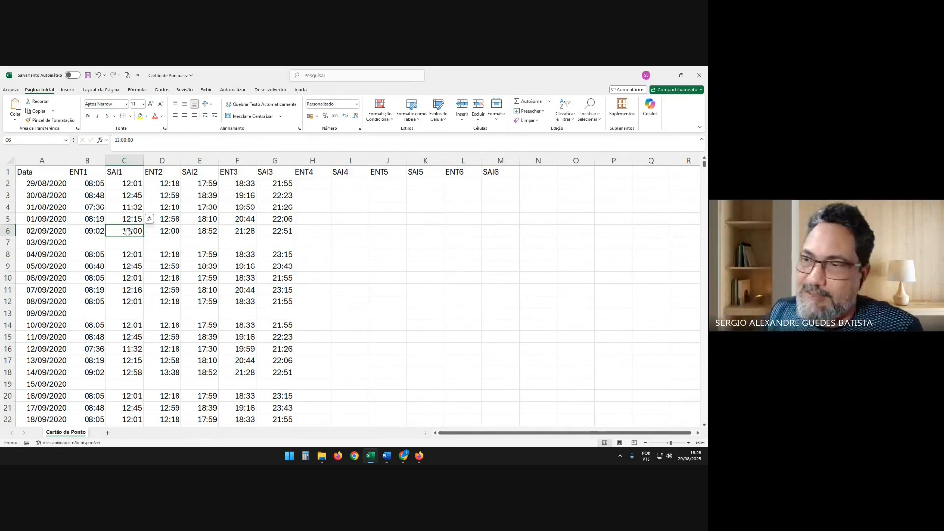
left_click(166, 231)
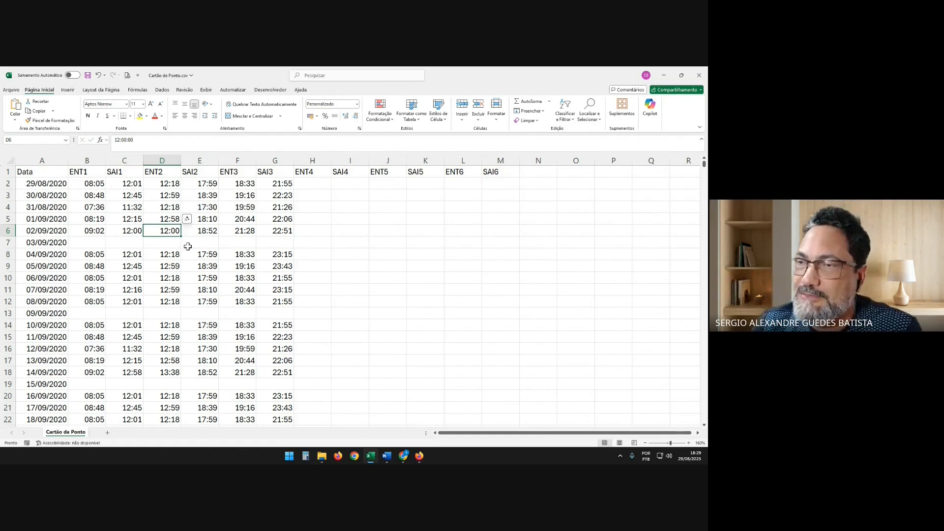
left_click(91, 231)
left_click(128, 229)
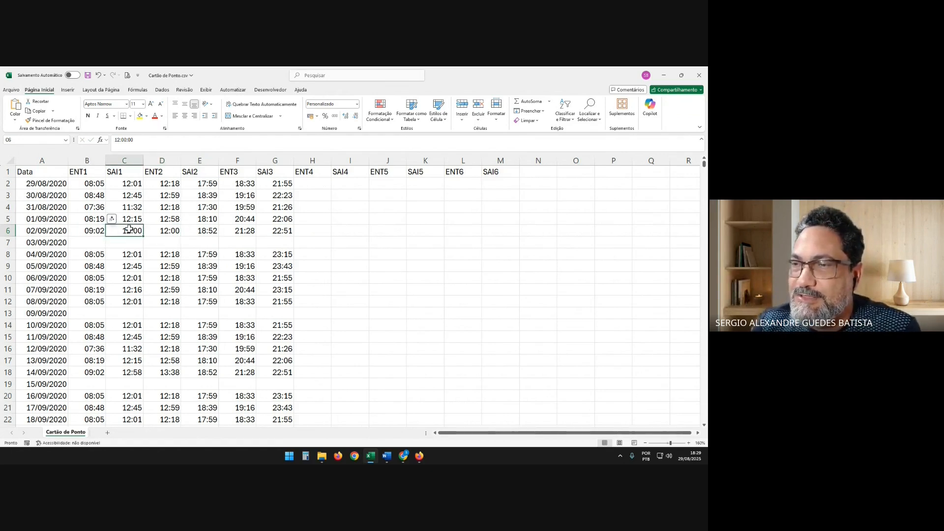
left_click(172, 229)
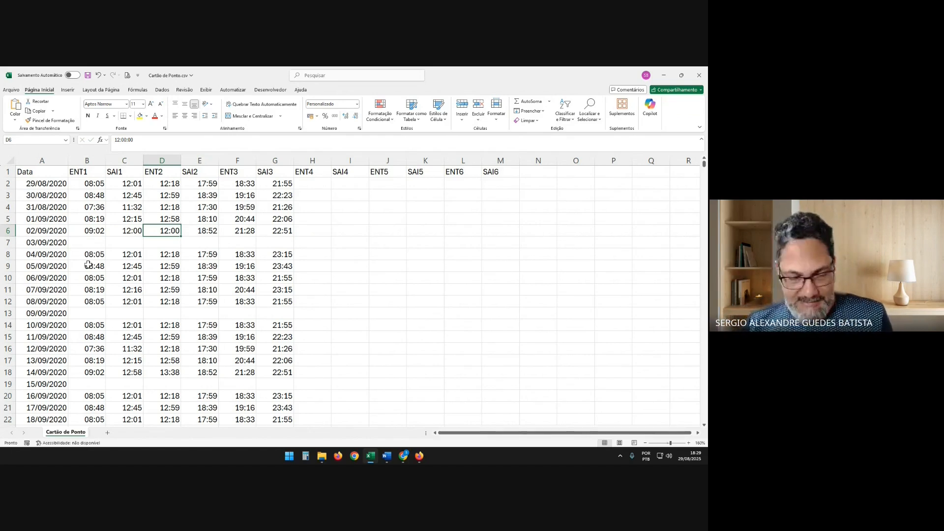
Undo the test time edits in the 02/09/2020 row, back through the Data column width change
key("ctrl+z")
key("Return")
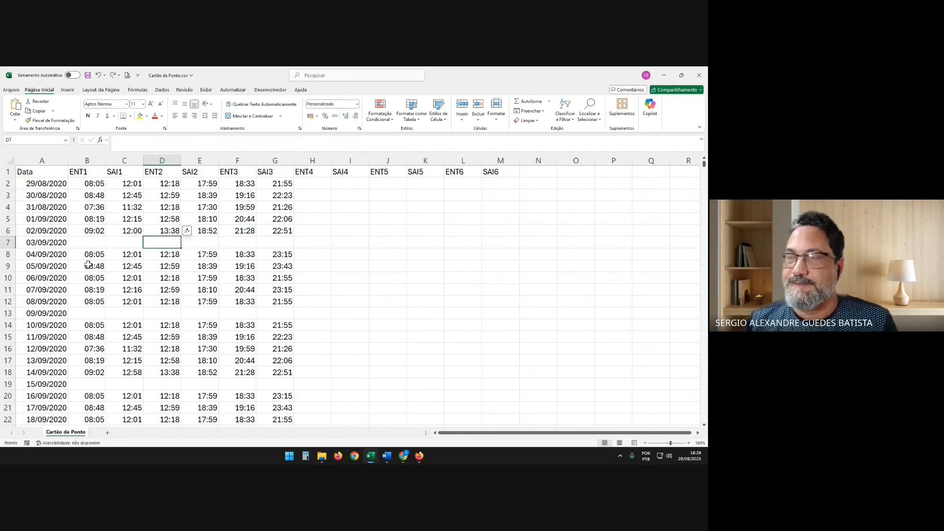
key("ctrl+z")
key("ctrl+z")
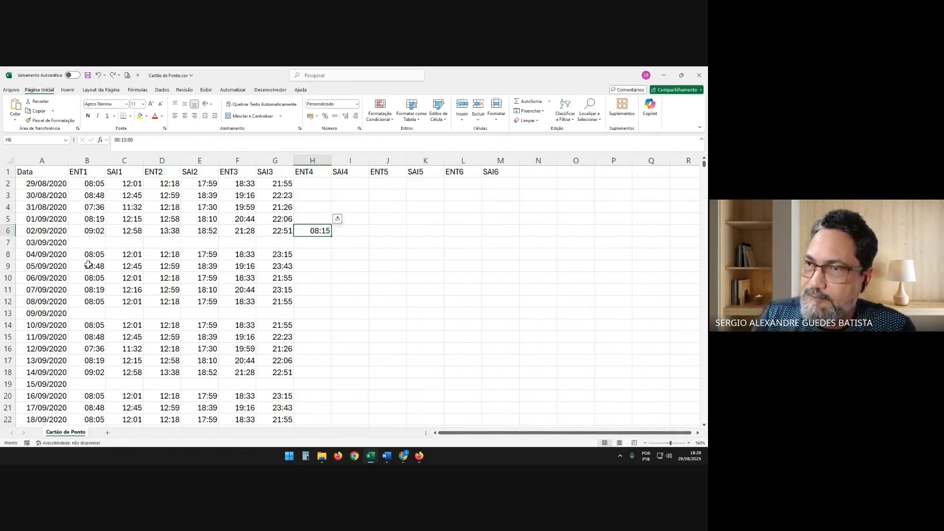
key("ctrl+z")
key("ctrl+z")
key("ctrl+z")
key("ctrl+z")
key("ctrl+z")
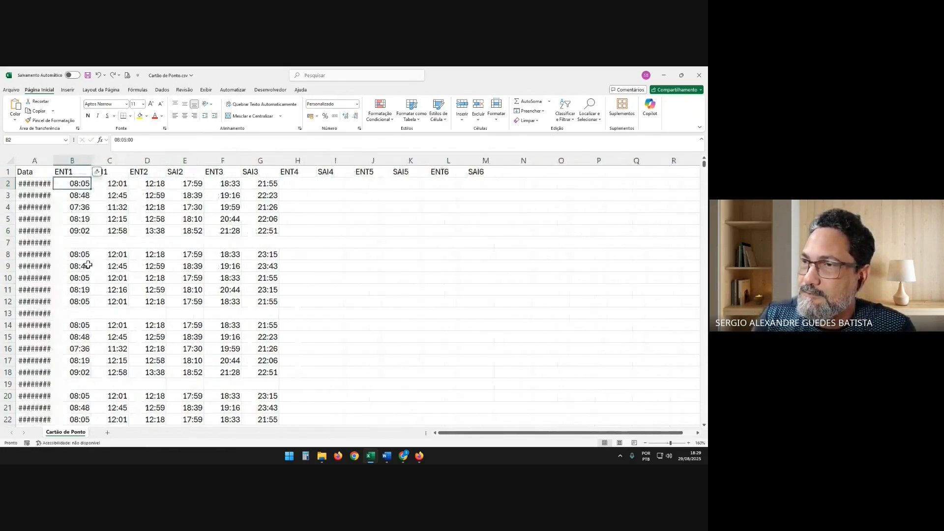
Fit the width of the Data column to its contents so the full dates are readable
scroll(89, 265, "down", 2)
scroll(88, 264, "down", 1)
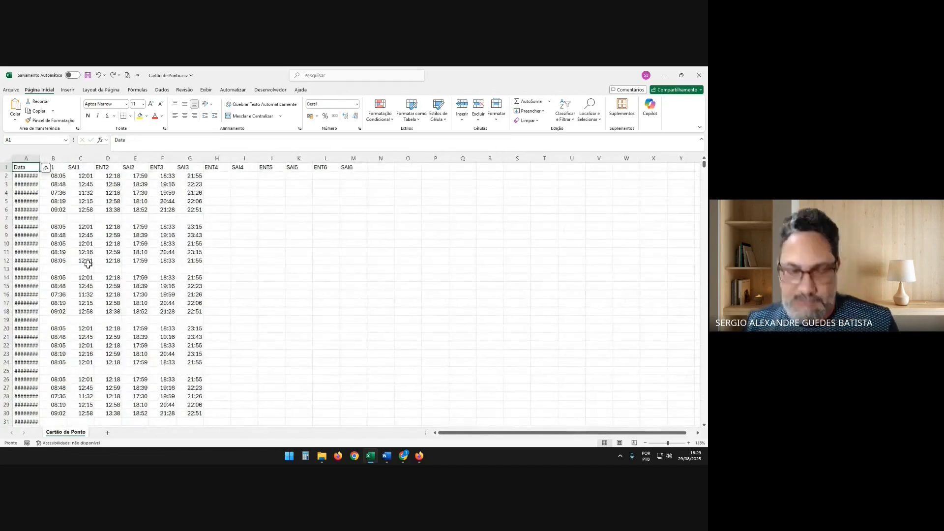
scroll(88, 265, "up", 5)
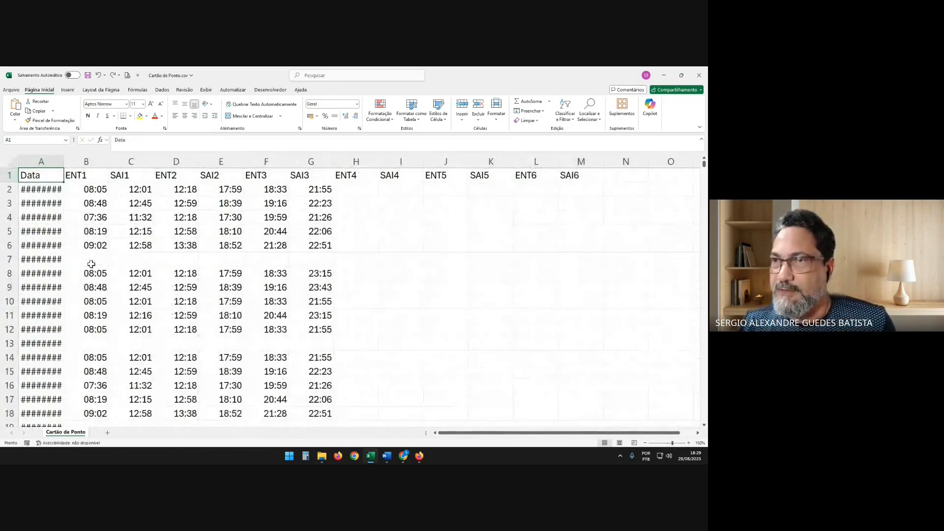
double_click(66, 159)
left_click(499, 342)
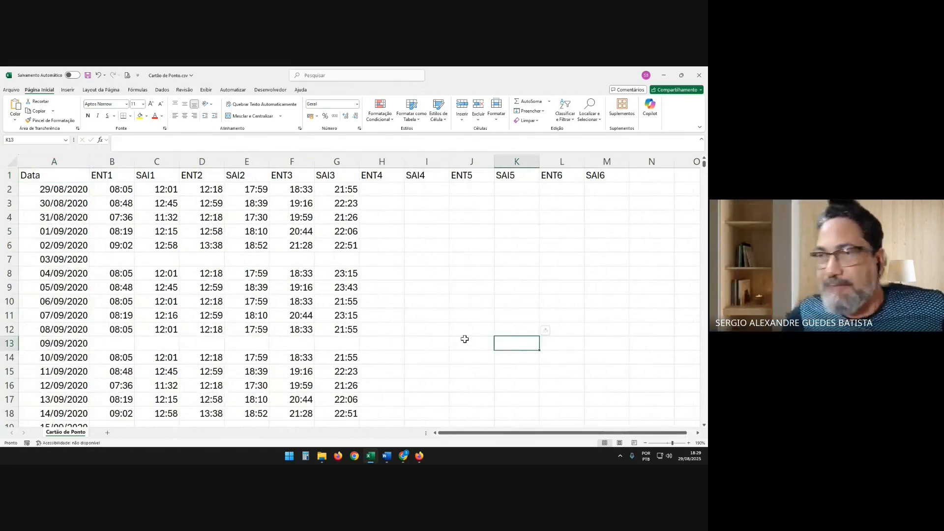
Examine the entry and exit times in the 31/08/2020 row, from SAI3 back to ENT1 and ENT2
key("Up")
key("Up")
key("Up")
key("Up")
key("Up")
key("Up")
key("Up")
key("Up")
key("Up")
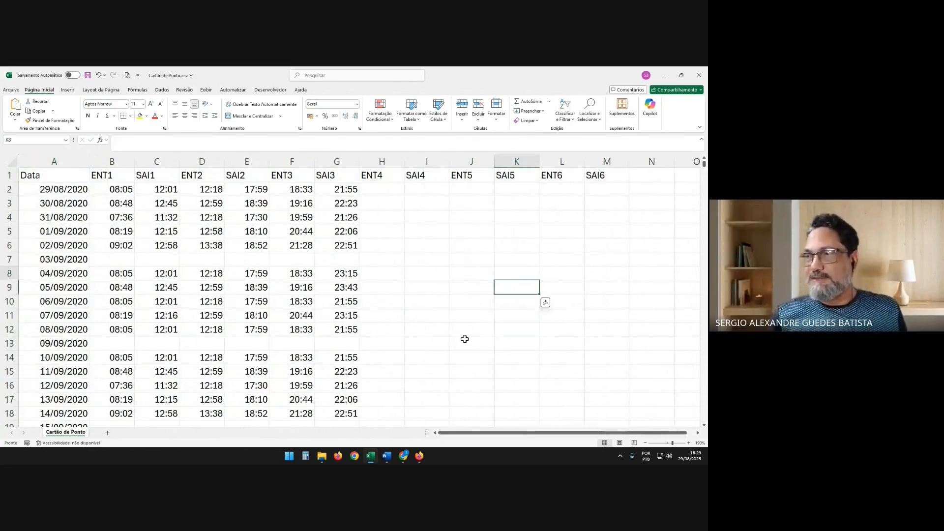
key("Left")
key("Left")
key("Left")
key("Left")
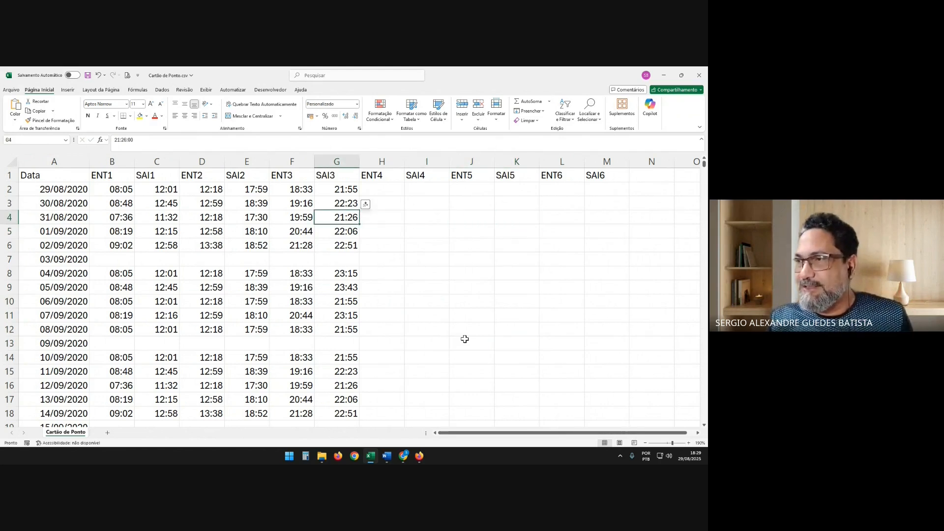
key("Left")
key("Left")
key("Left")
key("Left")
key("Left")
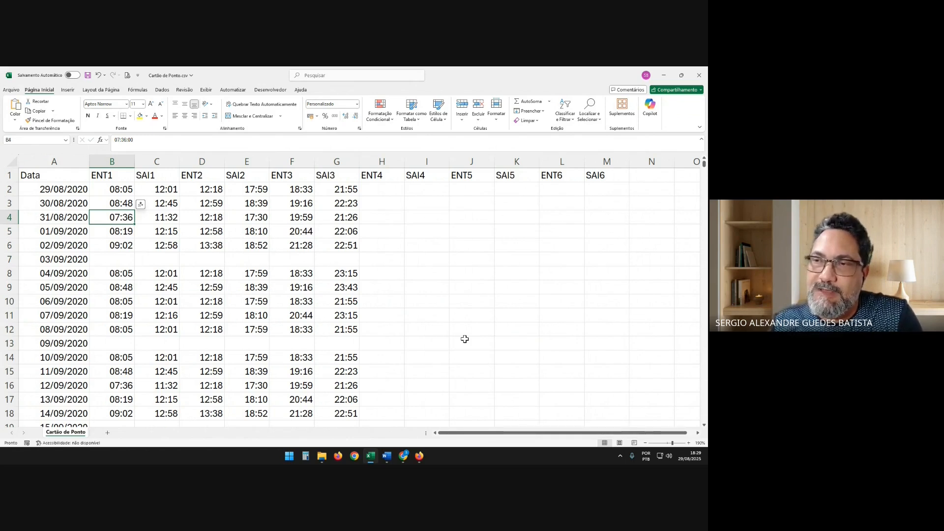
key("Right")
key("Left")
key("Right")
key("Right")
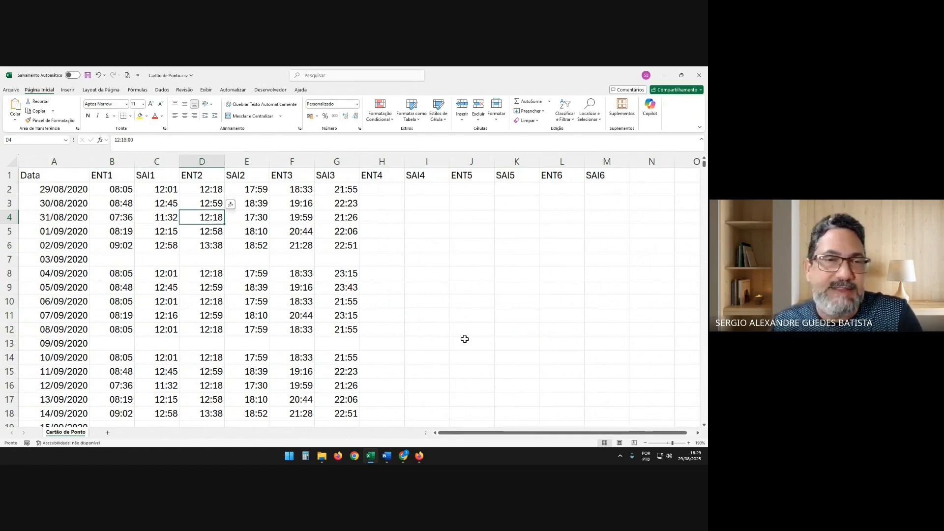
Examine how the entry and exit pairs alternate across the 01/09/2020 row
key("Left")
key("Down")
key("Left")
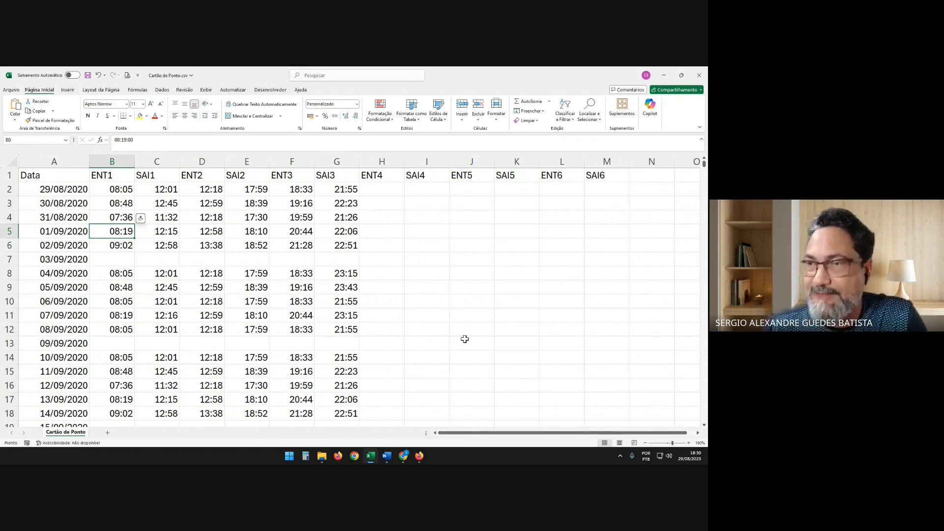
key("Right")
key("Right")
key("Right")
key("Right")
key("Right")
key("Left")
key("Left")
key("Left")
key("Left")
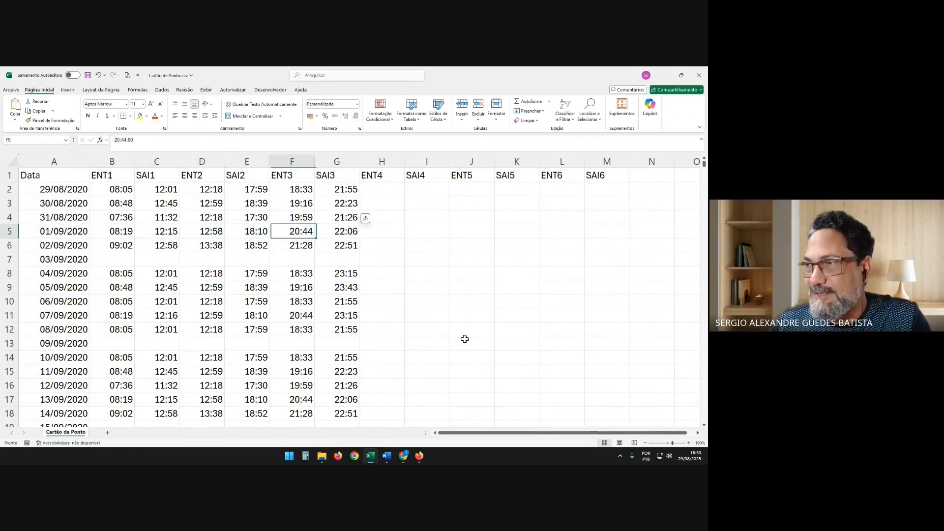
key("Left")
key("Down")
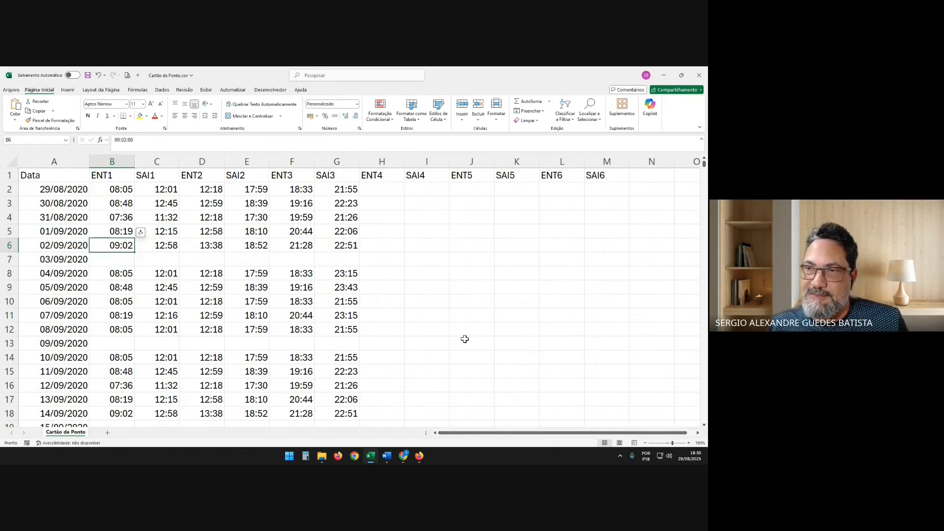
Enter 18:00 as the SAI1 time for 03/09/2020, leaving its ENT1 blank
key("Down")
key("Right")
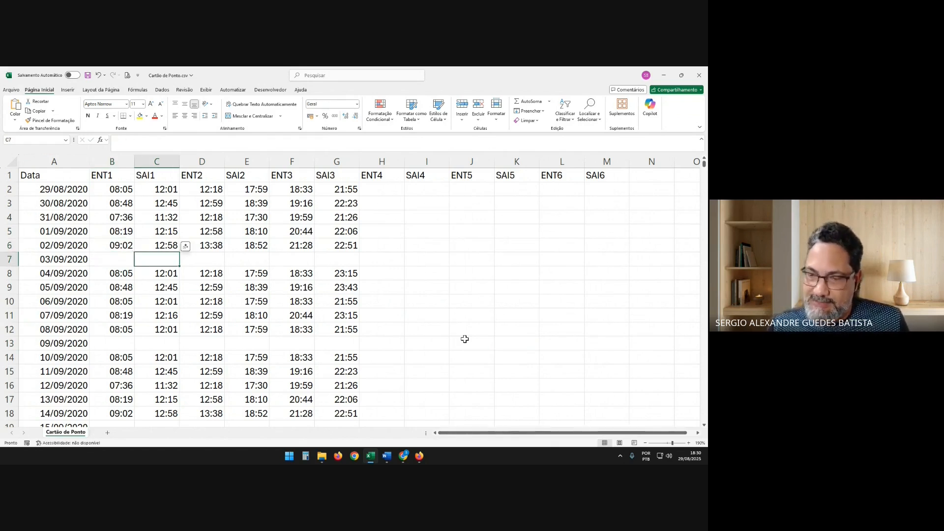
type("18:00")
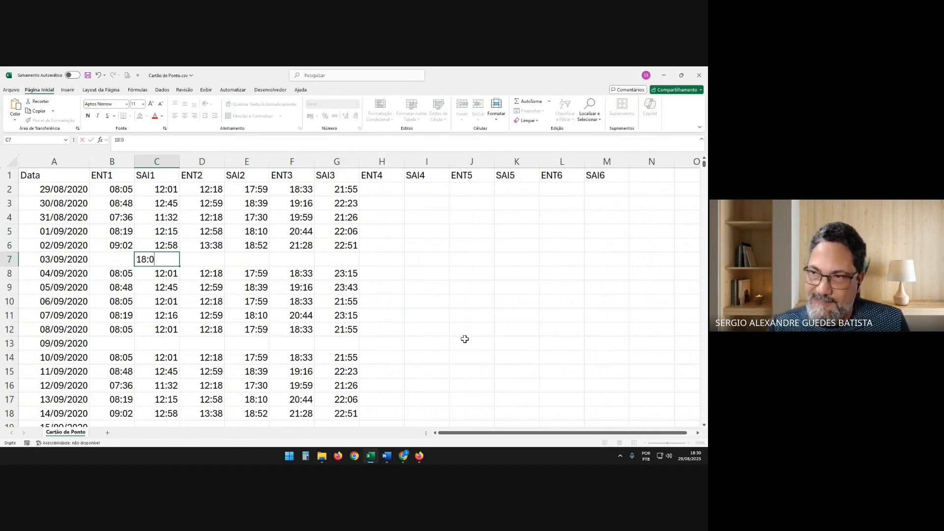
key("Return")
key("Up")
key("Left")
key("Up")
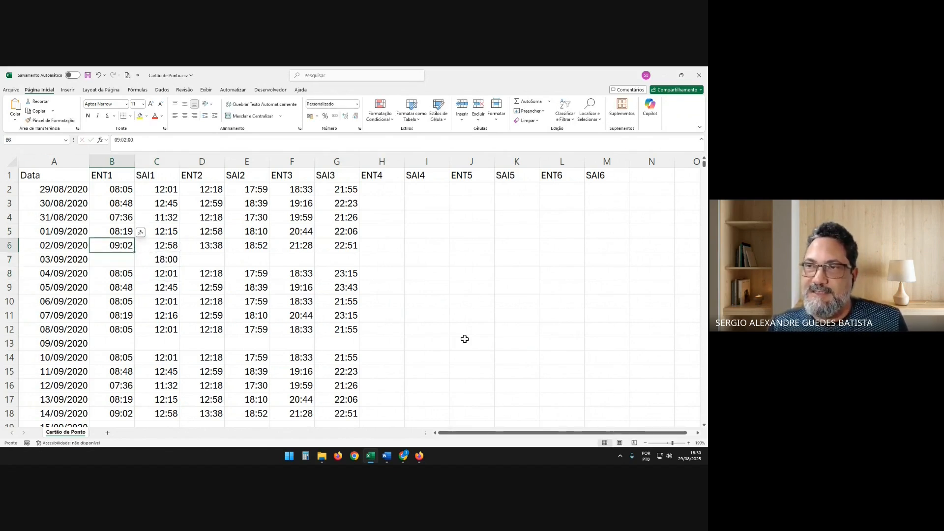
Clear the SAI1 time for 03/09/2020
key("Down")
key("Right")
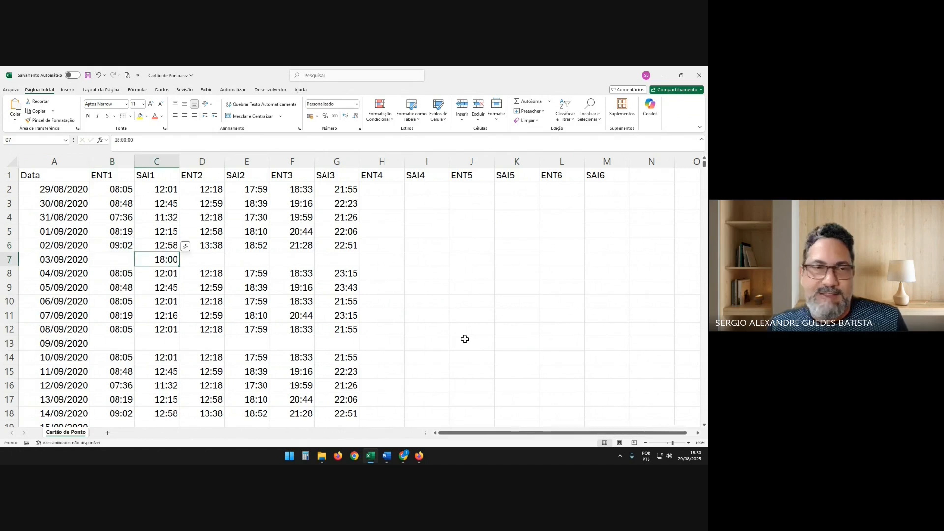
key("Delete")
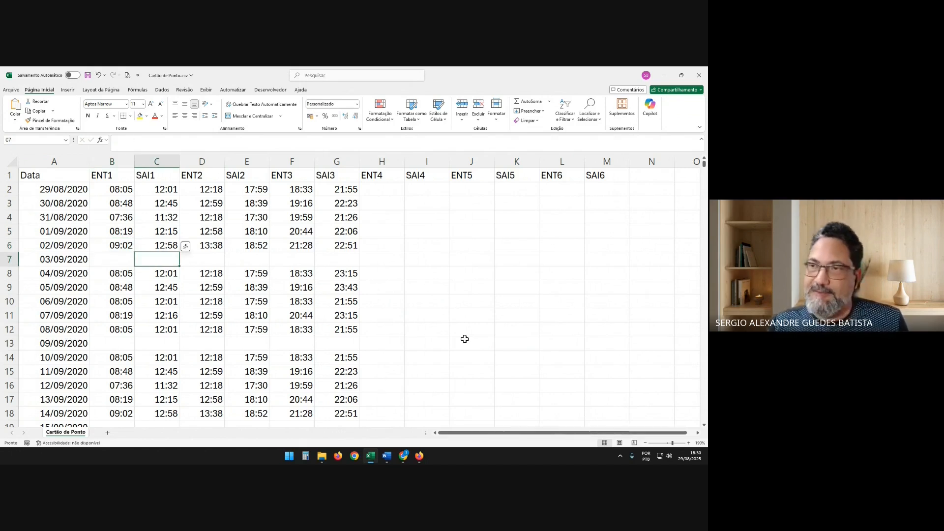
Review the ENT1, SAI1 and ENT2 times in the 02/09/2020 row
key("Up")
key("Left")
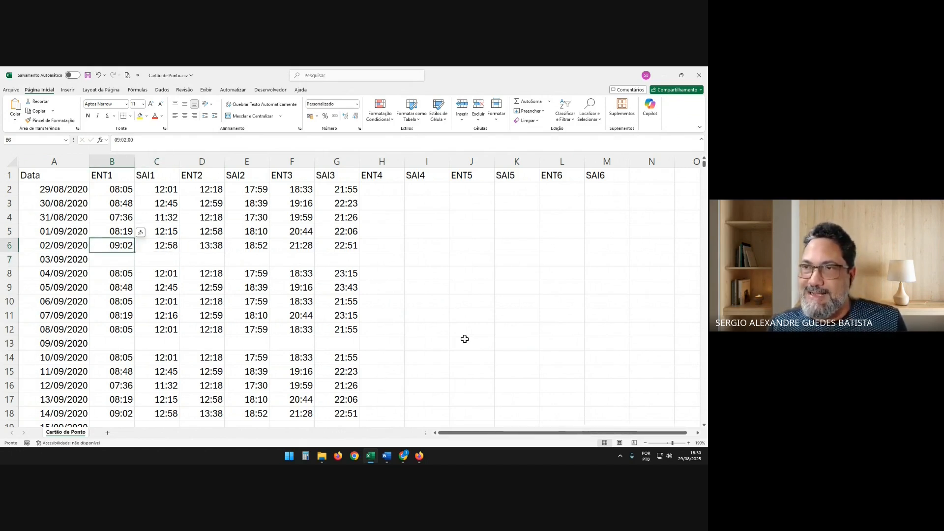
key("Right")
key("Right")
key("Left")
key("Right")
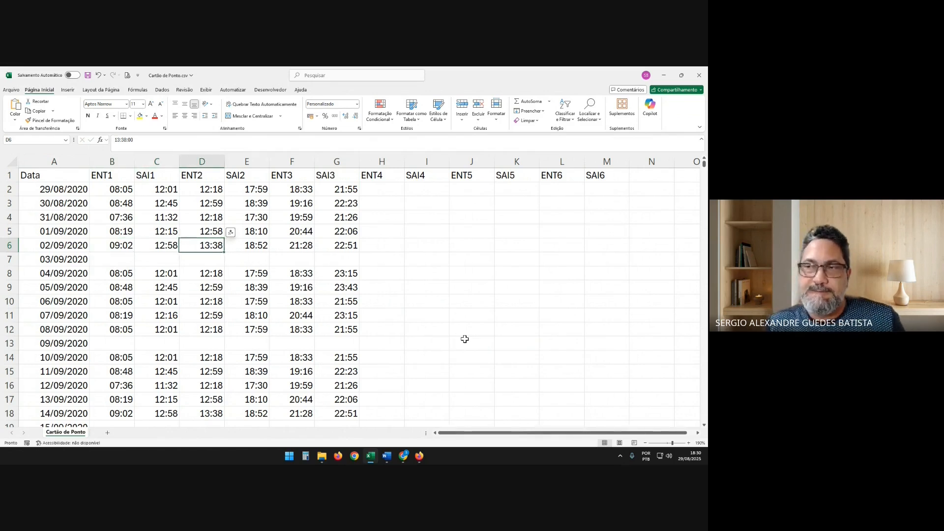
Enter an overnight shift for 03/09/2020 with ENT1 at 22:00 and SAI1 at 06:00
key("Right")
key("Right")
key("Right")
key("Down")
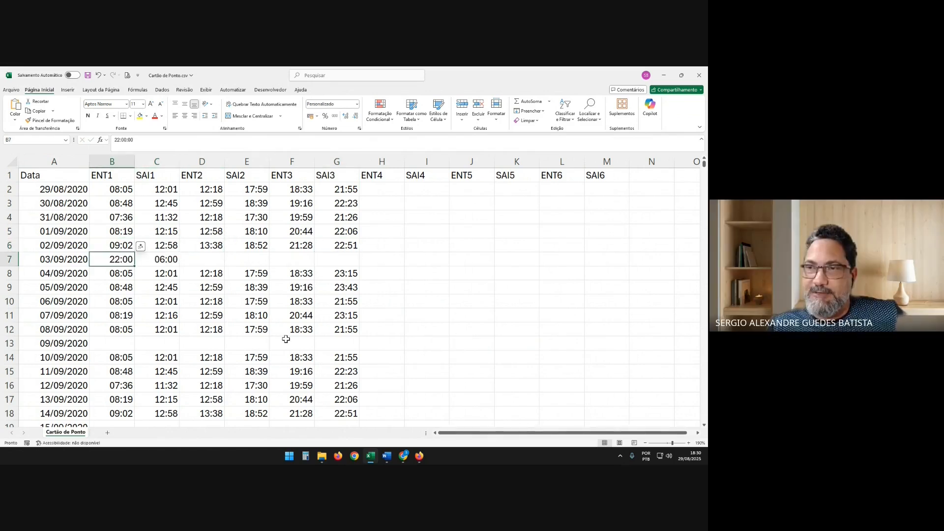
key("Right")
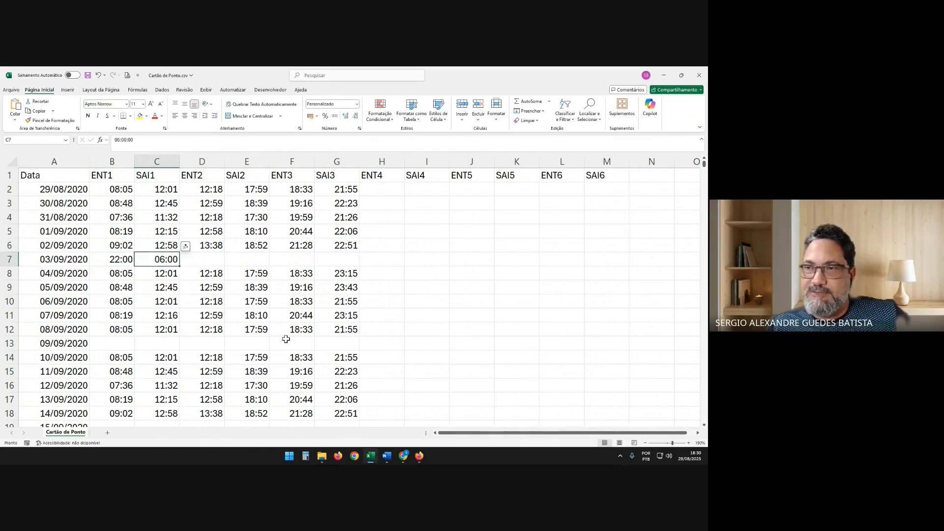
Set the ENT1 time for 04/09/2020 to 05:00, overlapping the previous day's overnight exit
key("Down")
key("Left")
type("05")
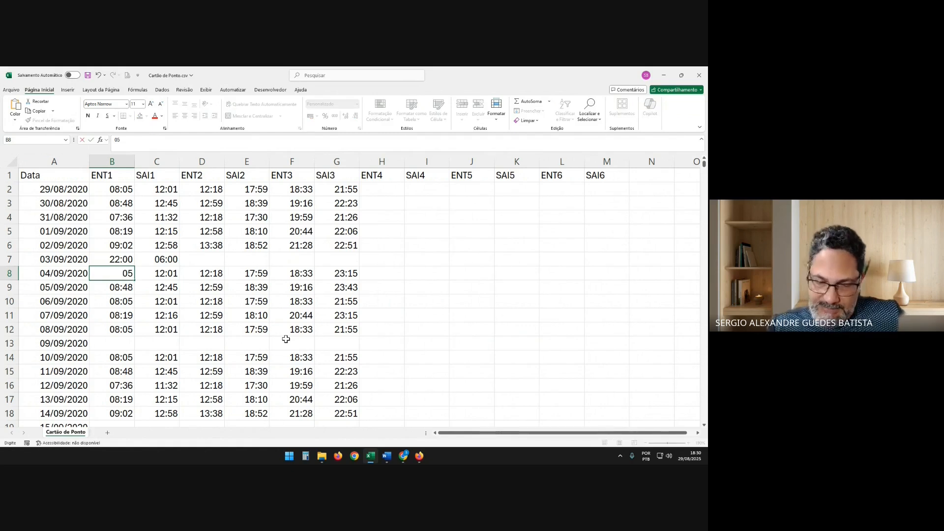
type(":00")
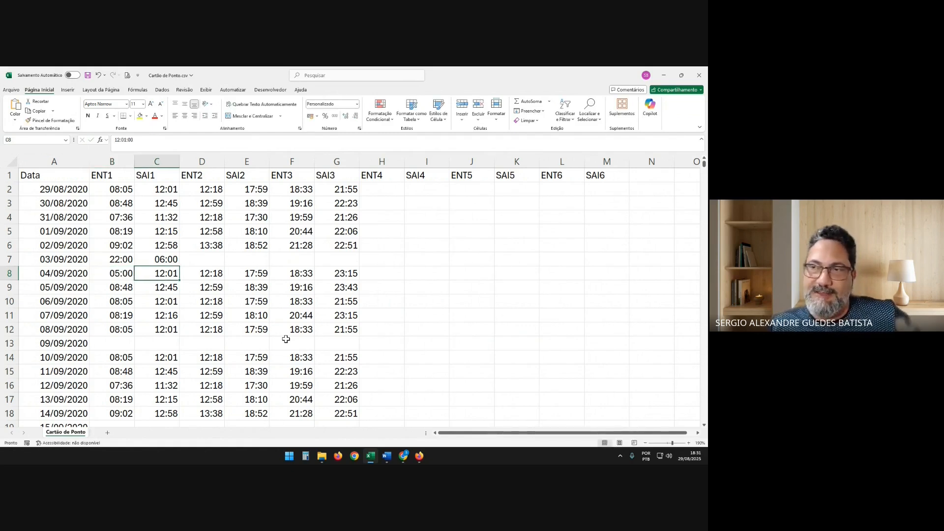
key("Up")
key("Up")
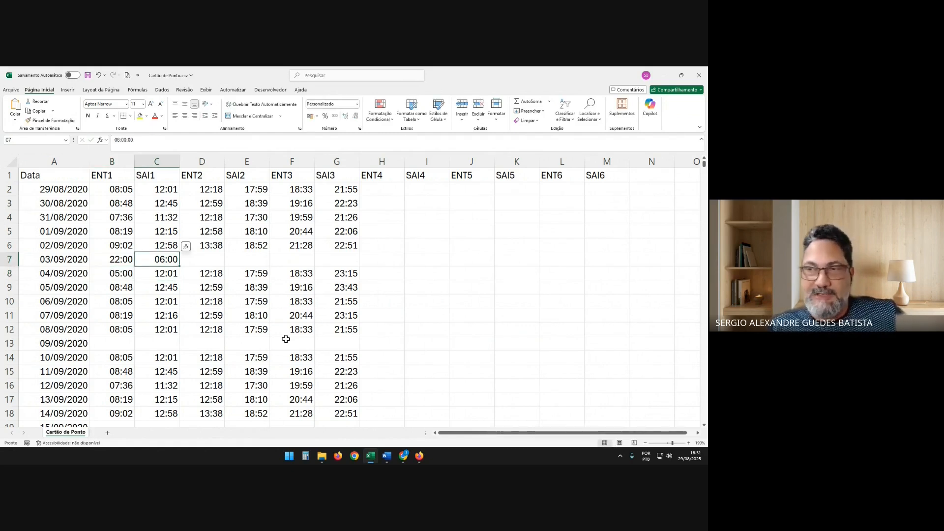
Compare the 03/09/2020 overnight entry and exit times with the ENT1 time of the following day
key("Down")
key("Down")
key("Up")
key("Up")
key("Down")
key("Down")
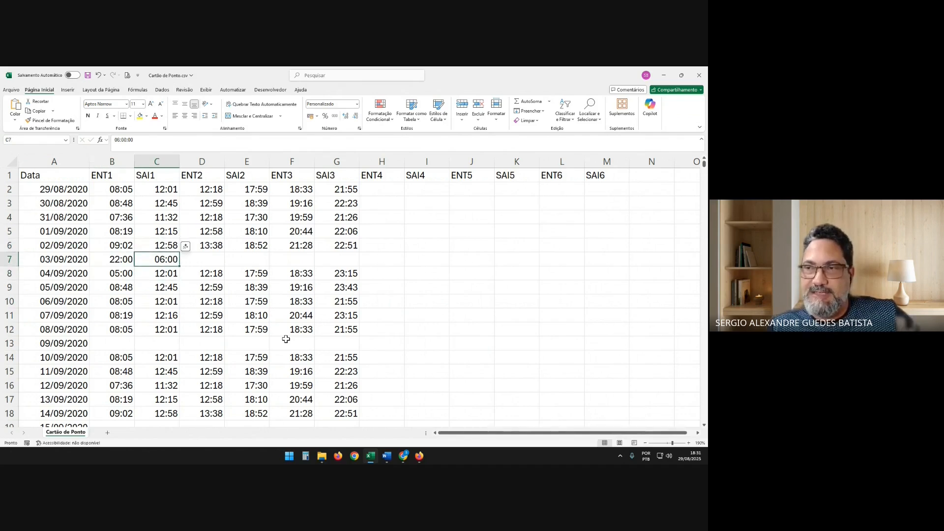
key("Left")
key("Right")
key("Up")
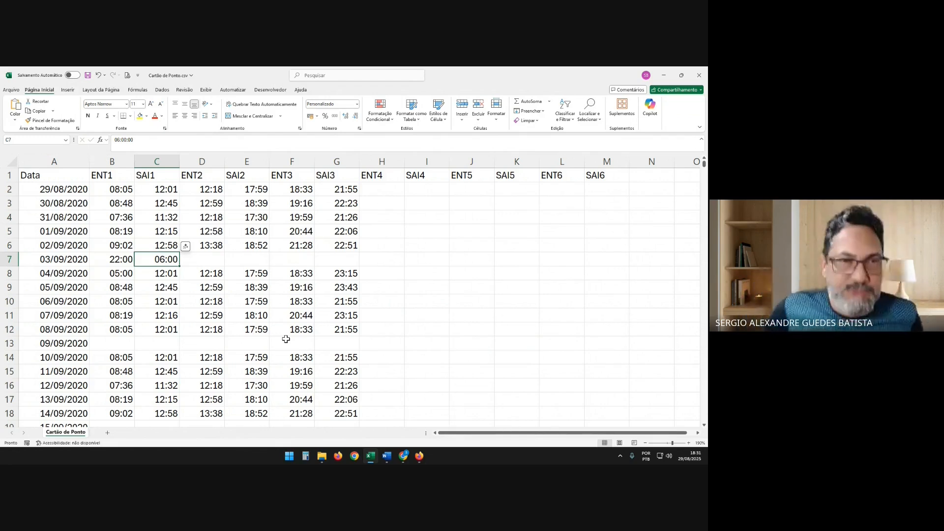
key("Left")
key("Left")
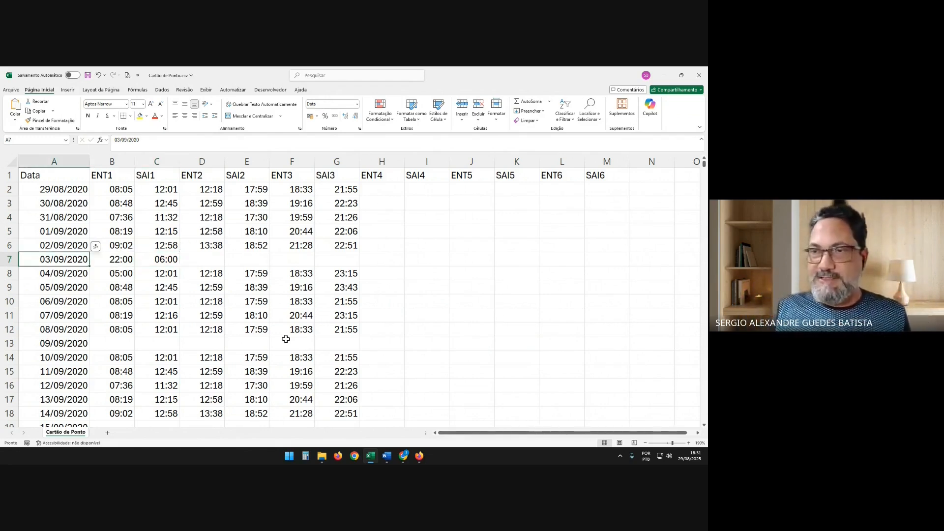
key("Right")
key("Right")
key("Left")
key("Right")
key("Right")
Undo the ENT1 change for 04/09/2020 and the overnight shift entered for 03/09/2020
key("Left")
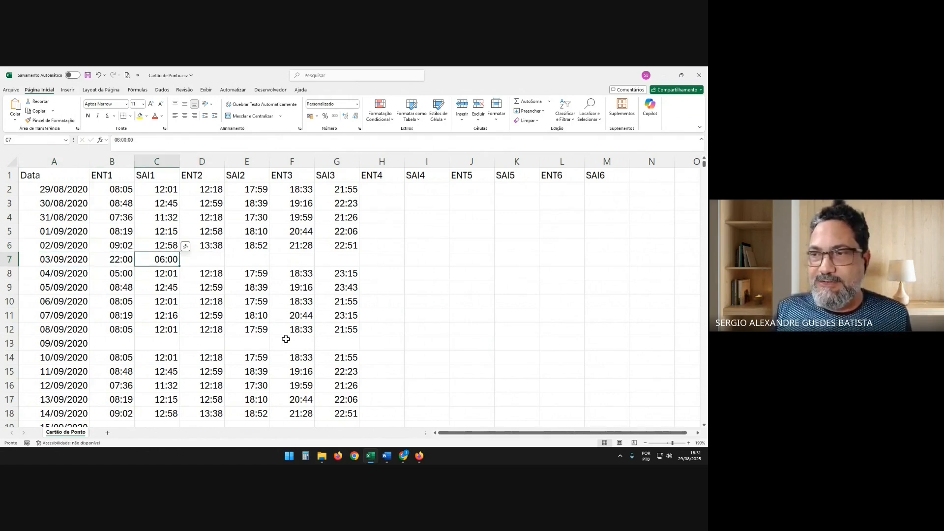
key("Down")
key("Left")
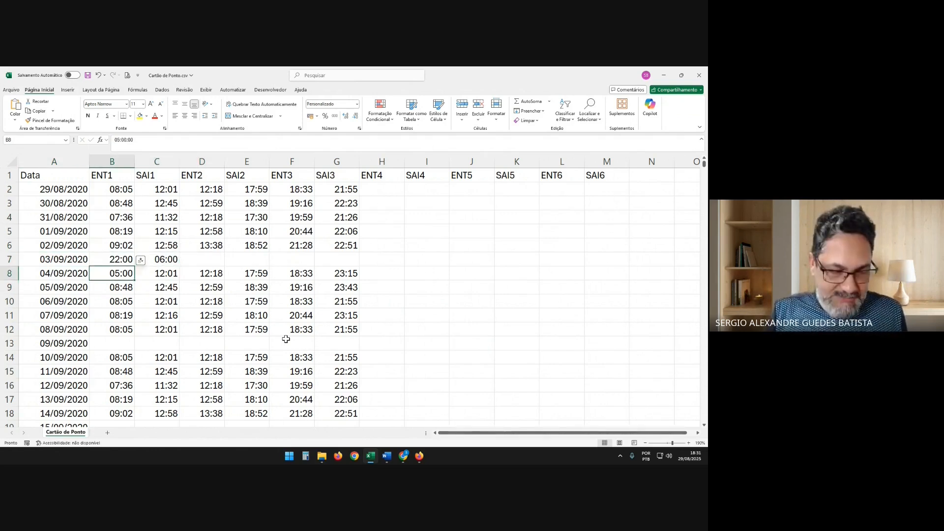
key("ctrl+z")
key("ctrl+z")
key("ctrl+z")
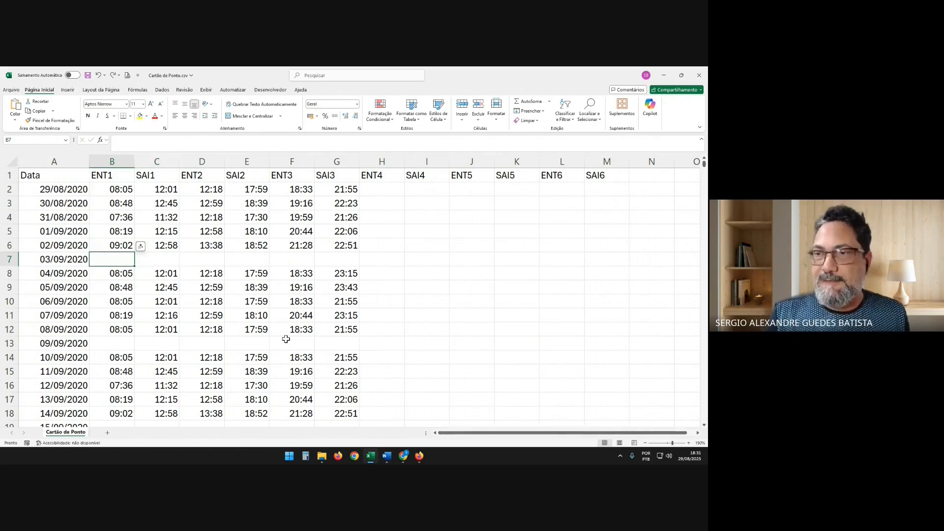
Review the entry and exit cells in the 02/09/2020 and 03/09/2020 rows
key("Up")
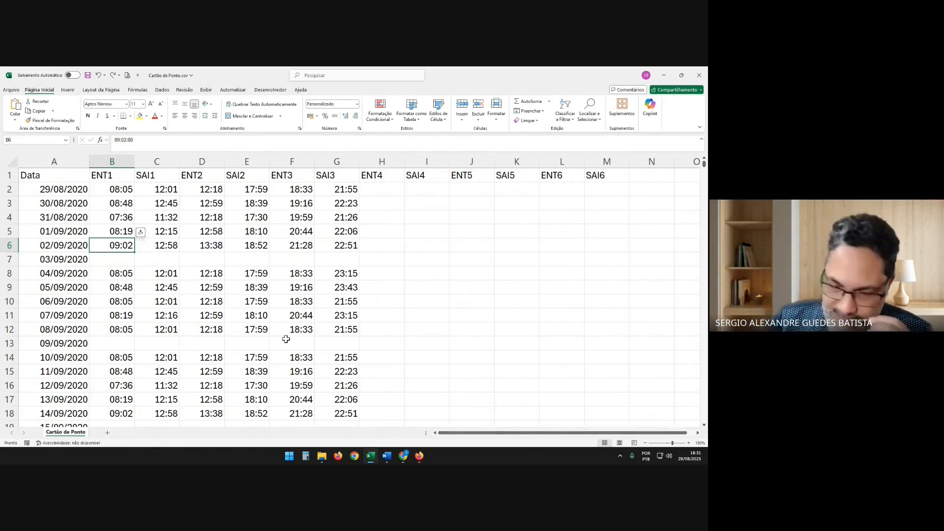
key("Down")
key("Right")
key("Right")
key("Right")
key("Right")
key("Right")
key("Right")
key("Right")
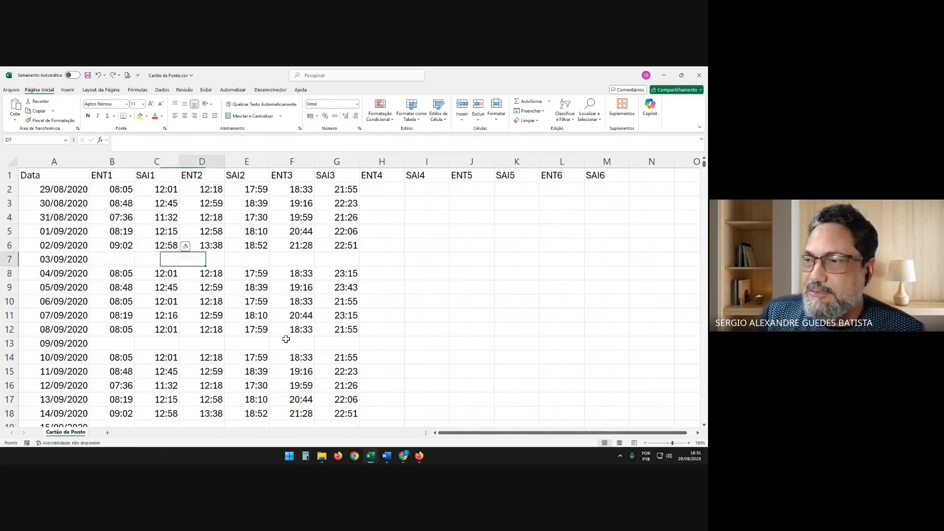
key("Left")
key("Up")
key("Right")
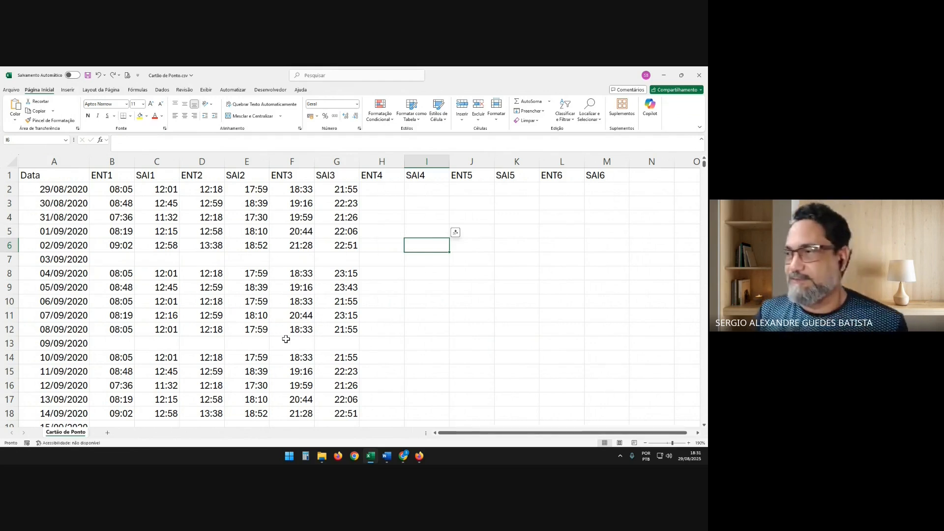
key("Left")
Enter identical times for 03/09/2020, with both ENT1 and SAI1 at 07:00
key("Left")
key("Left")
key("Left")
key("Left")
key("Left")
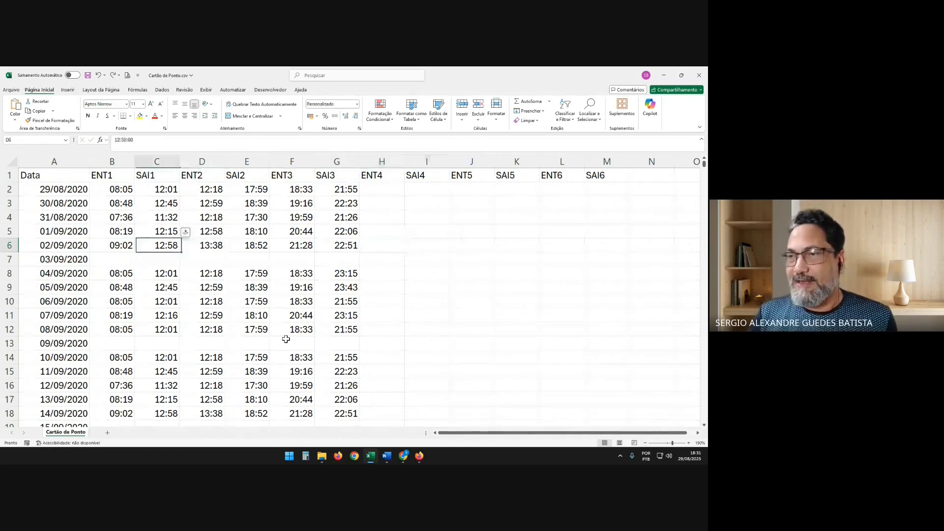
key("Left")
key("Down")
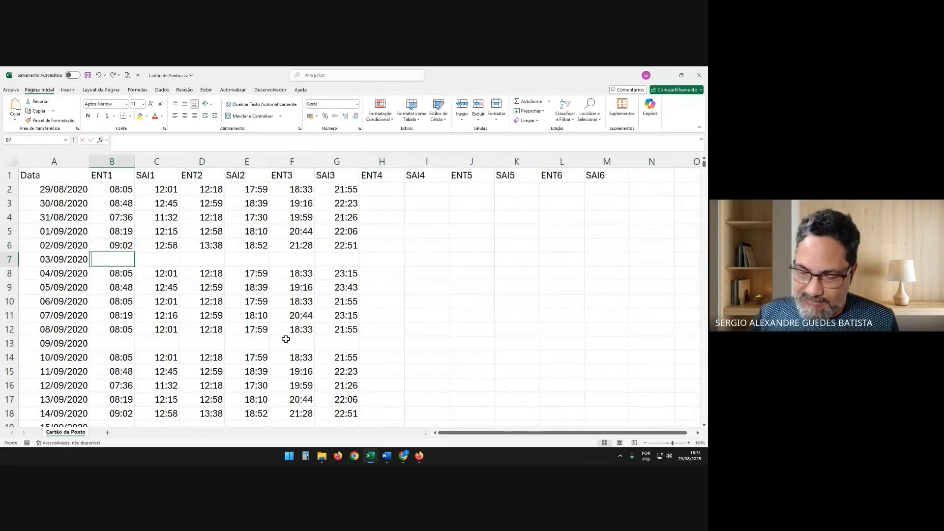
type("07:00")
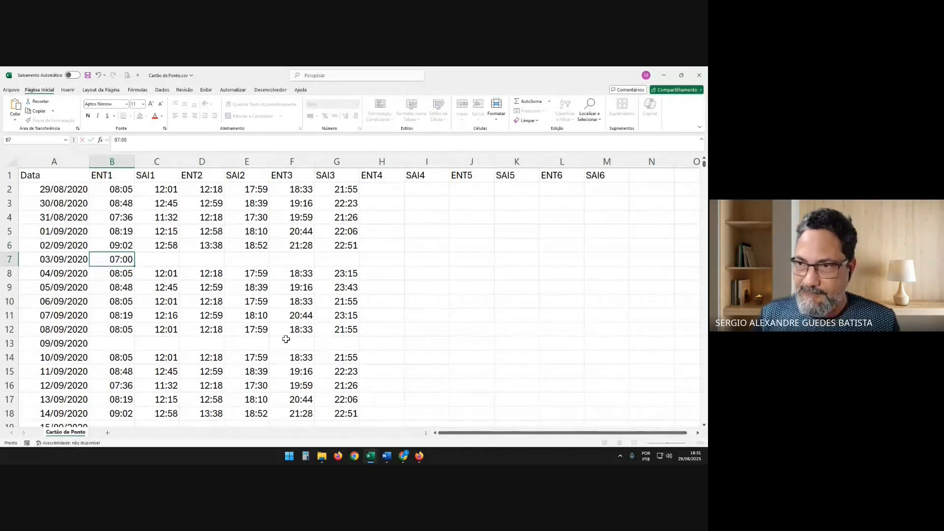
key("Tab")
type("07:00")
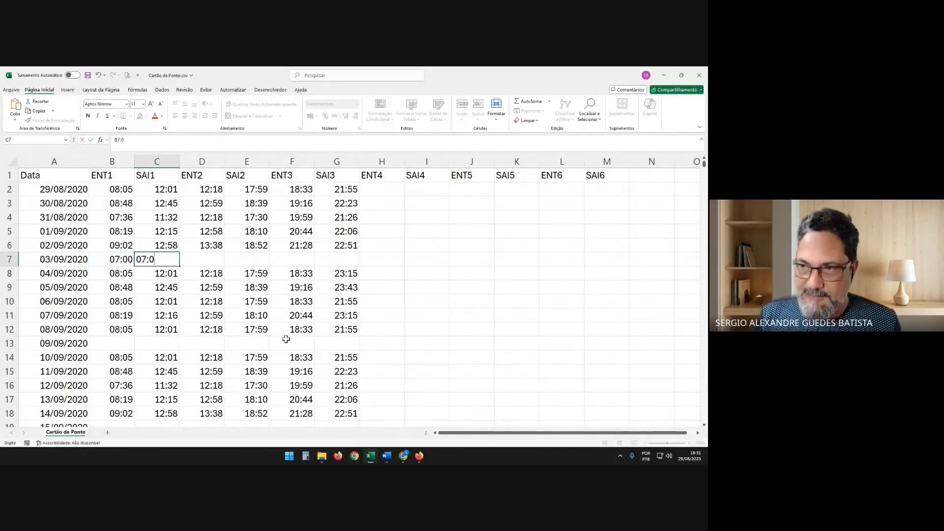
key("Return")
key("Up")
key("Left")
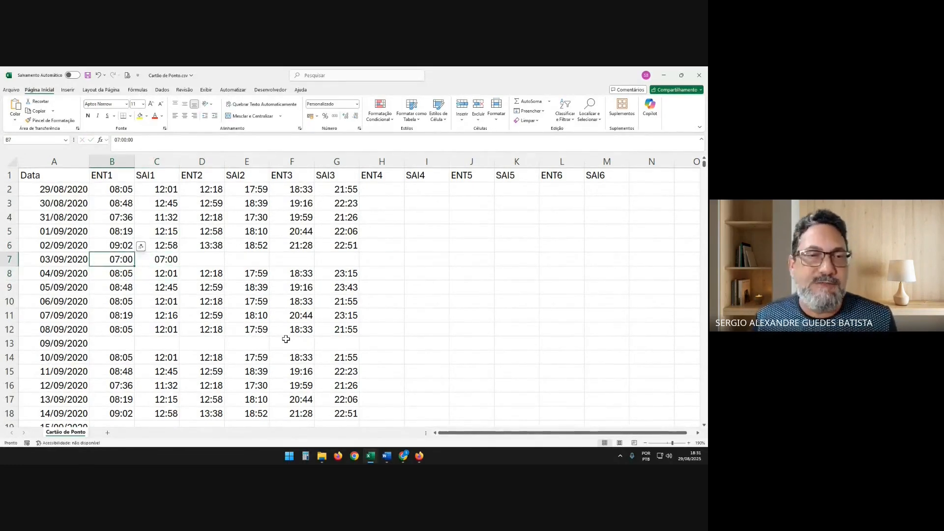
key("Right")
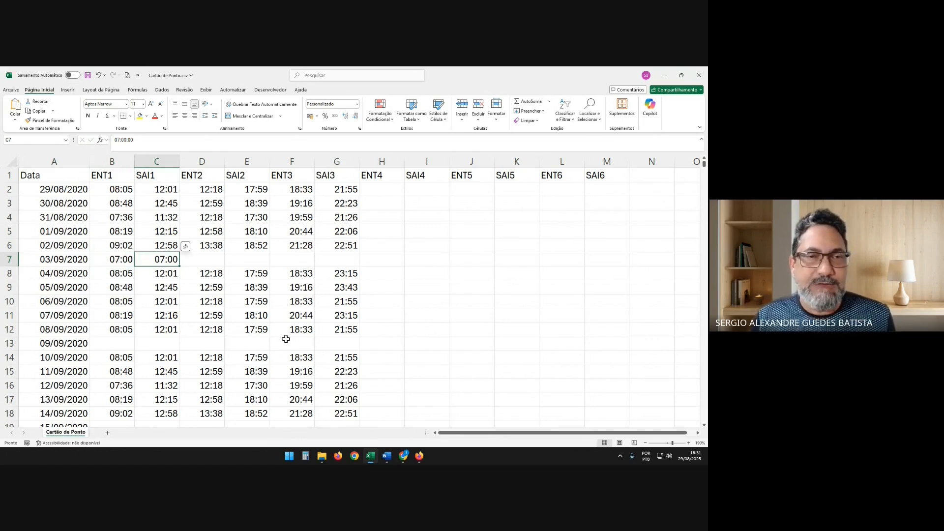
key("Left")
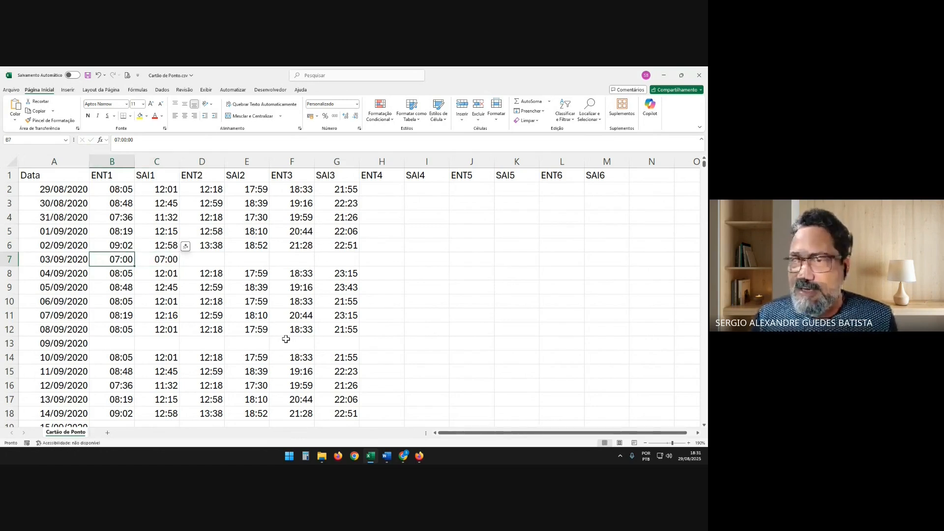
key("Right")
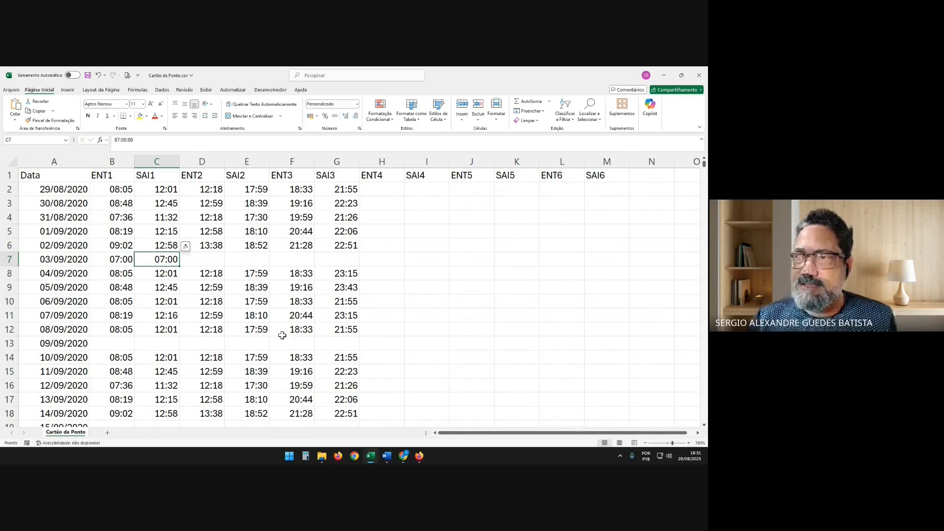
Set the SAI1 time for 03/09/2020 to 07:00:01, one second after ENT1
left_click(162, 145)
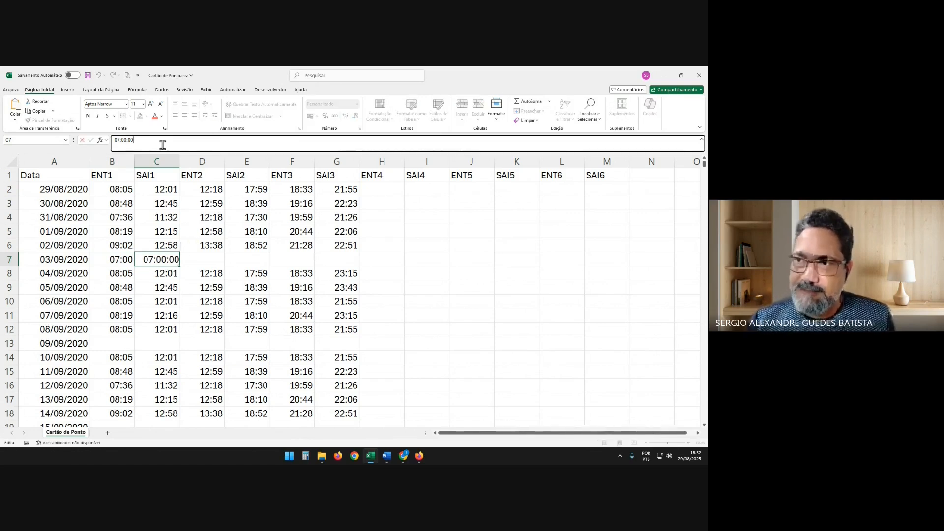
key("BackSpace")
type("1")
key("Return")
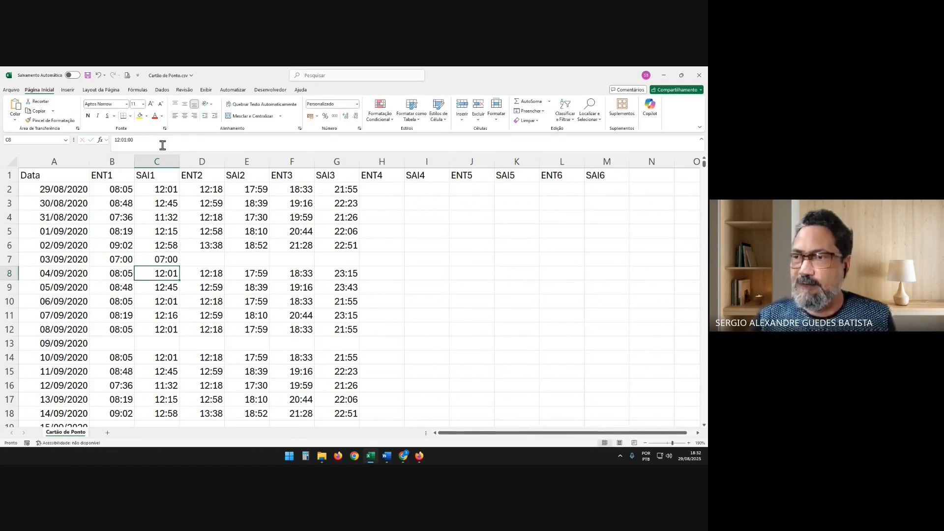
Change the SAI1 time for 03/09/2020 to 07:01, without the extra second
key("Up")
left_click(162, 145)
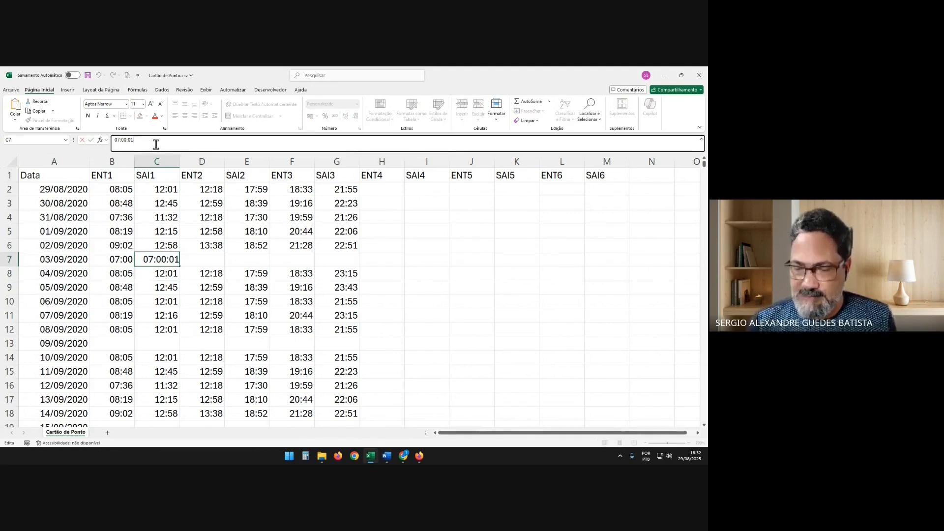
key("BackSpace")
key("BackSpace")
key("BackSpace")
key("BackSpace")
type("1")
key("Return")
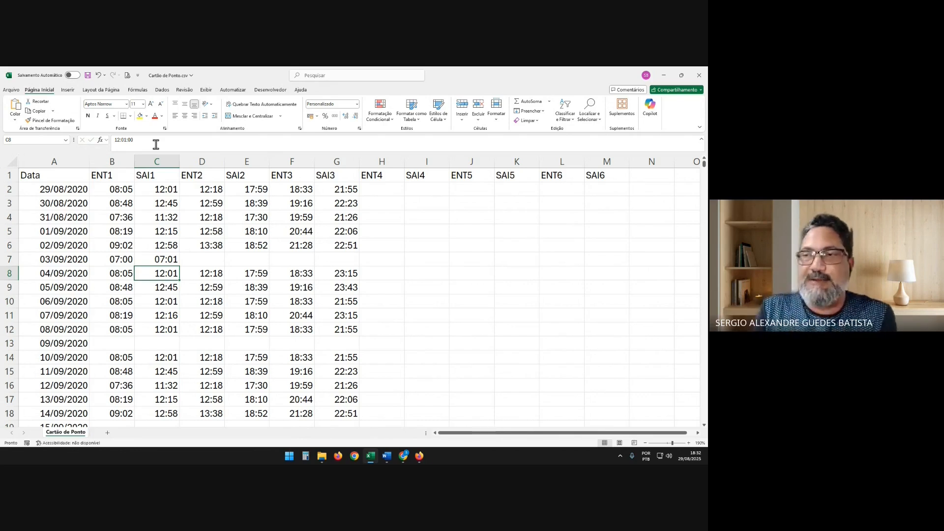
Set the SAI1 time for 03/09/2020 back to 07:00, equal to ENT1
key("Up")
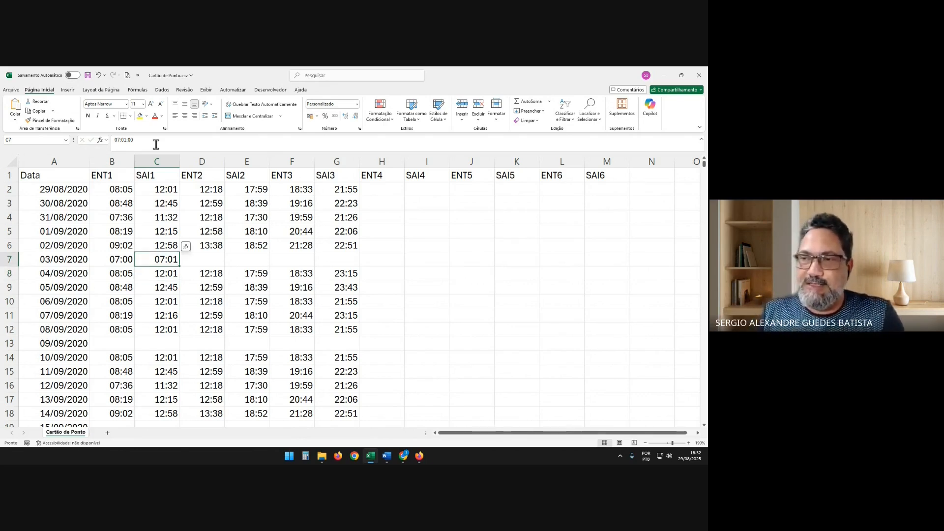
type("07")
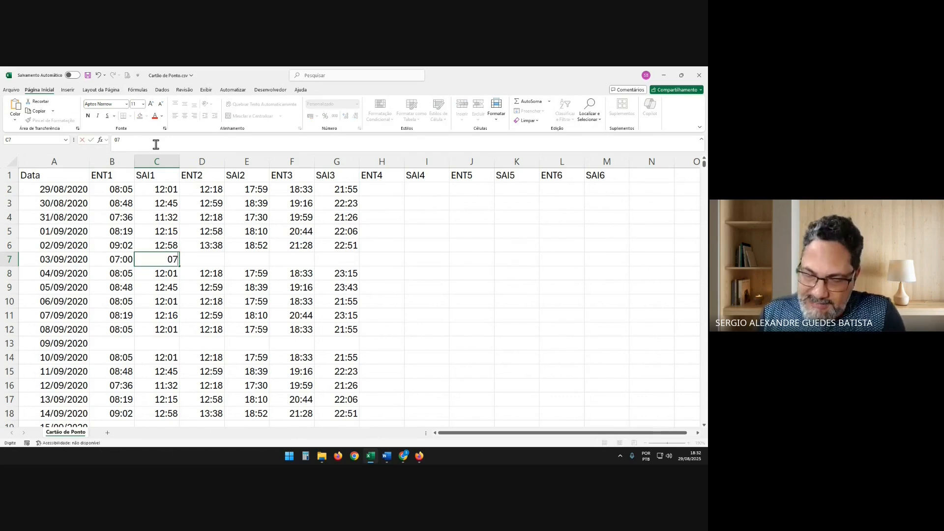
type(":00")
key("Return")
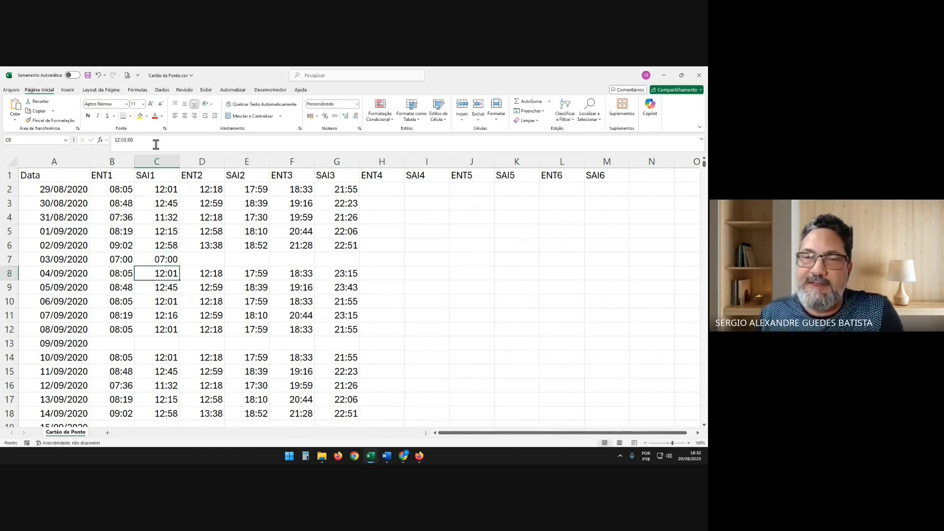
Set the SAI1 time for 03/09/2020 to 07:01, one minute after ENT1
key("Up")
key("F2")
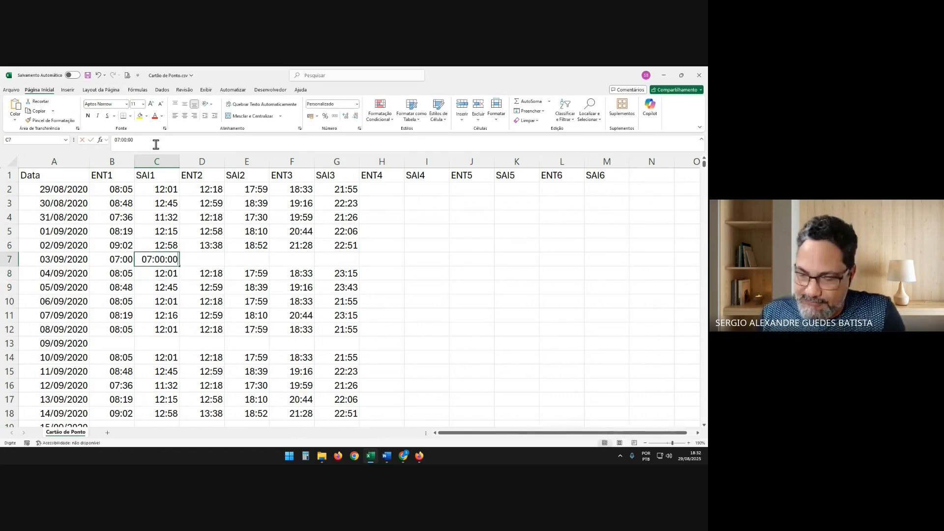
key("BackSpace")
key("BackSpace")
key("BackSpace")
key("BackSpace")
key("BackSpace")
key("BackSpace")
type(":01")
key("Return")
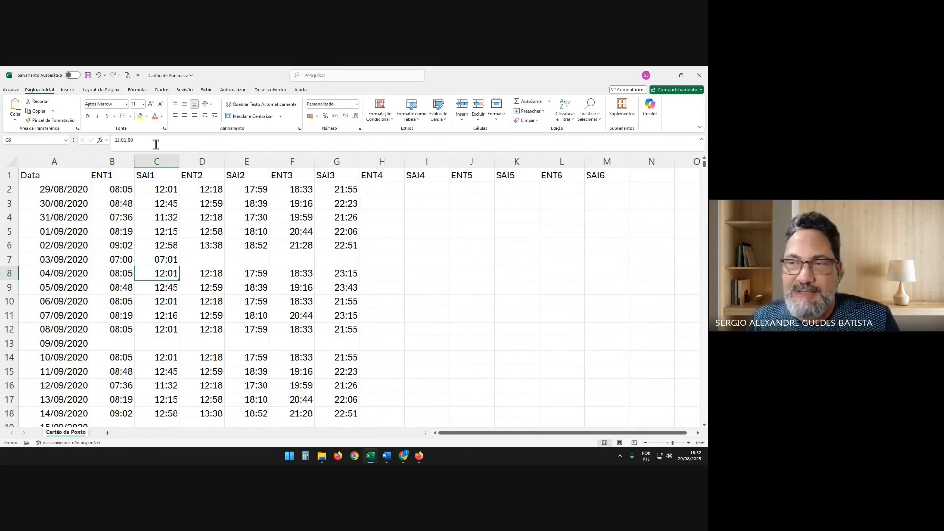
Compare the ENT1 and SAI1 times in the 03/09/2020 row
key("Up")
key("Left")
key("Right")
key("Right")
key("Left")
key("Left")
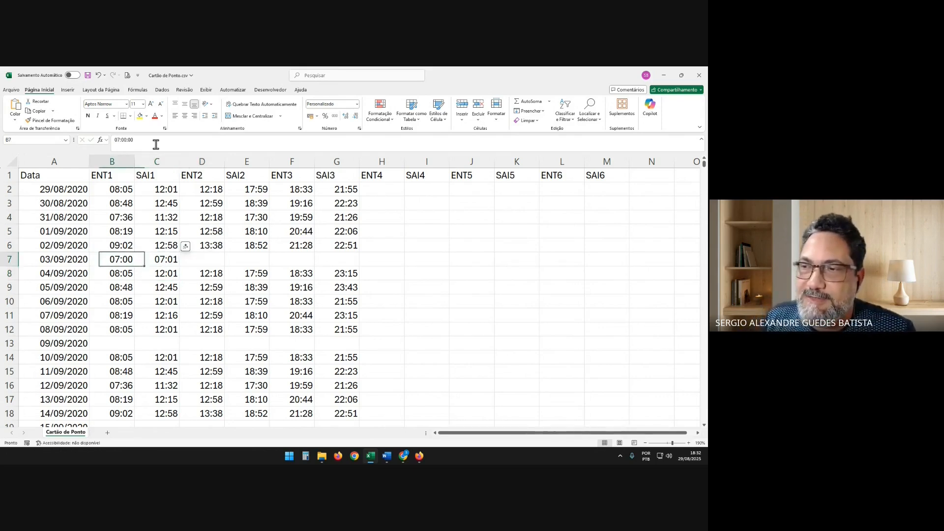
key("Right")
key("Right")
Clear the ENT1 and SAI1 times for 03/09/2020
key("Left")
key("Left")
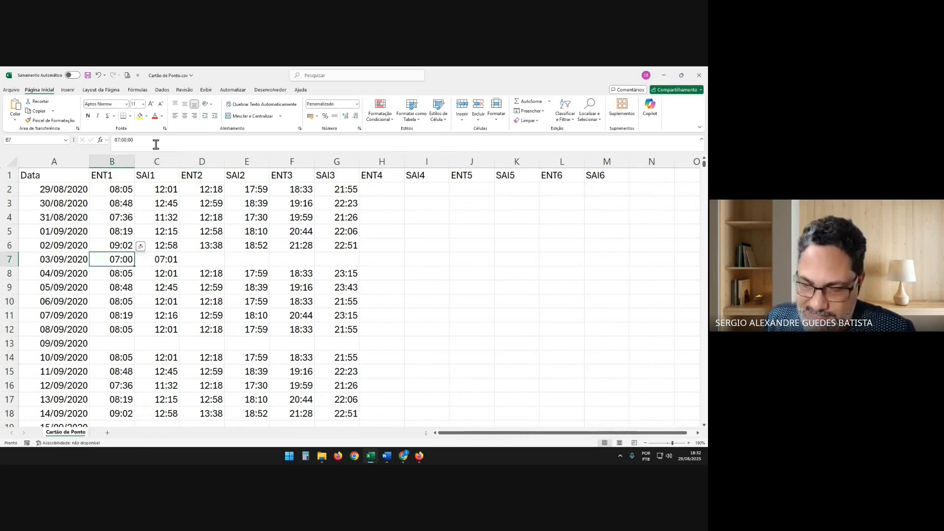
key("Delete")
key("Right")
key("Delete")
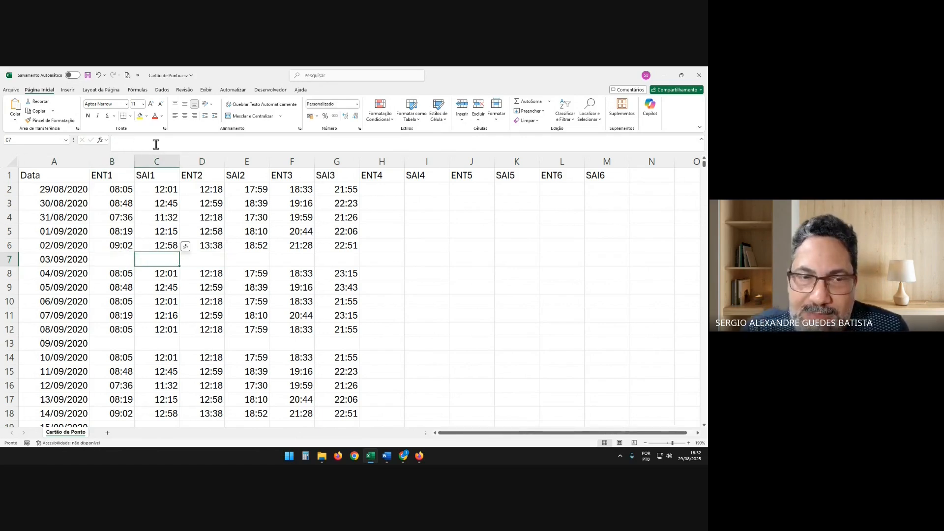
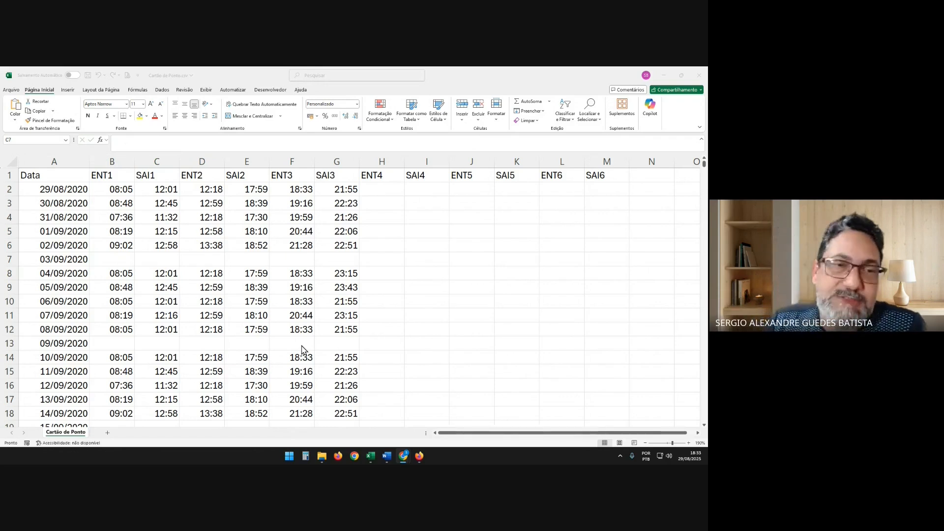
Enter 24:00:00 as the SAI3 time for 03/09/2020
left_click(141, 259)
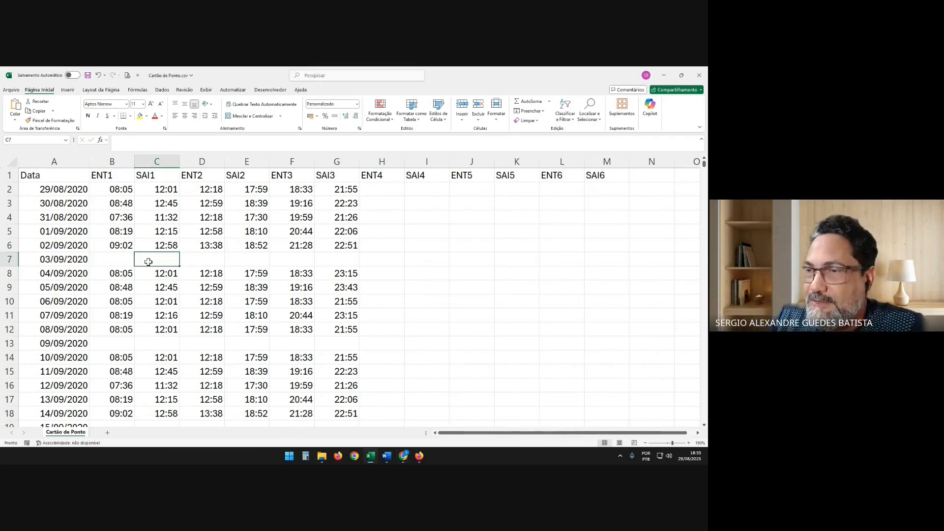
left_click(331, 261)
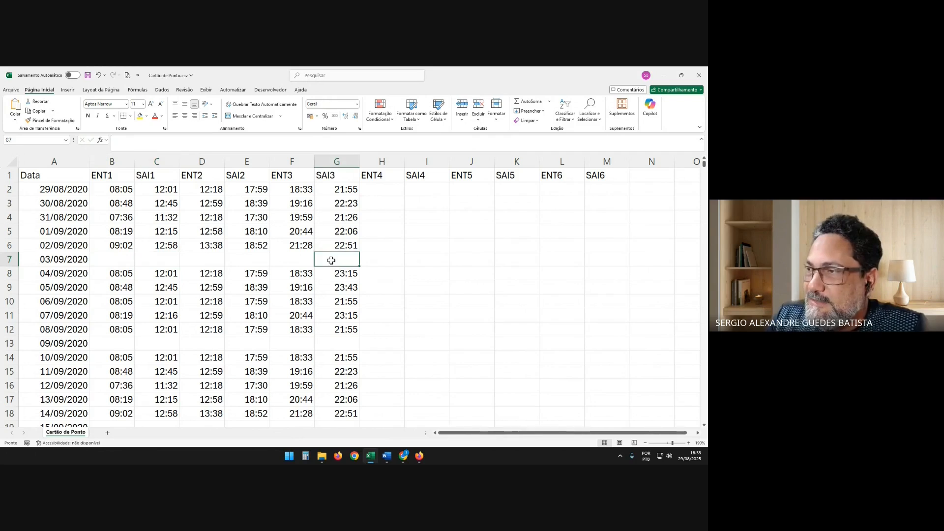
type("24")
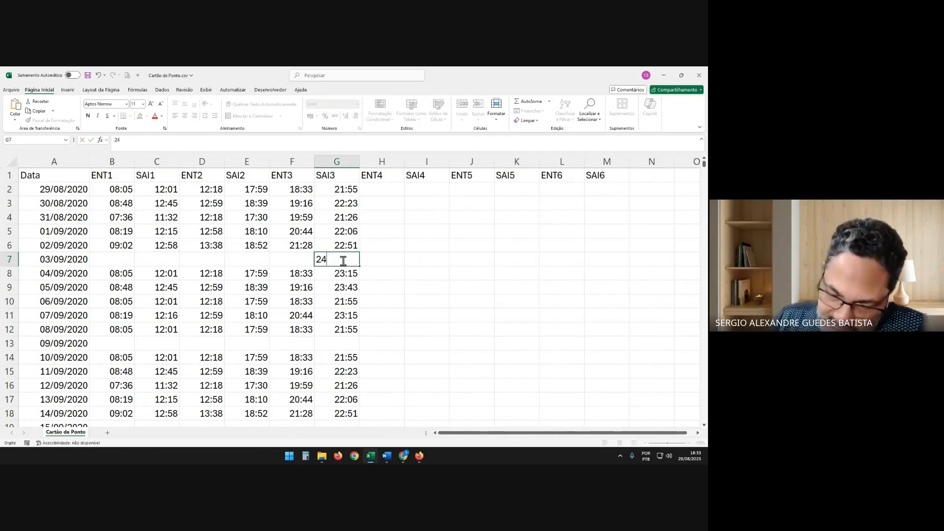
type(":00:00")
key("Return")
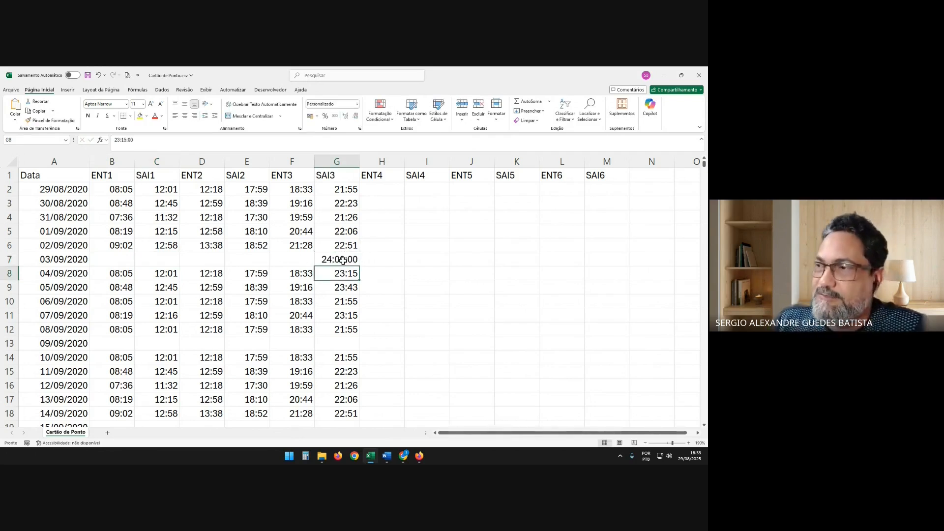
Replace the SAI3 time for 03/09/2020 with 00:00
left_click(342, 260)
type("00:")
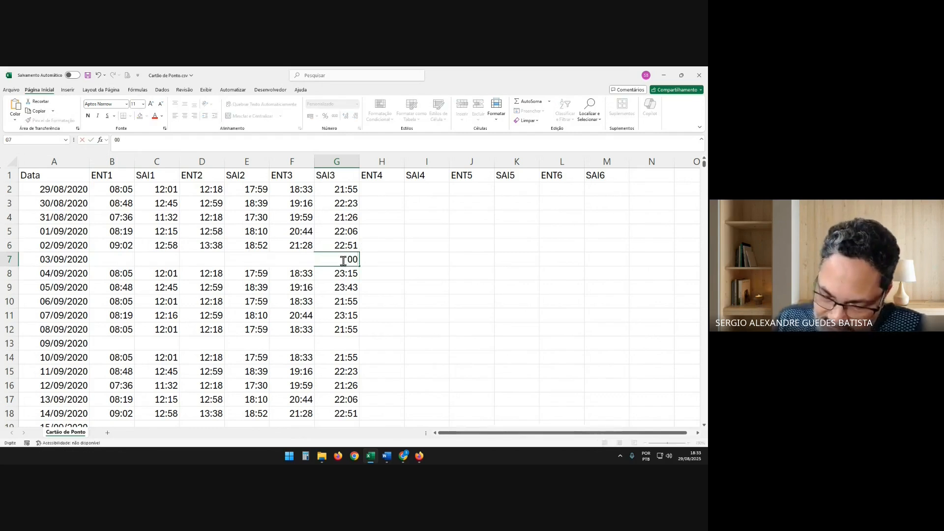
type("00")
key("Return")
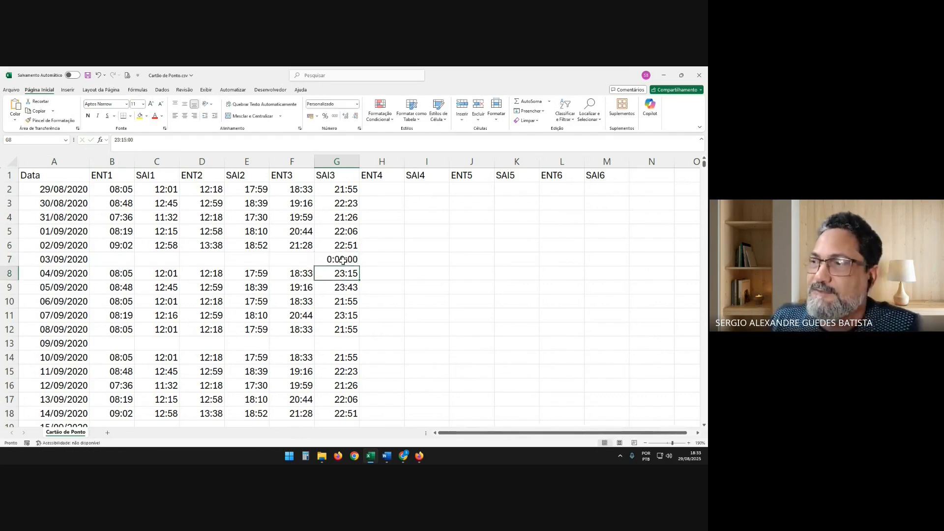
Clear the SAI3 time for 03/09/2020
left_click(342, 260)
key("Delete")
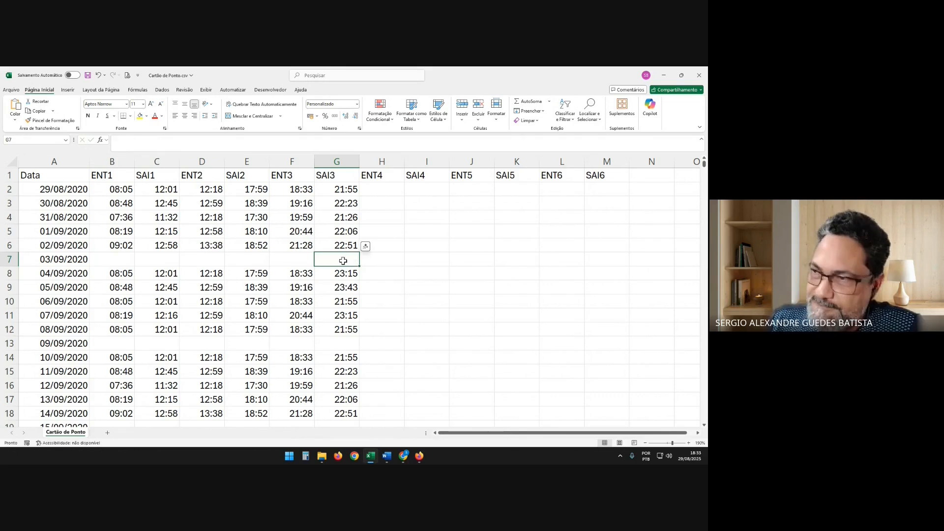
left_click(366, 246)
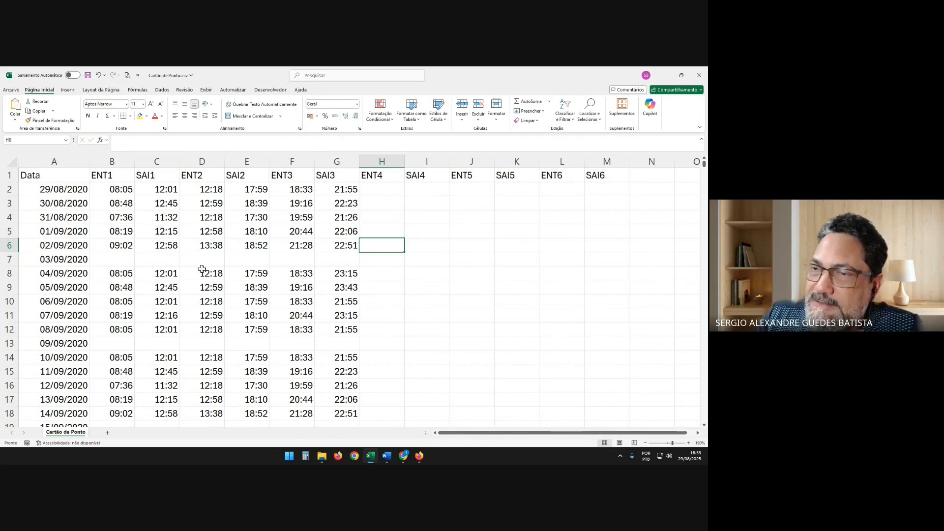
Enter 07:00 as ENT1 and 12:00 as SAI1 for 03/09/2020
left_click(117, 260)
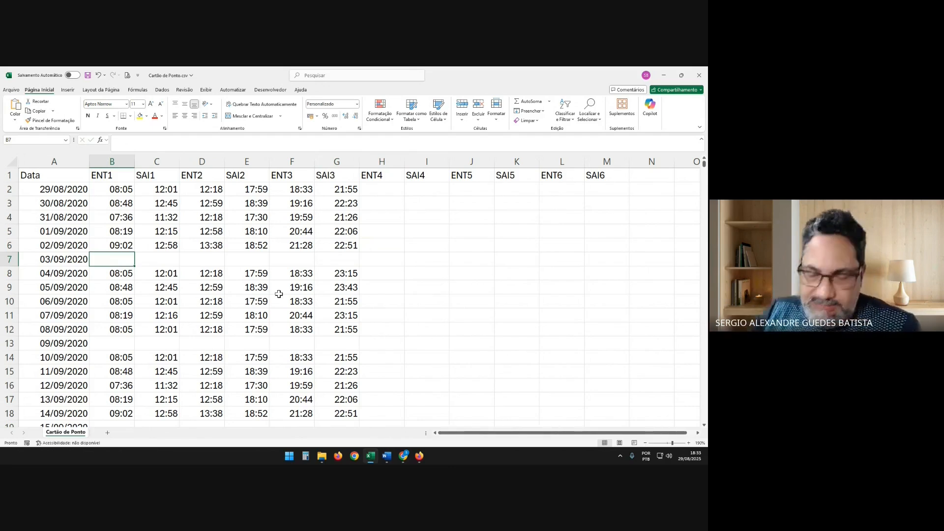
type("07")
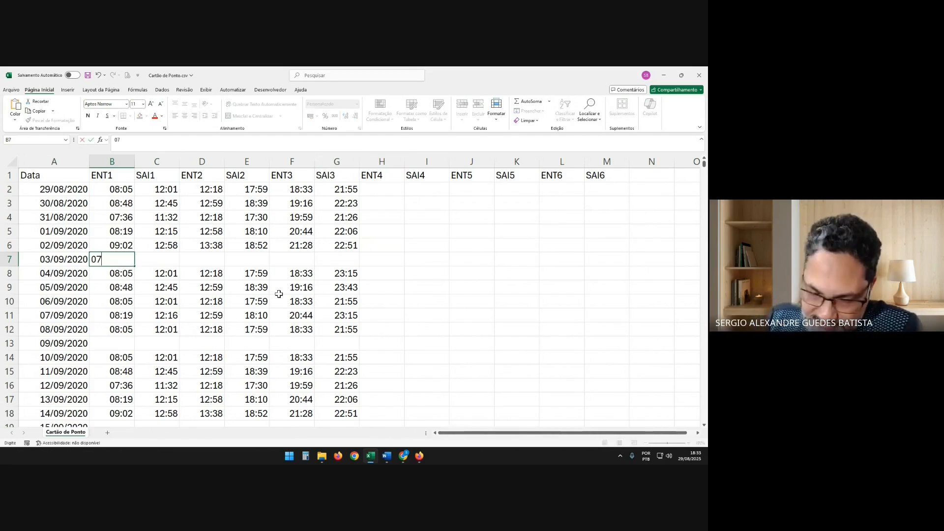
type(":00")
key("Tab")
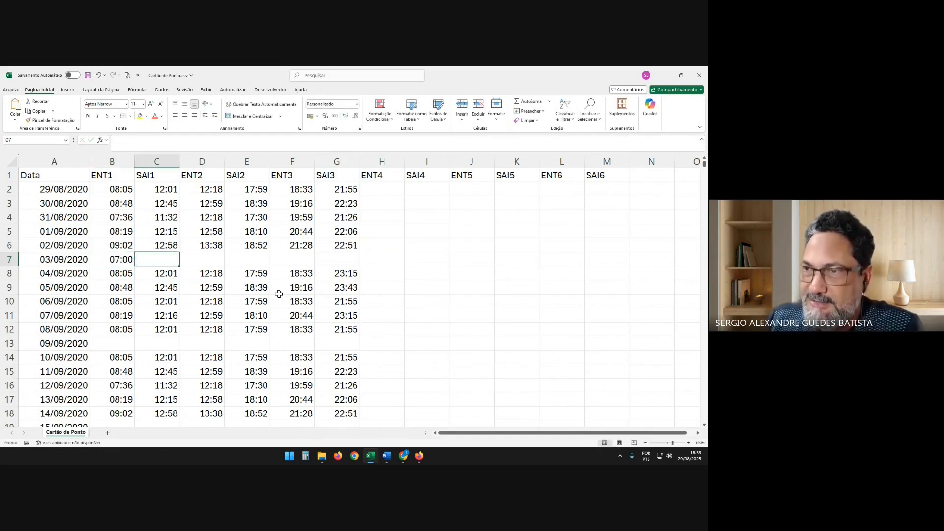
type("12:00")
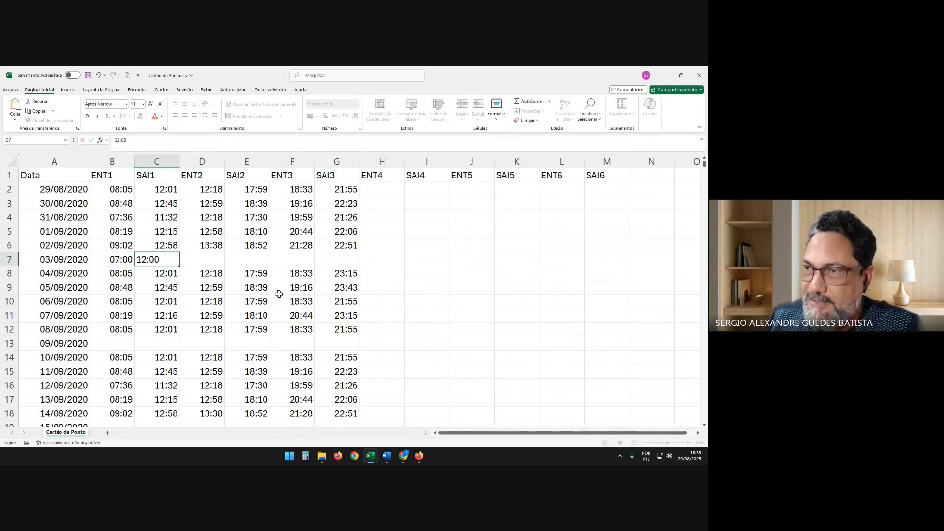
key("Tab")
Enter 12:01 as ENT2 and 07:06 as SAI2 for 03/09/2020, overlapping the next day's 07:00 start
type("12")
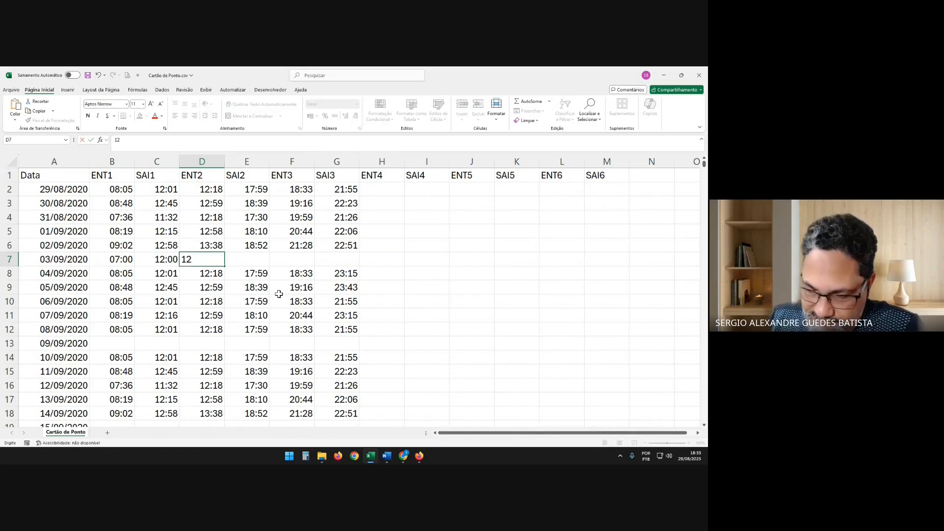
type(":01")
key("Tab")
type("0")
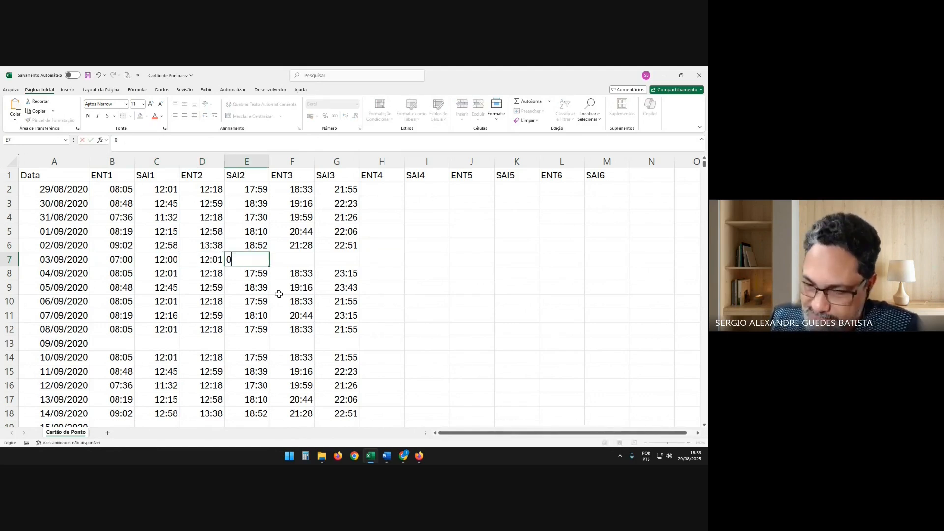
type("7:0")
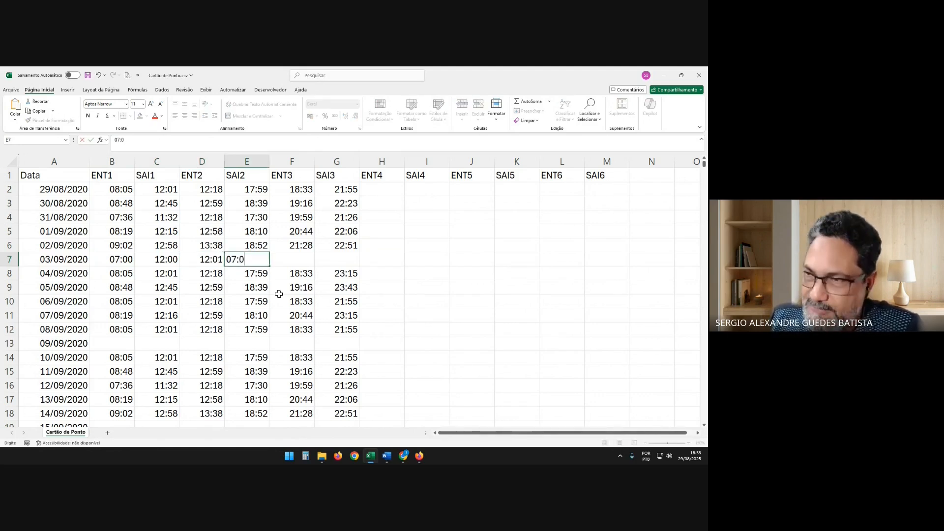
type("6")
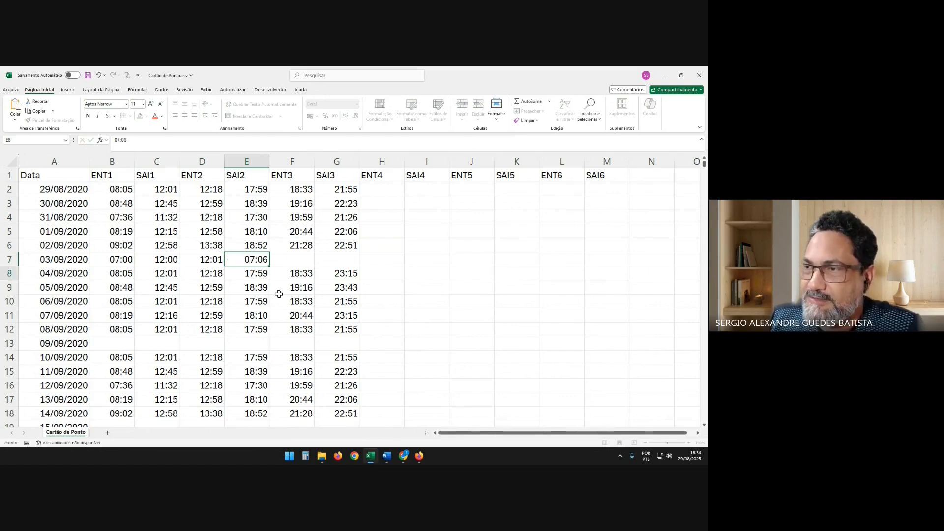
key("Return")
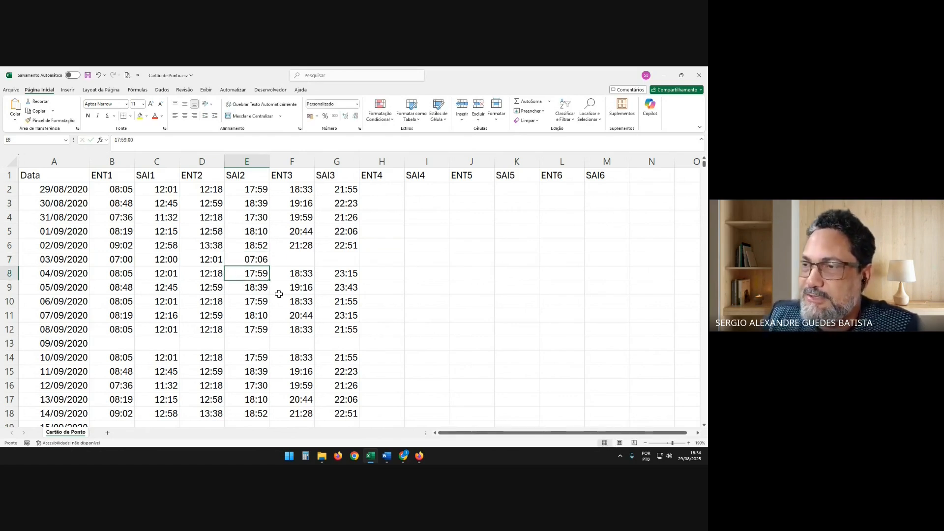
Compare the ENT1, SAI1, ENT2 and SAI2 times in the 03/09/2020 row for overlap within 24 hours
left_click(213, 255)
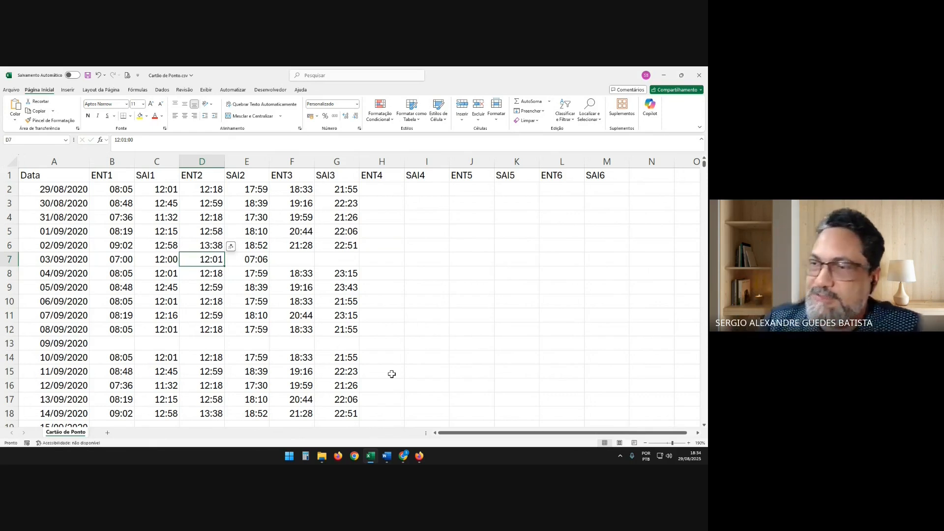
key("Left")
key("Left")
key("Right")
key("Right")
key("Right")
key("Left")
key("Left")
key("Left")
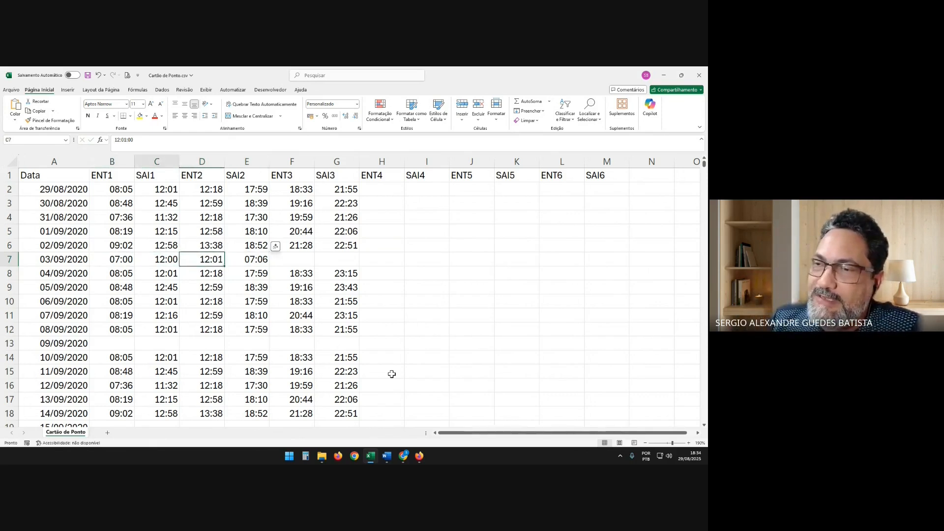
key("Right")
key("Right")
key("Right")
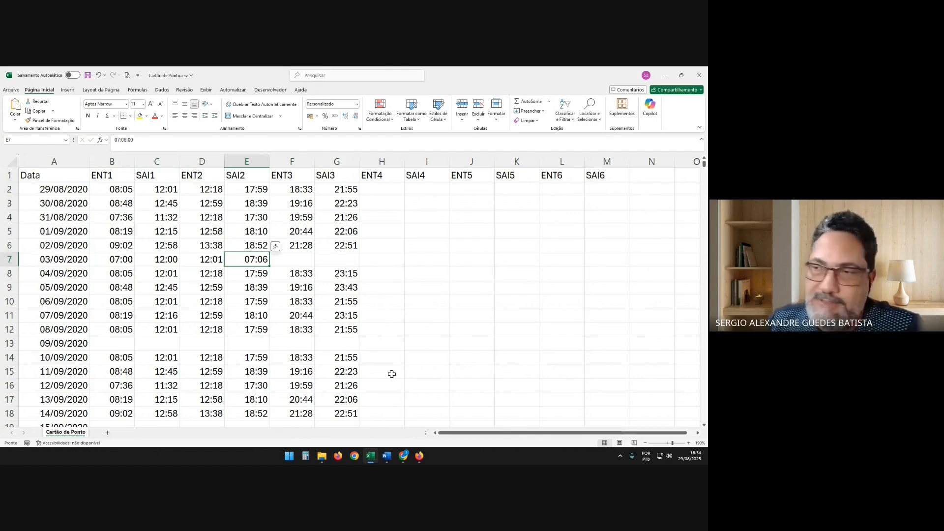
key("Left")
key("Right")
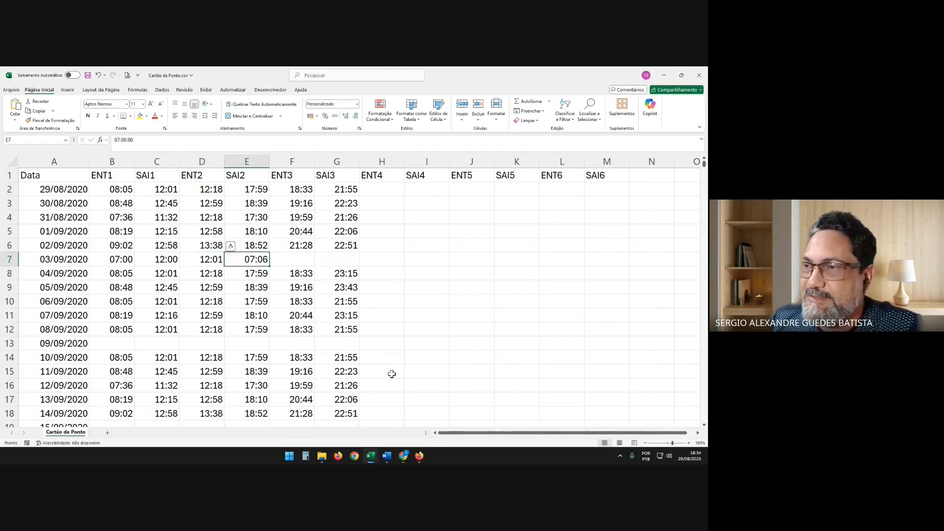
key("Left")
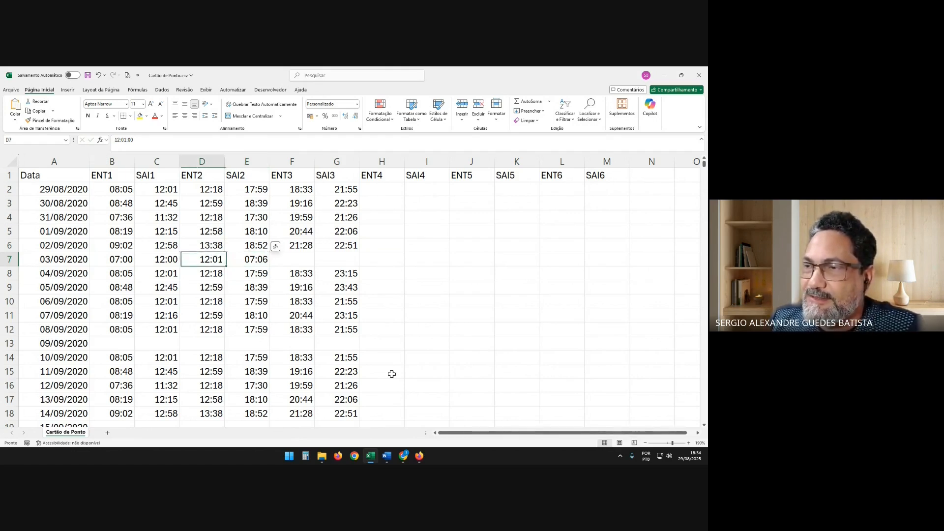
key("Left")
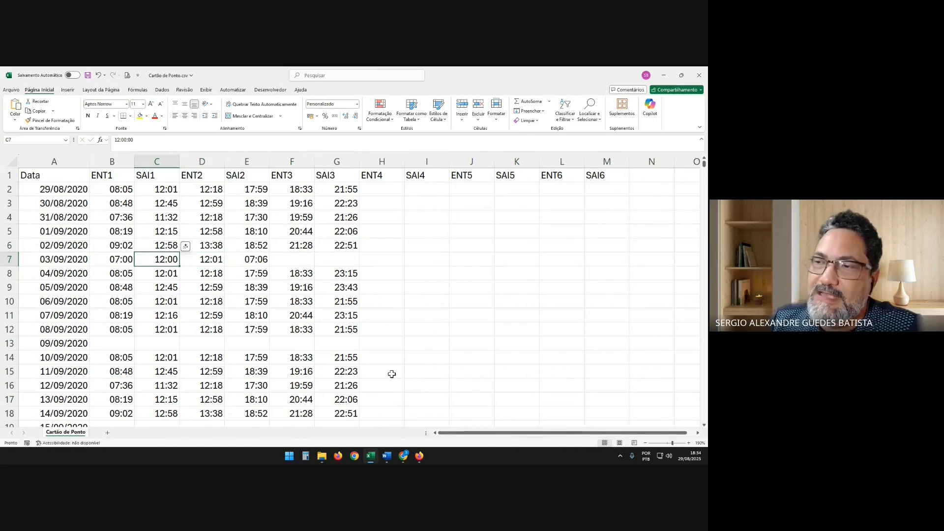
key("Left")
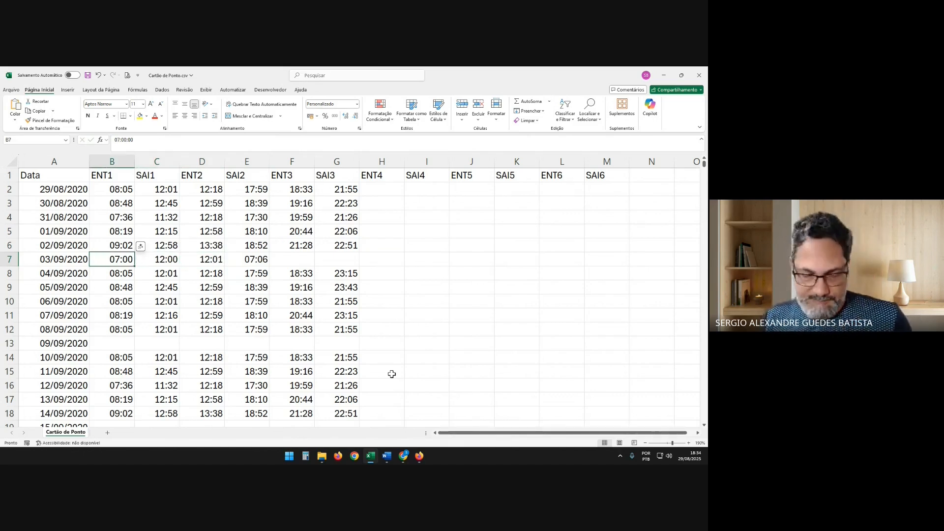
Clear the SAI2 and ENT2 times for 03/09/2020
key("Right")
key("Right")
key("Right")
key("Delete")
key("Left")
key("Delete")
key("Left")
key("Delete")
key("Left")
key("Delete")
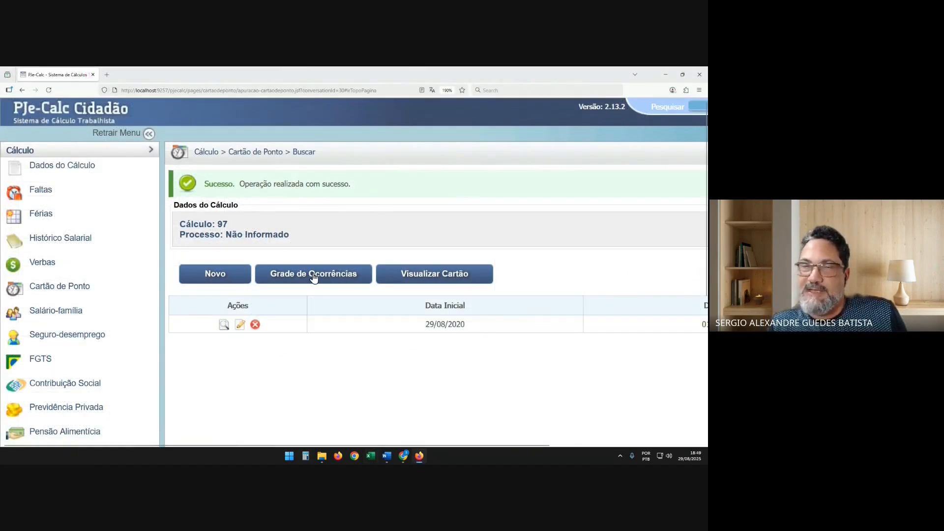
In PJe-Calc, open the time card's occurrence grid and go to its Importar Jornada section
left_click(313, 277)
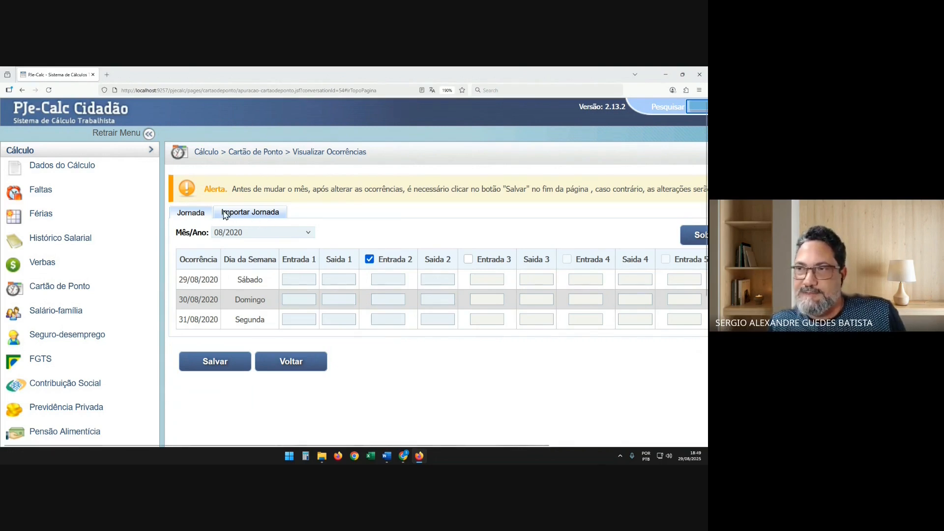
left_click_drag(224, 215, 290, 215)
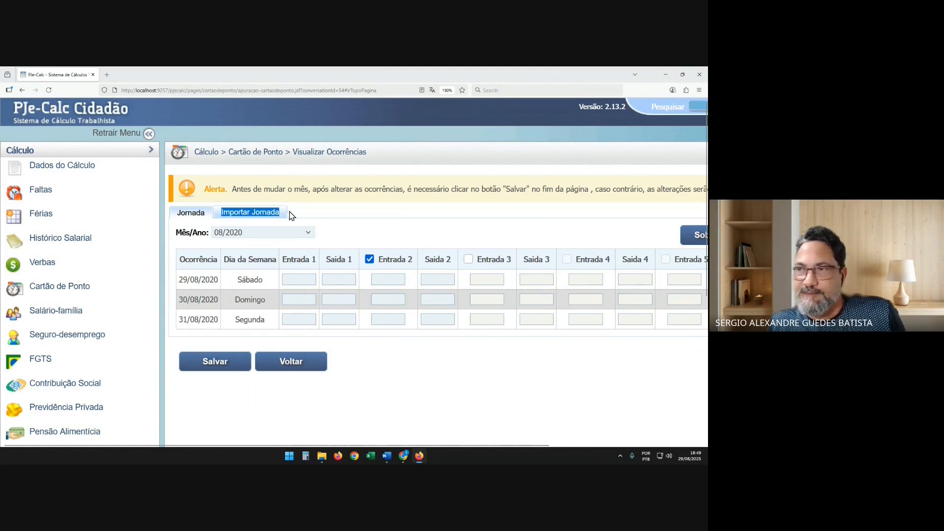
left_click(238, 216)
Select Cartão de Ponto.csv from the Estudo de Caso 06 folder and confirm its import into the time card
scroll(288, 294, "down", 2)
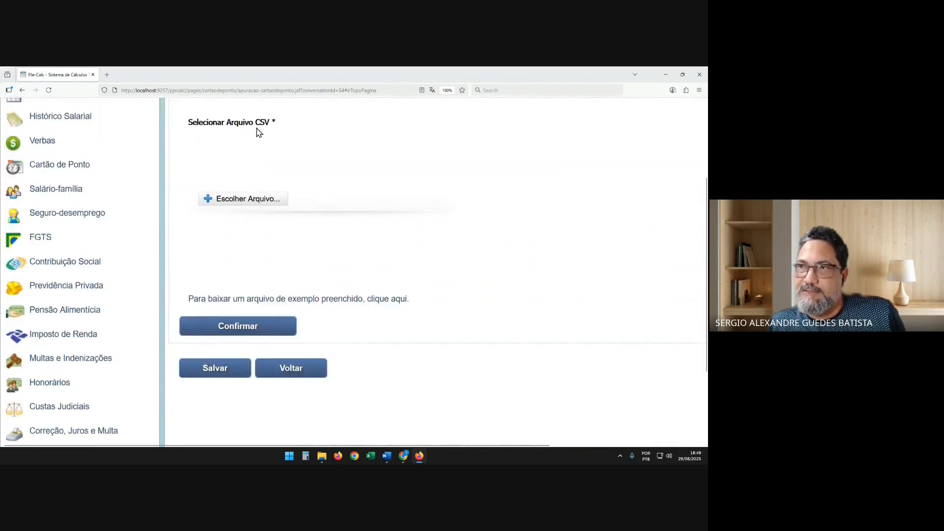
left_click(242, 200)
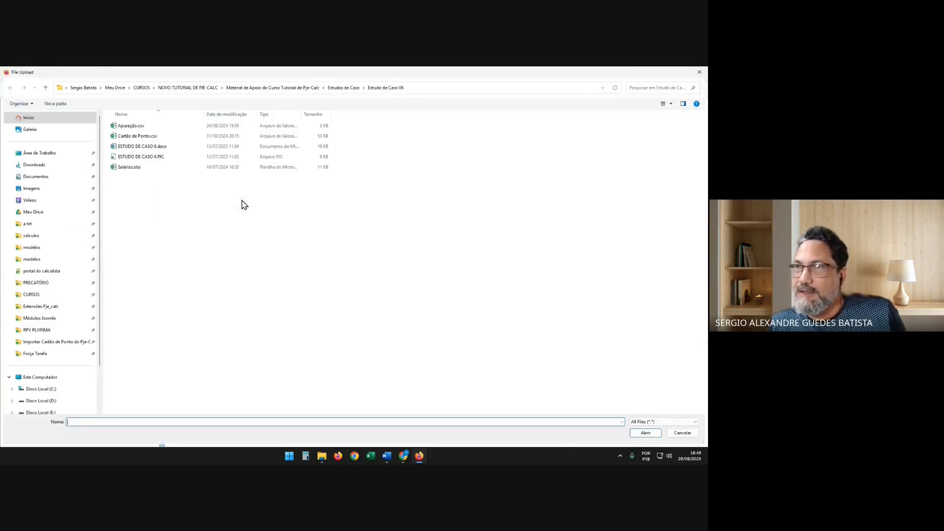
double_click(133, 139)
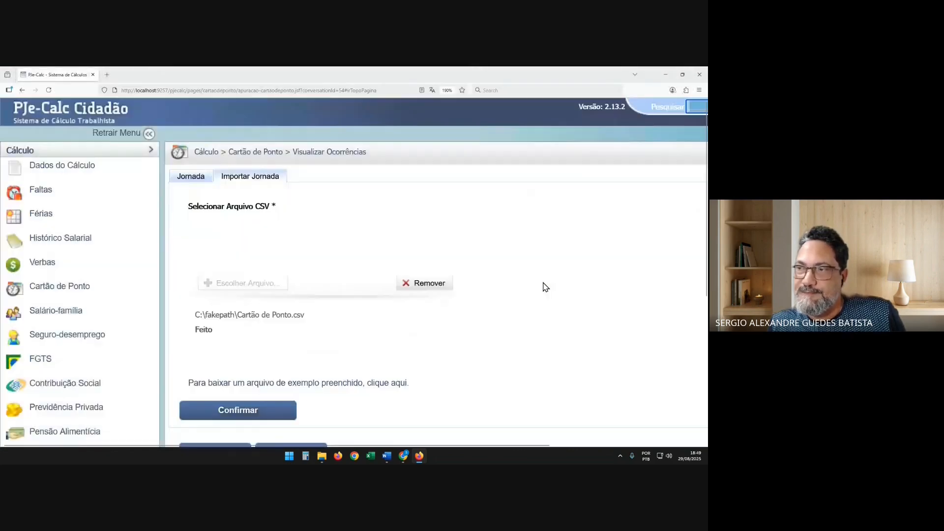
scroll(545, 286, "down", 3)
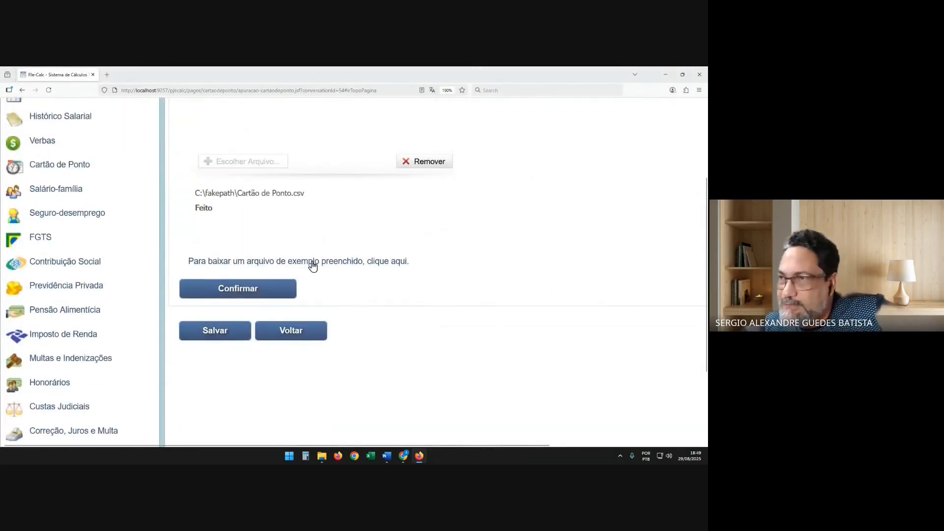
left_click(234, 290)
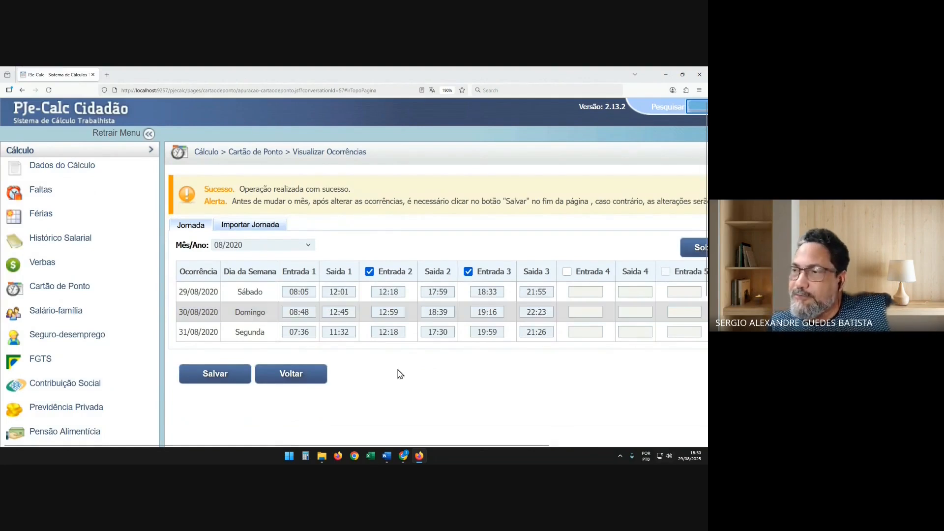
Display the 09/2020 occurrences and review the imported entry and exit times
left_click(264, 246)
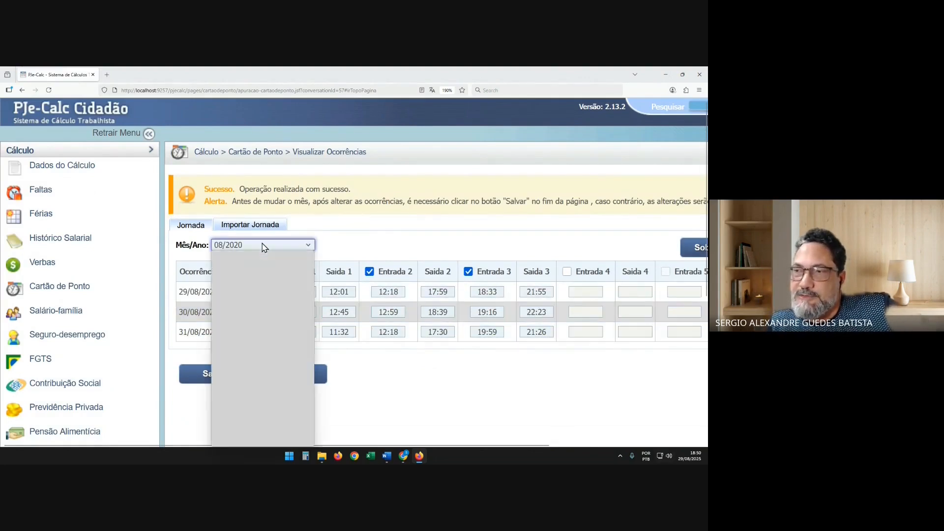
left_click(252, 285)
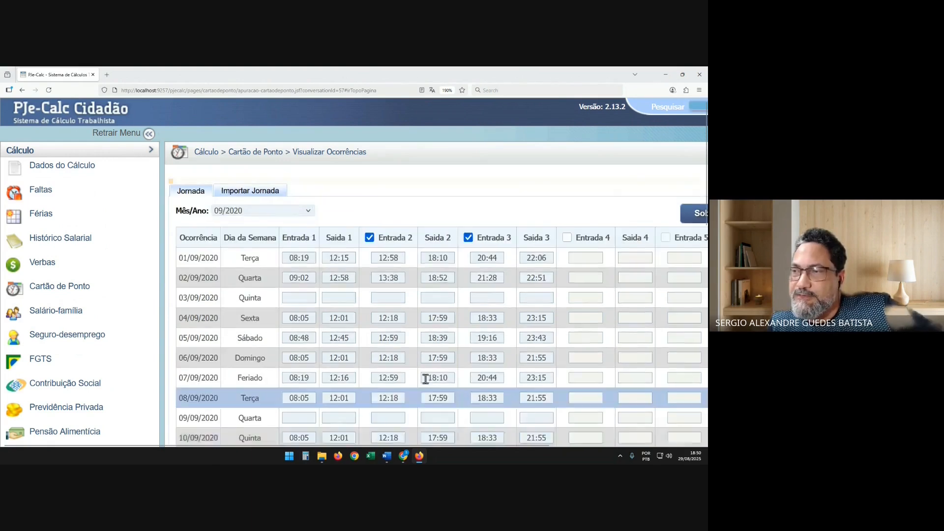
scroll(350, 327, "down", 10)
scroll(353, 332, "up", 9)
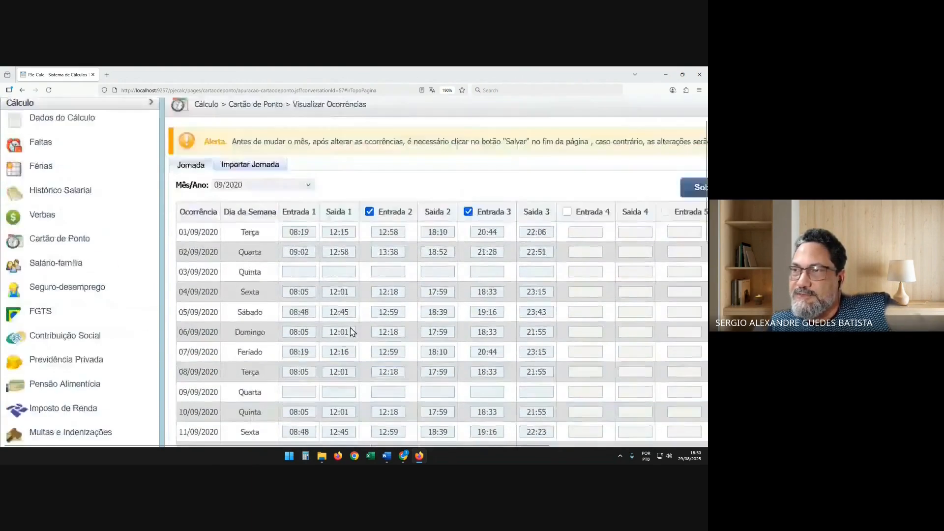
Display the 01/2021 occurrences and review the imported entry and exit times through the end of the month
scroll(351, 332, "up", 2)
left_click(253, 232)
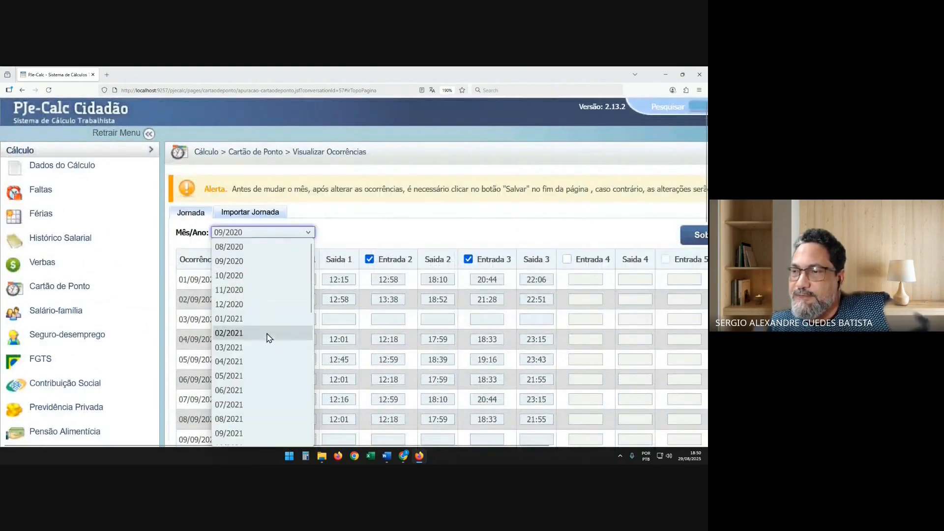
left_click(266, 360)
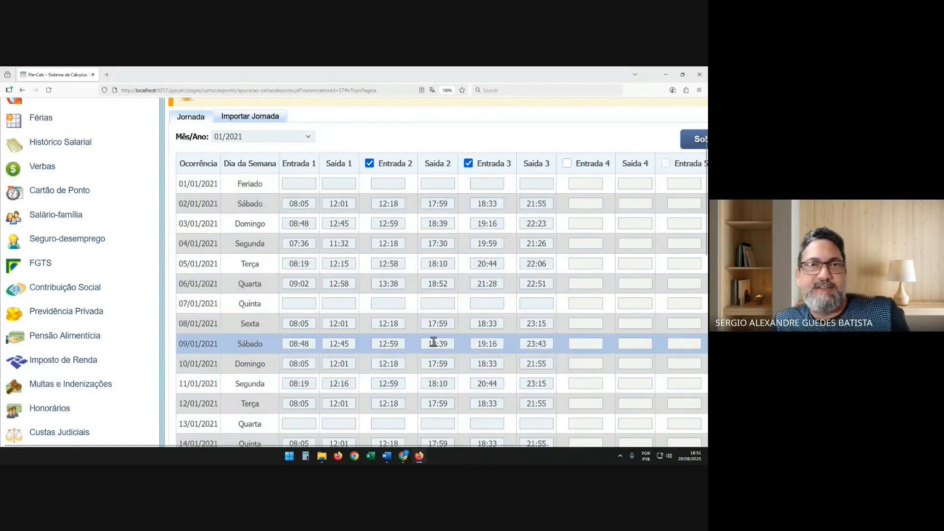
scroll(403, 259, "down", 1)
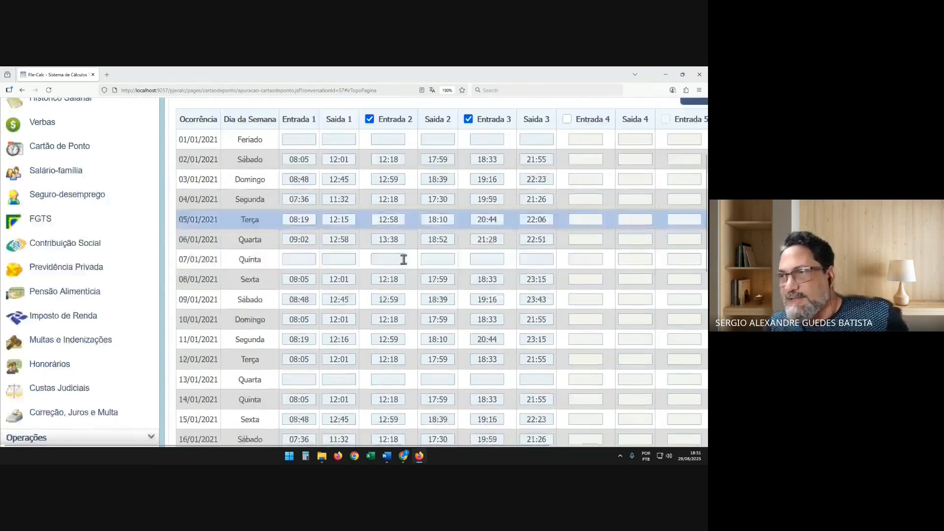
scroll(403, 259, "down", 10)
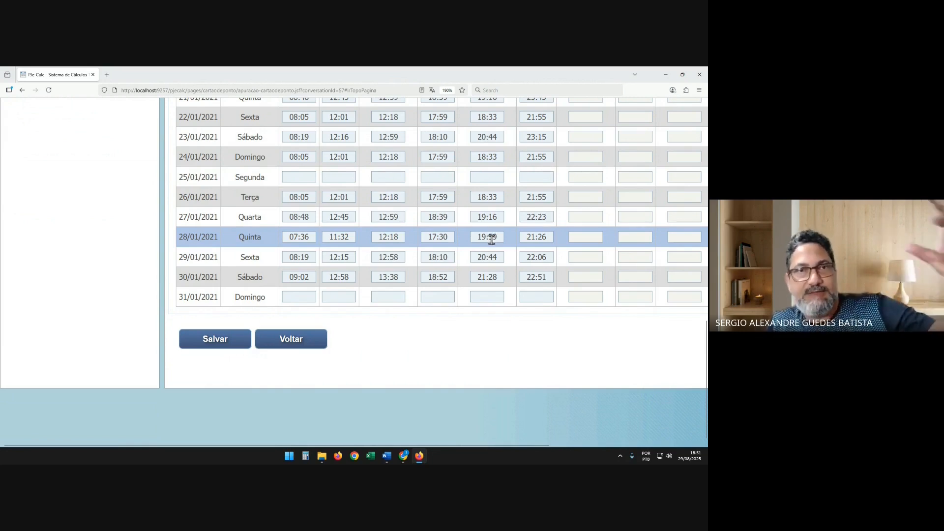
scroll(521, 241, "up", 5)
scroll(521, 240, "up", 2)
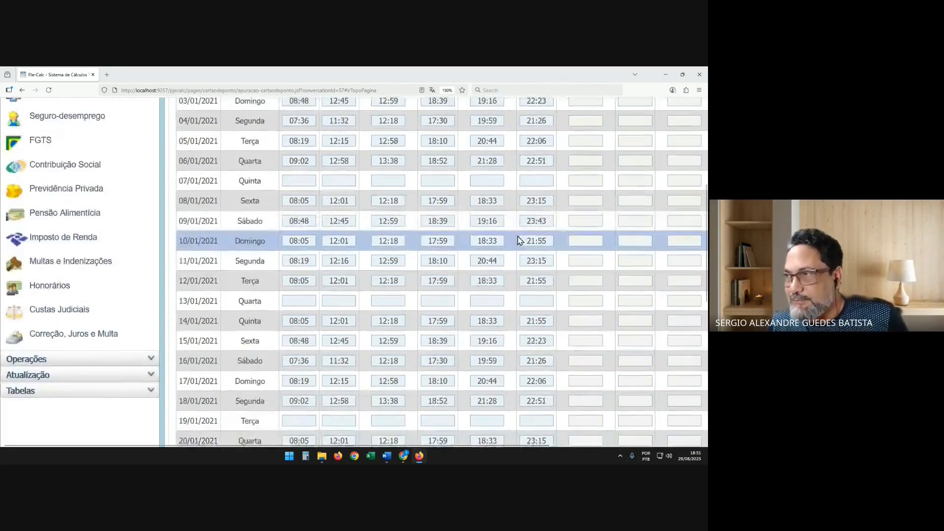
scroll(520, 240, "down", 2)
scroll(520, 240, "up", 2)
scroll(478, 235, "down", 3)
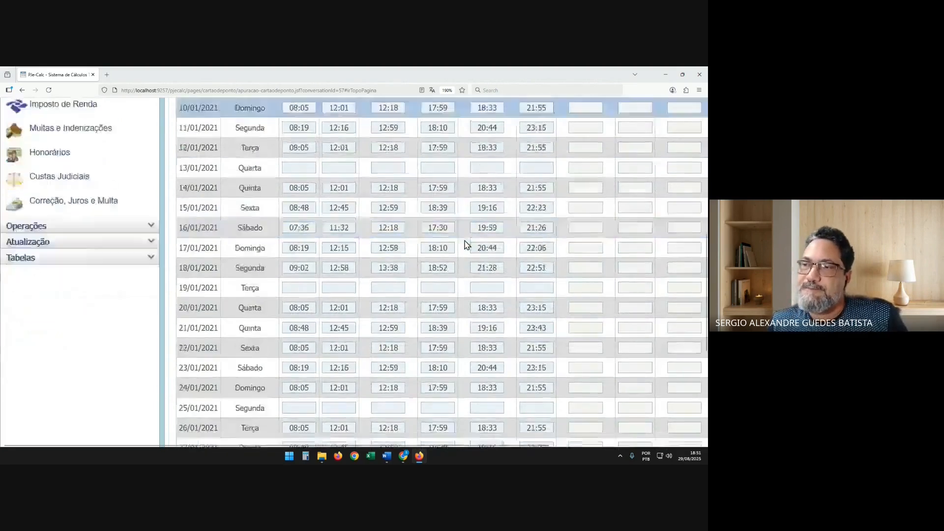
scroll(464, 241, "up", 5)
scroll(408, 300, "down", 7)
scroll(350, 363, "down", 2)
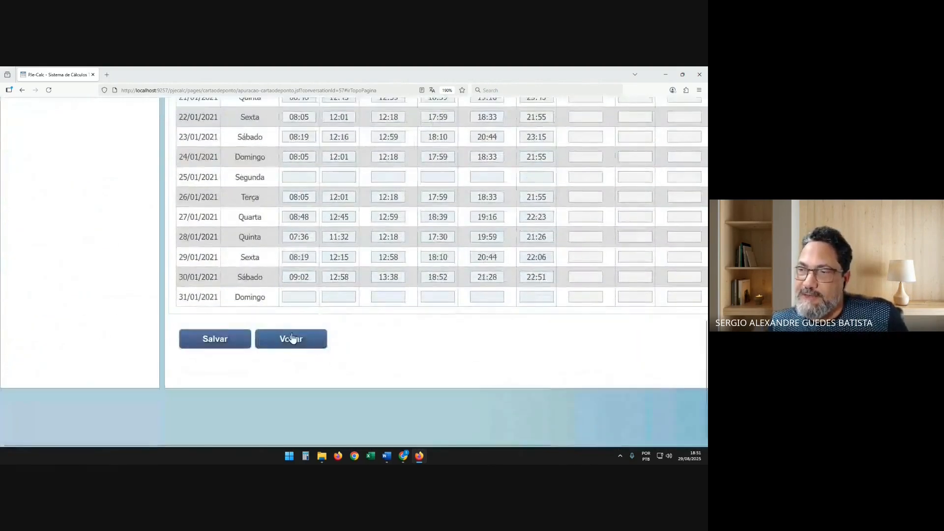
Leave the occurrence grid, open the time card view and calculate the time card values from the recorded work hours
left_click(291, 337)
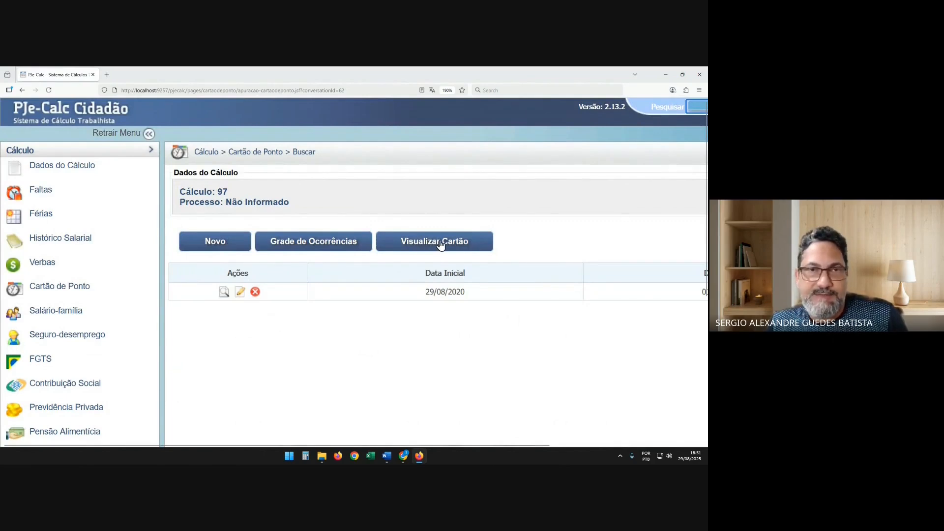
left_click(429, 244)
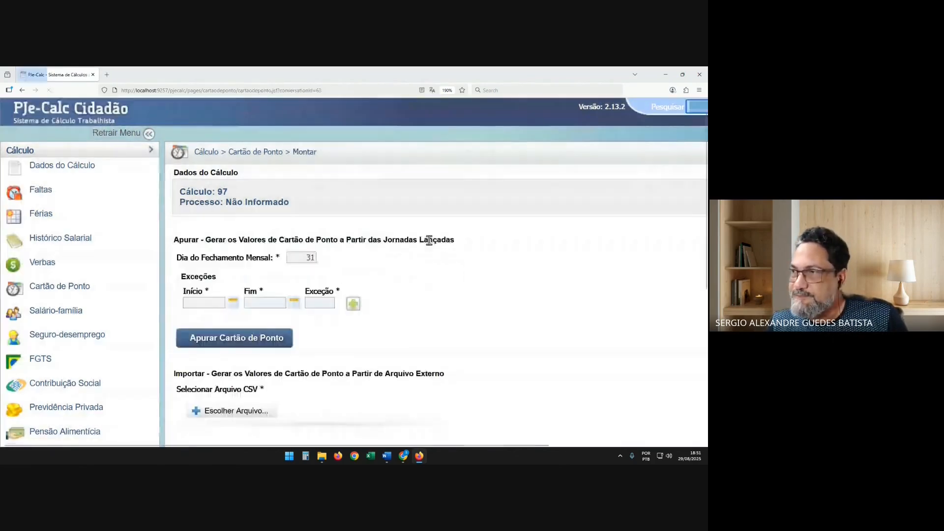
left_click(284, 331)
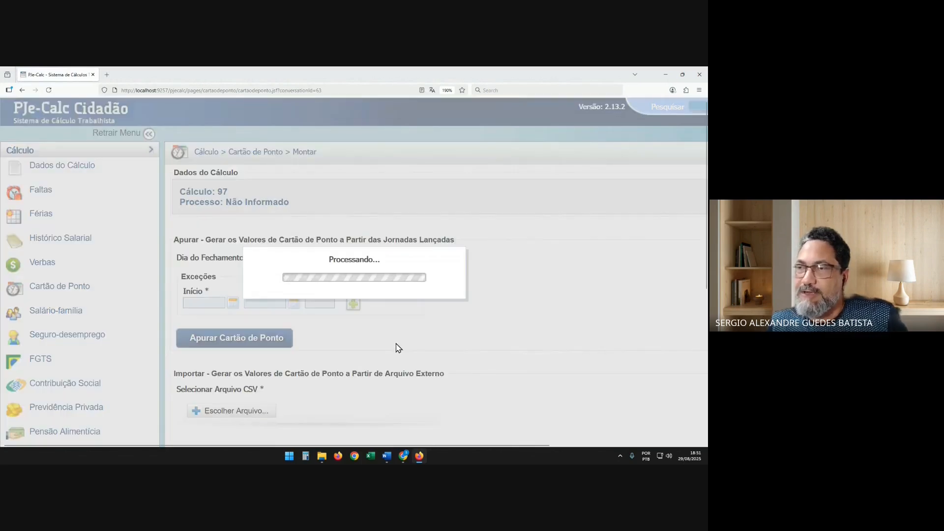